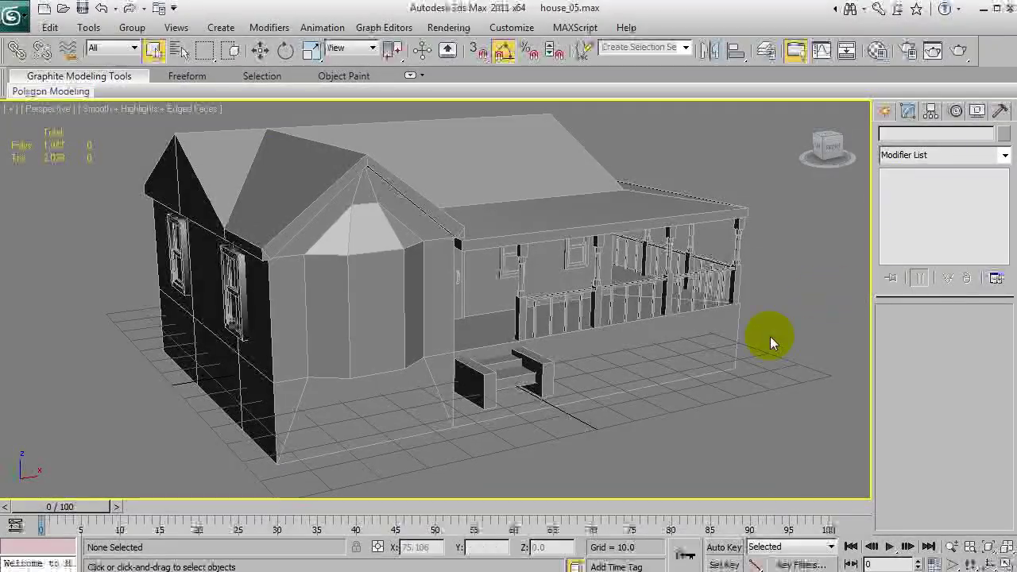
Select the house body and, at polygon level, inspect the two polygons forming its side gable, ending with them deselected.
alt+middle_drag(722, 397, 580, 328)
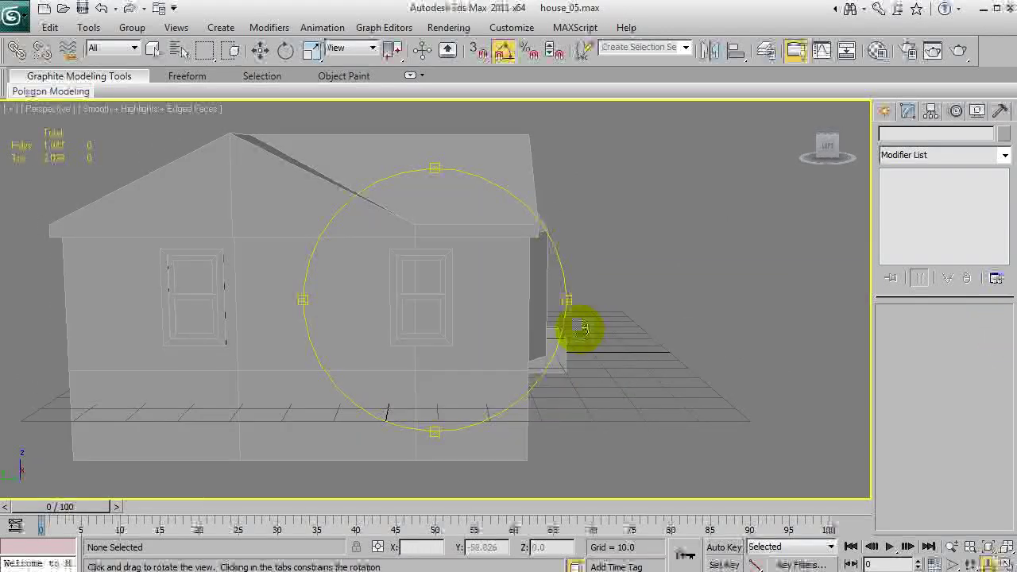
drag(580, 328, 520, 336)
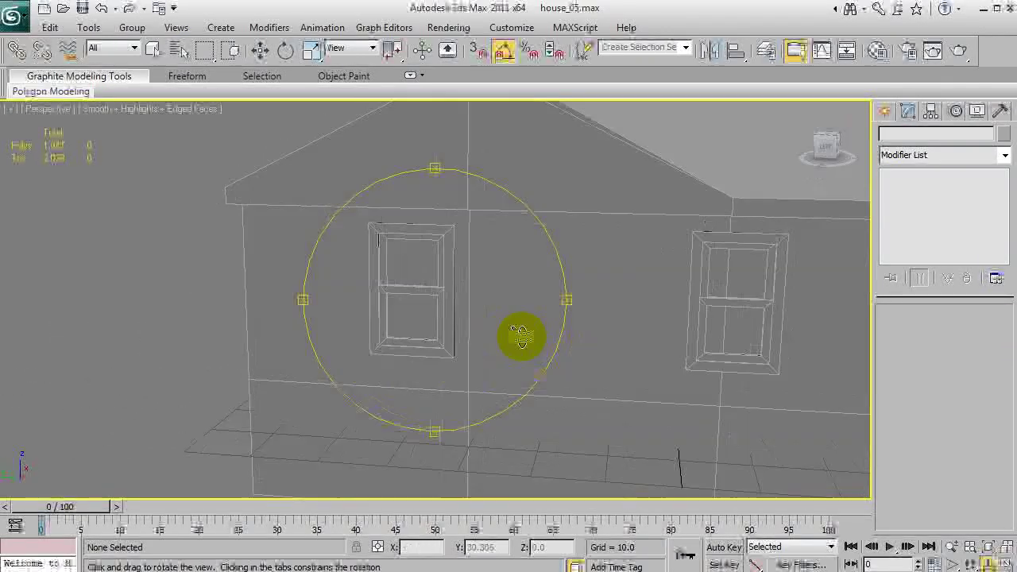
alt+middle_drag(520, 336, 451, 336)
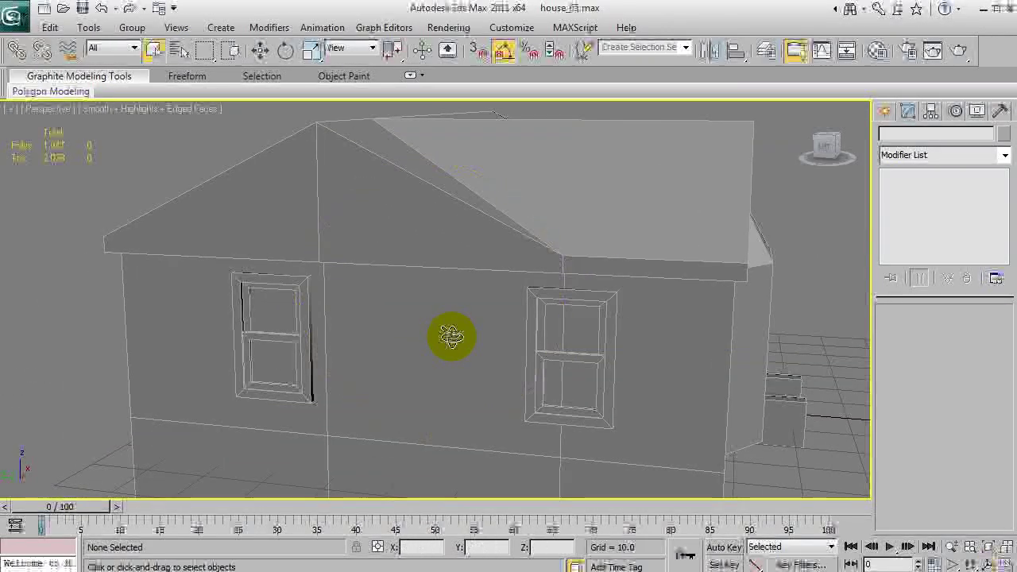
click(453, 336)
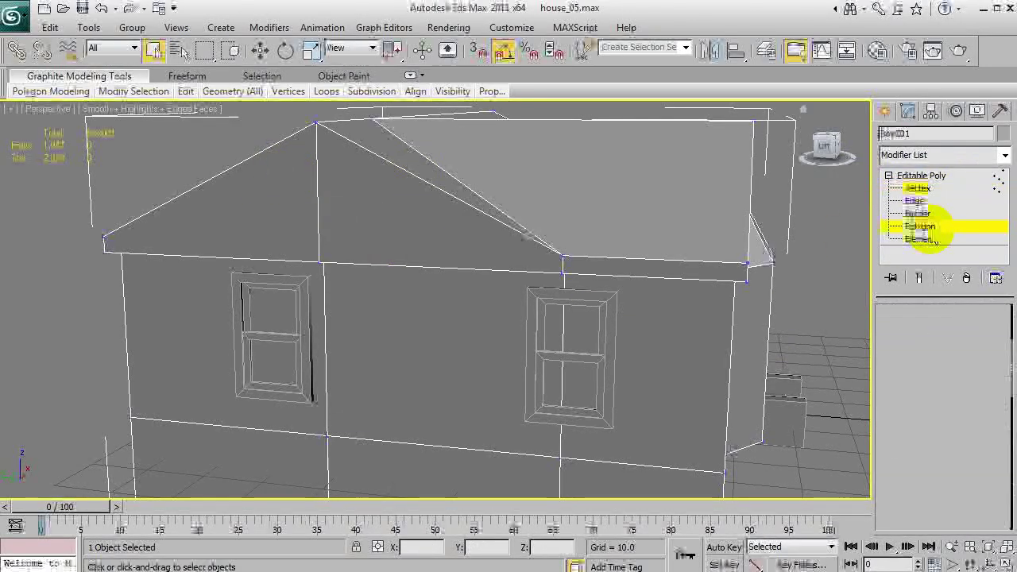
click(427, 212)
ctrl+click(246, 219)
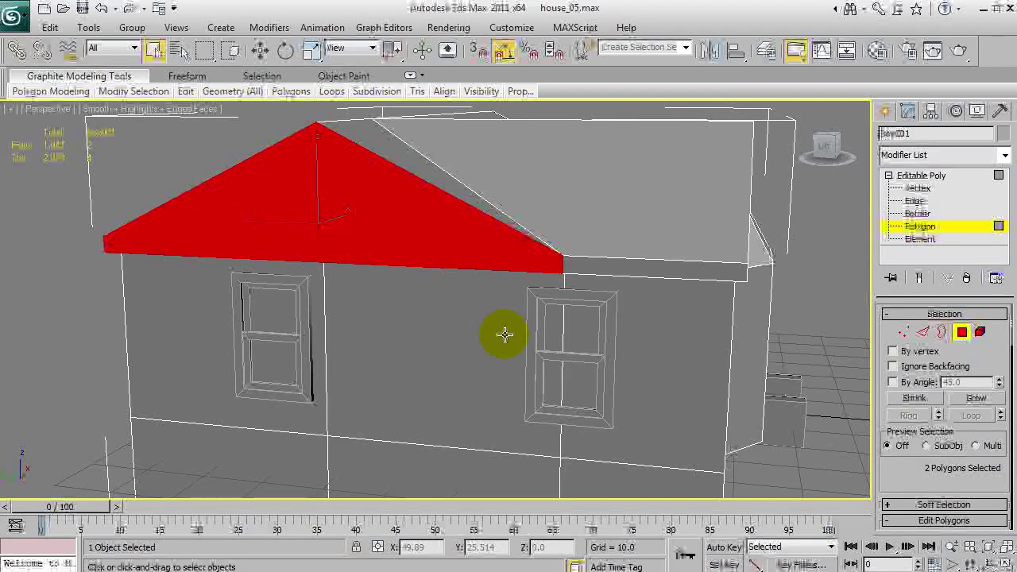
click(94, 270)
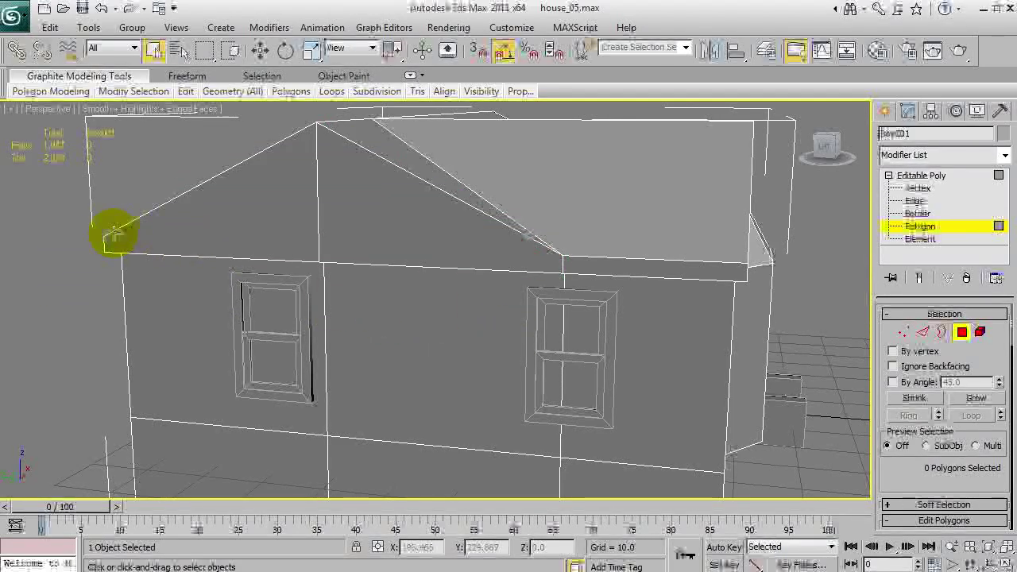
Select the four side-wall polygons beneath the gable to examine how the centre edge splits the wall.
click(316, 322)
ctrl+click(360, 322)
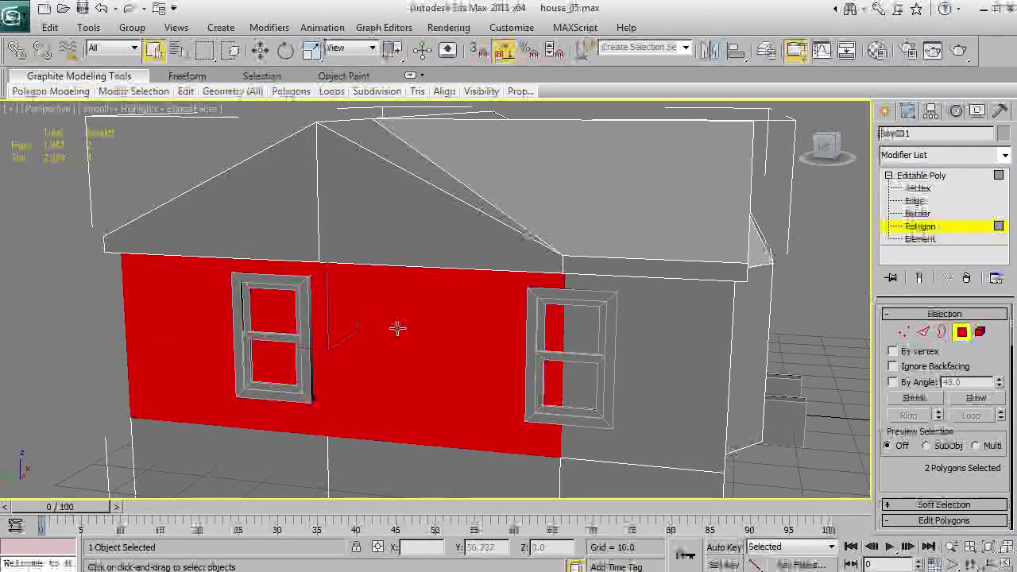
middle_drag(438, 365, 420, 302)
ctrl+click(365, 408)
ctrl+click(301, 408)
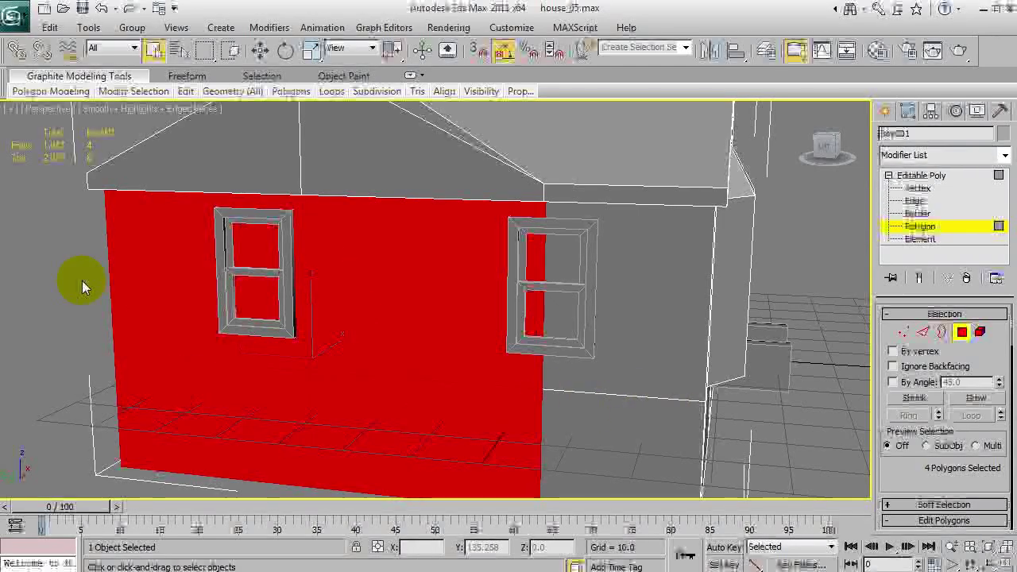
Remove the vertical centre edges running through the side gable and wall, together with their leftover vertices.
middle_drag(334, 212, 352, 270)
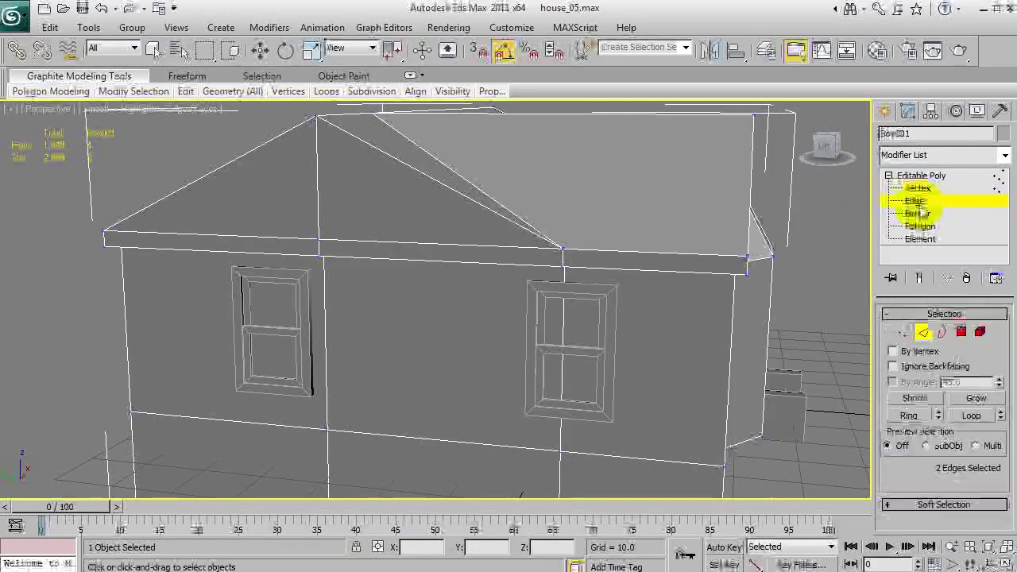
alt+middle_drag(341, 227, 416, 280)
scroll(366, 166, up, 3)
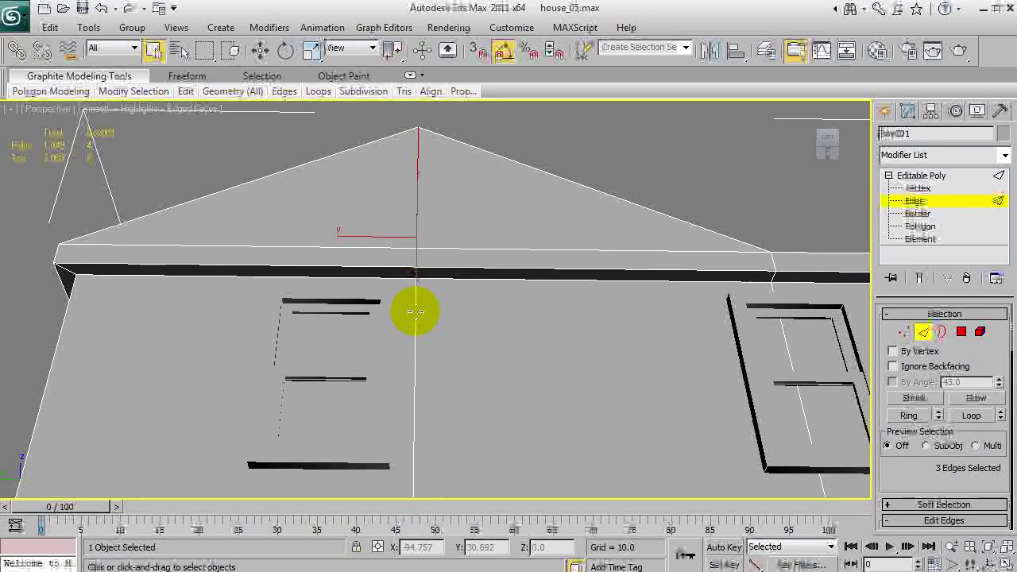
alt+middle_drag(464, 351, 538, 324)
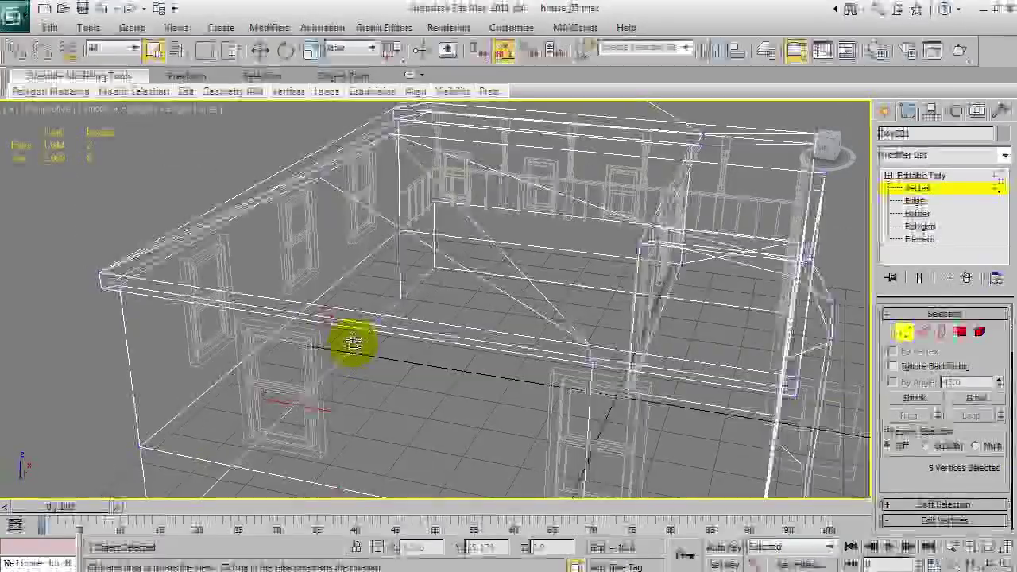
mouse_move(352, 341)
alt+middle_down()
mouse_move(311, 356)
mouse_move(425, 314)
mouse_move(540, 352)
mouse_move(438, 331)
mouse_move(336, 353)
alt+middle_up()
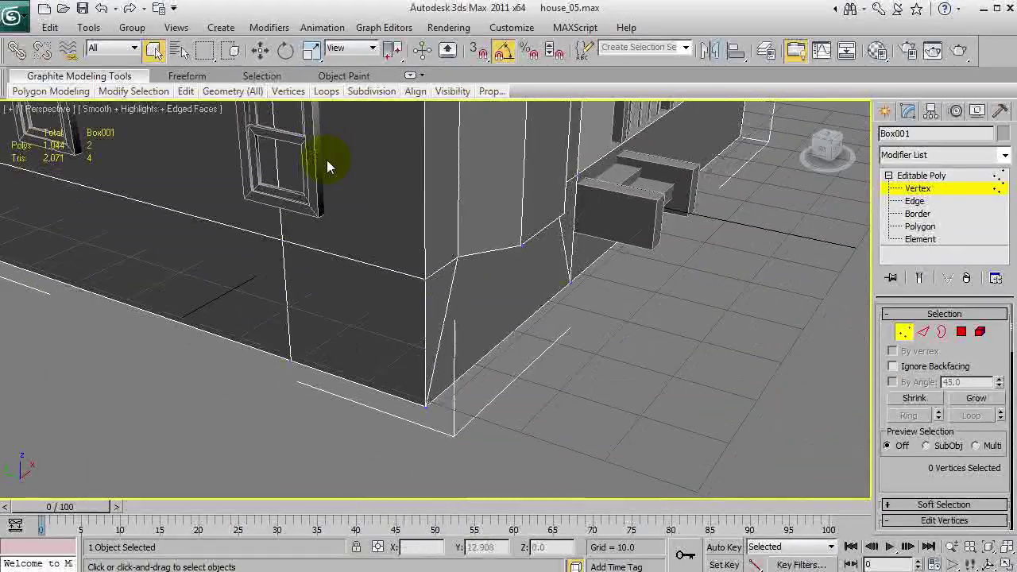
Move the two lower side-wall vertices near the bay corner onto the corner by setting their absolute Y to -28.534.
scroll(423, 274, up, 3)
right_click(263, 54)
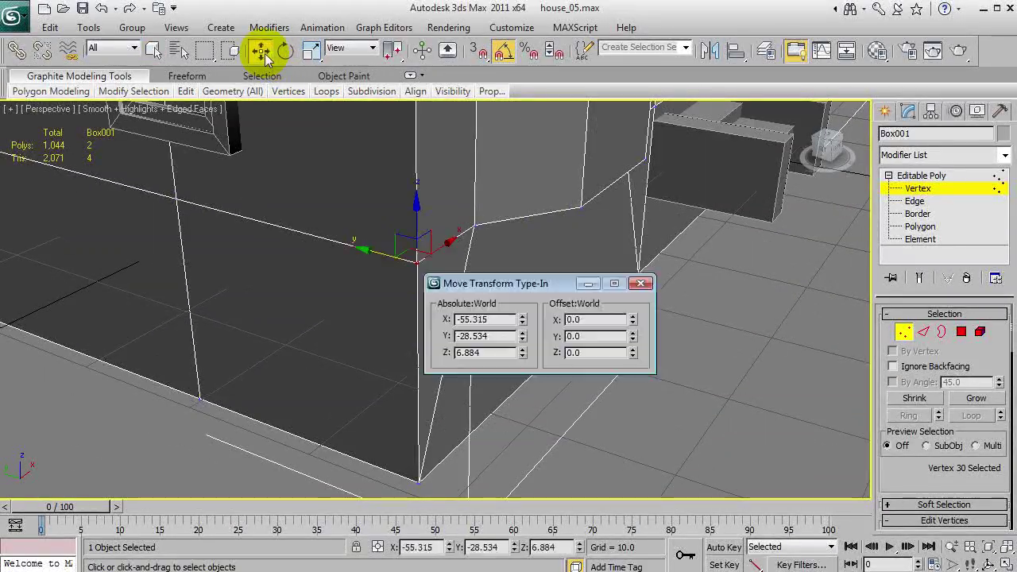
drag(165, 192, 230, 417)
click(490, 342)
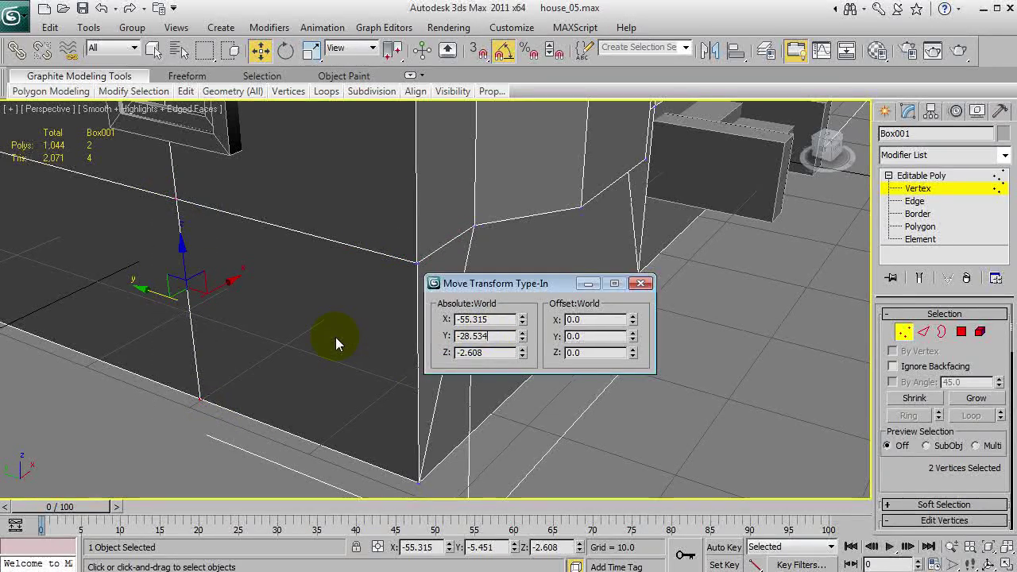
key(Return)
click(640, 283)
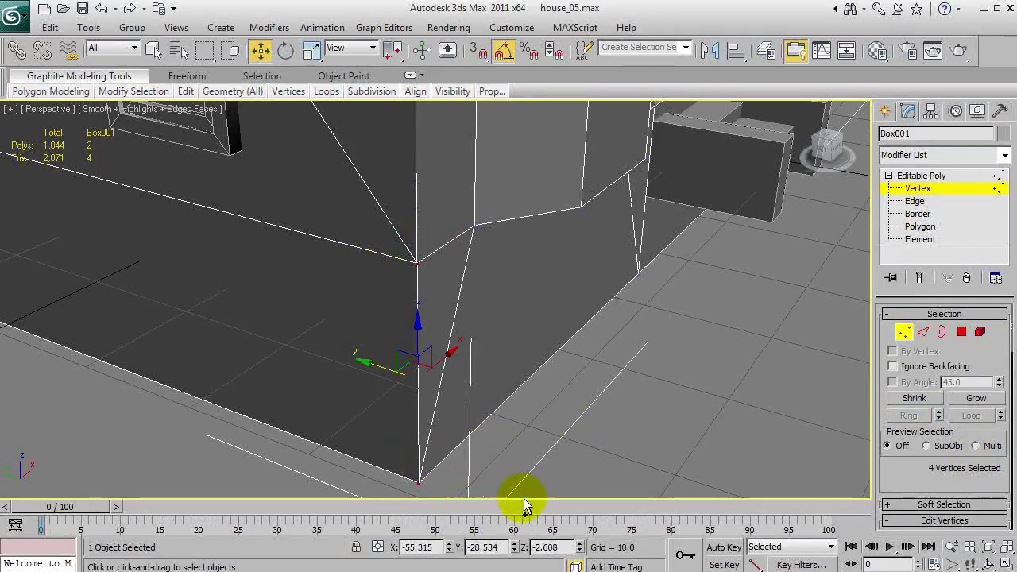
Weld the overlapping vertices at the house corner, leave vertex editing and deselect the house body.
scroll(941, 468, down, 5)
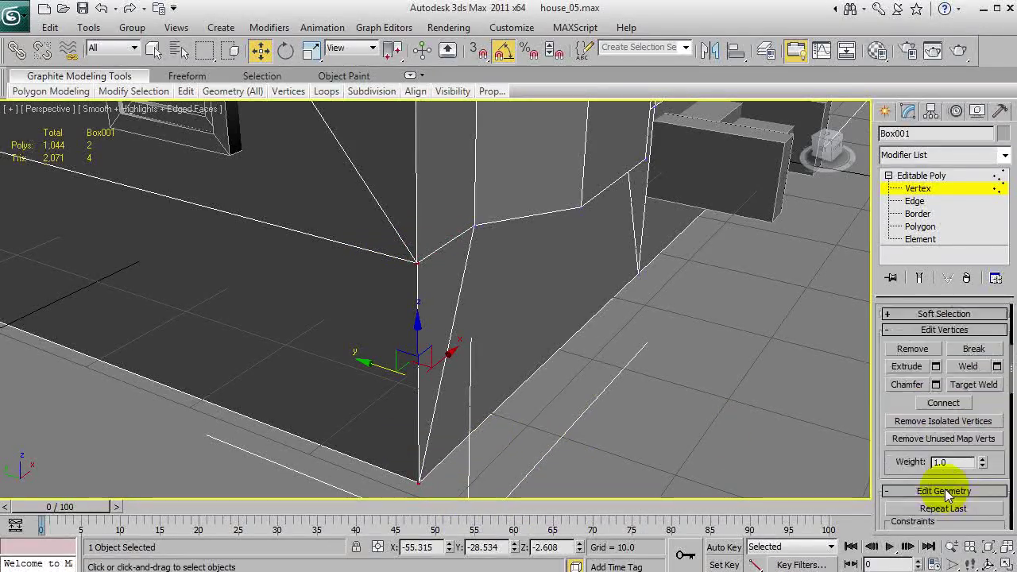
click(964, 367)
click(924, 176)
click(595, 351)
alt+middle_drag(595, 352, 442, 357)
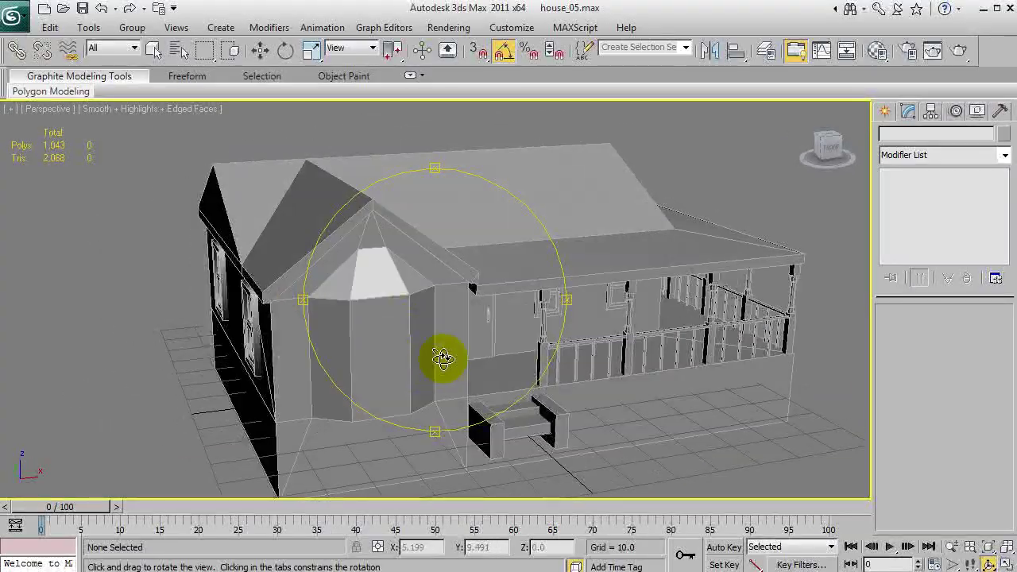
Select the house body and add a Bitmap map to the Diffuse Color of the first material in the Material Editor.
key(q)
click(699, 424)
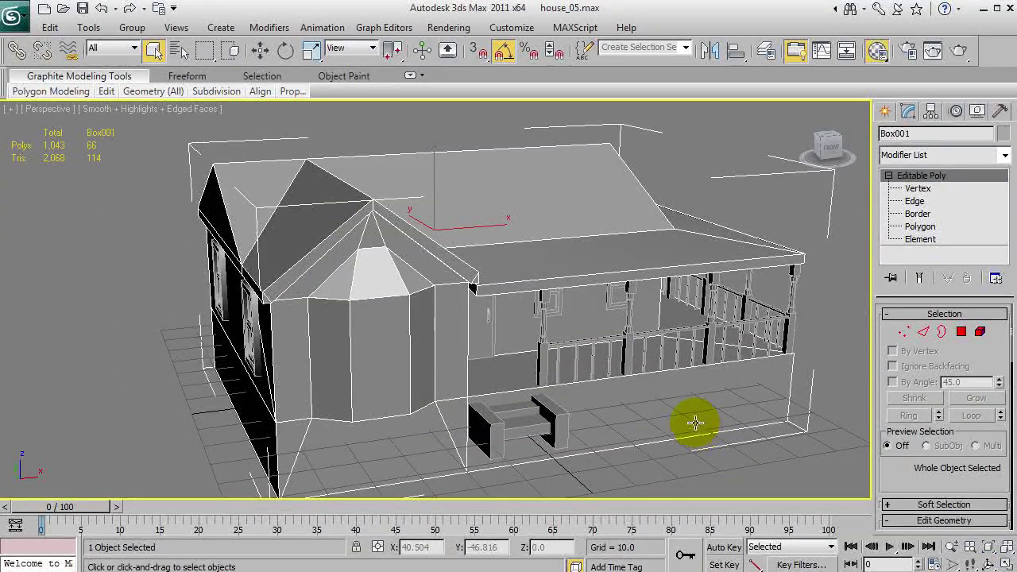
key(m)
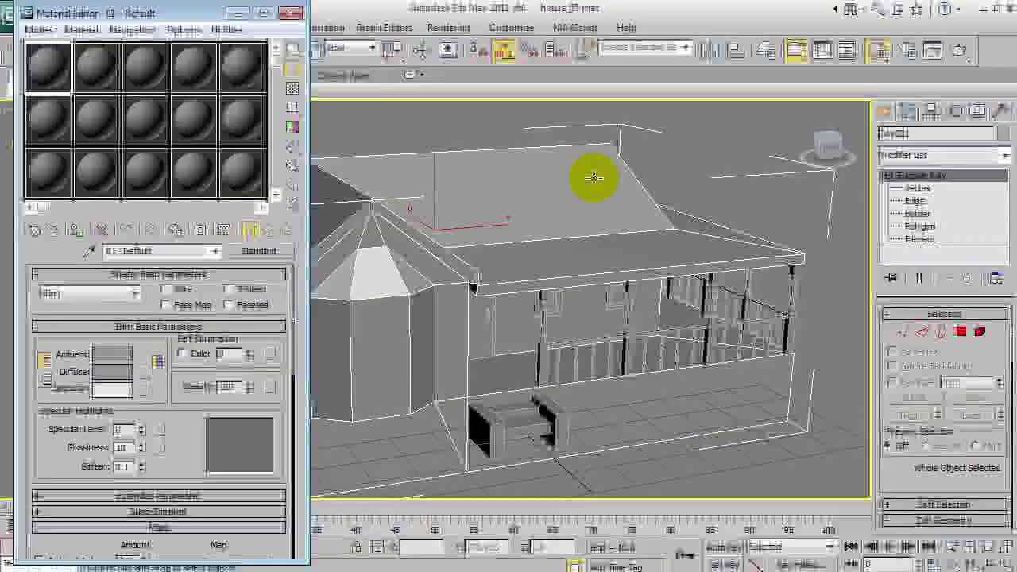
click(878, 51)
click(879, 53)
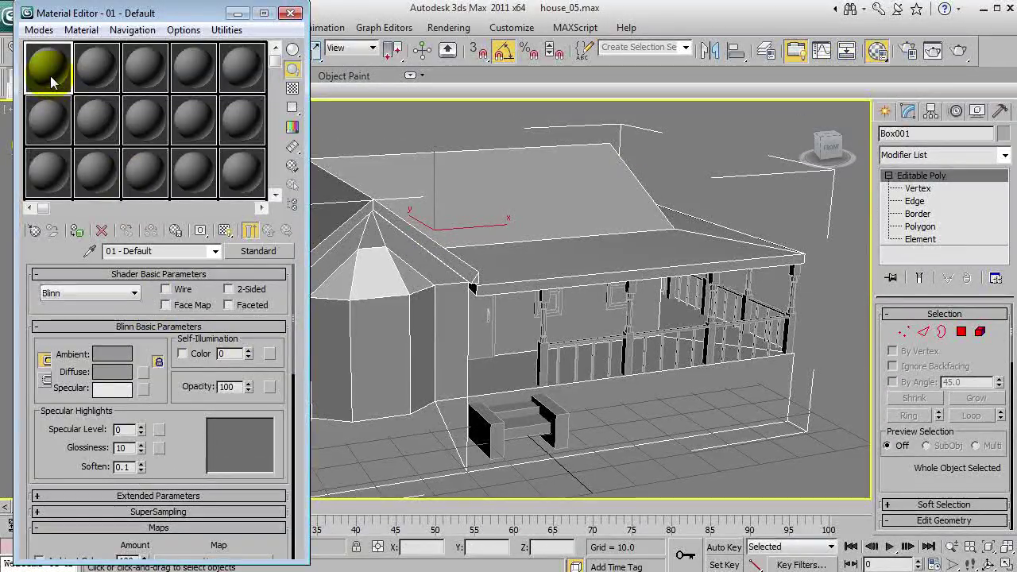
drag(189, 397, 182, 265)
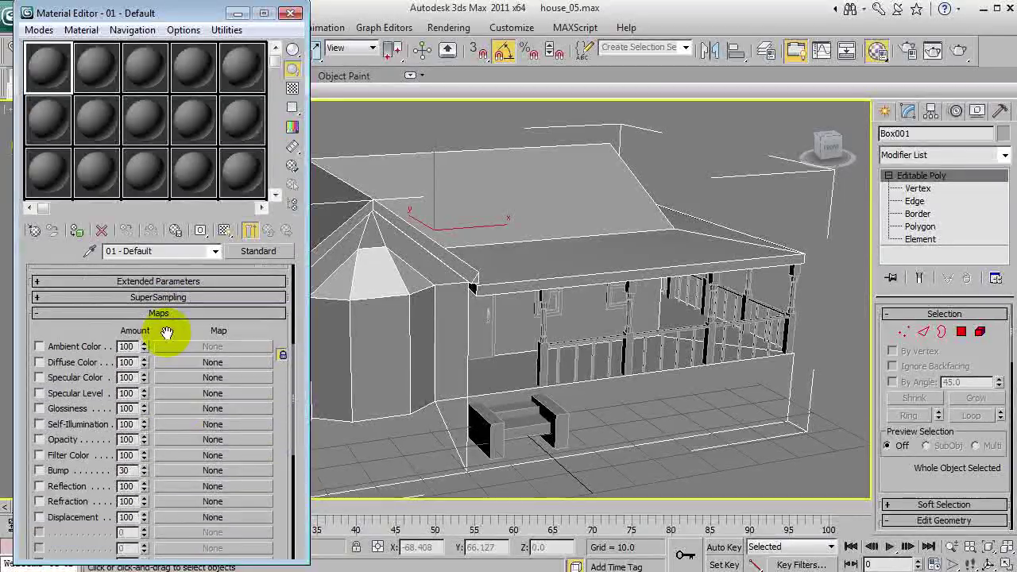
click(189, 365)
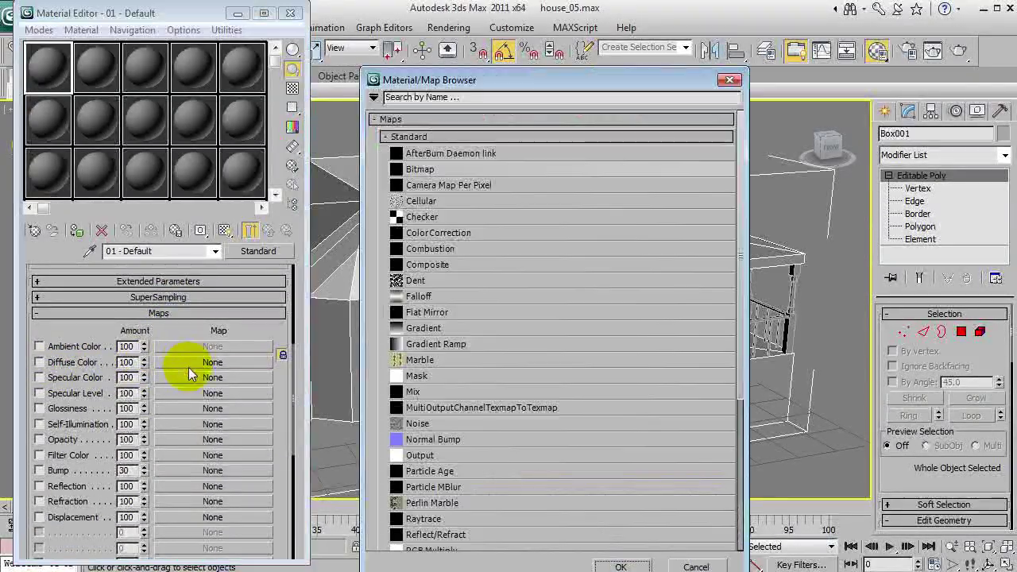
double_click(421, 104)
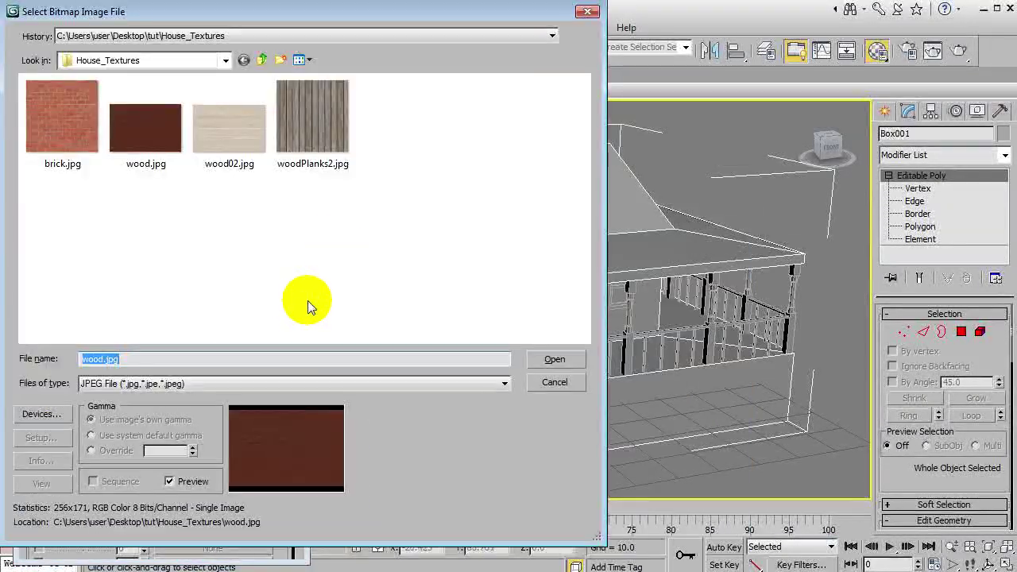
Show all file types in House_Textures and load cream_siding_color_01.tga as the diffuse bitmap.
click(211, 383)
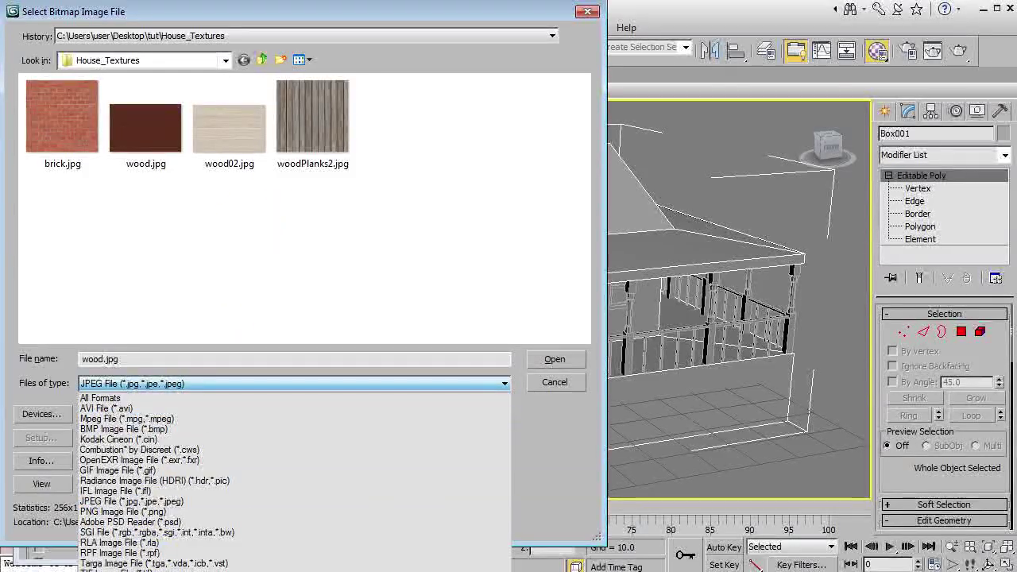
click(178, 571)
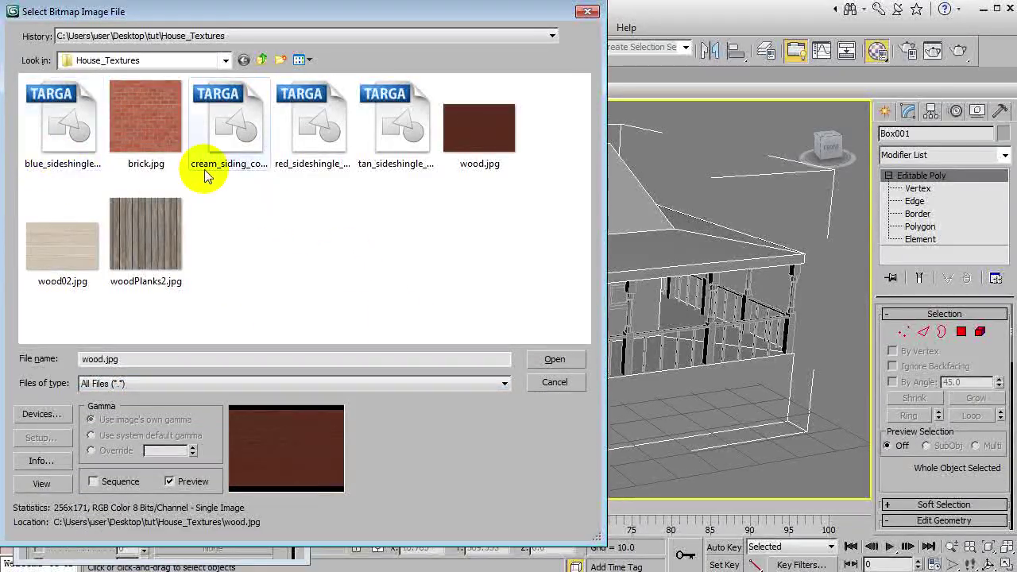
click(233, 139)
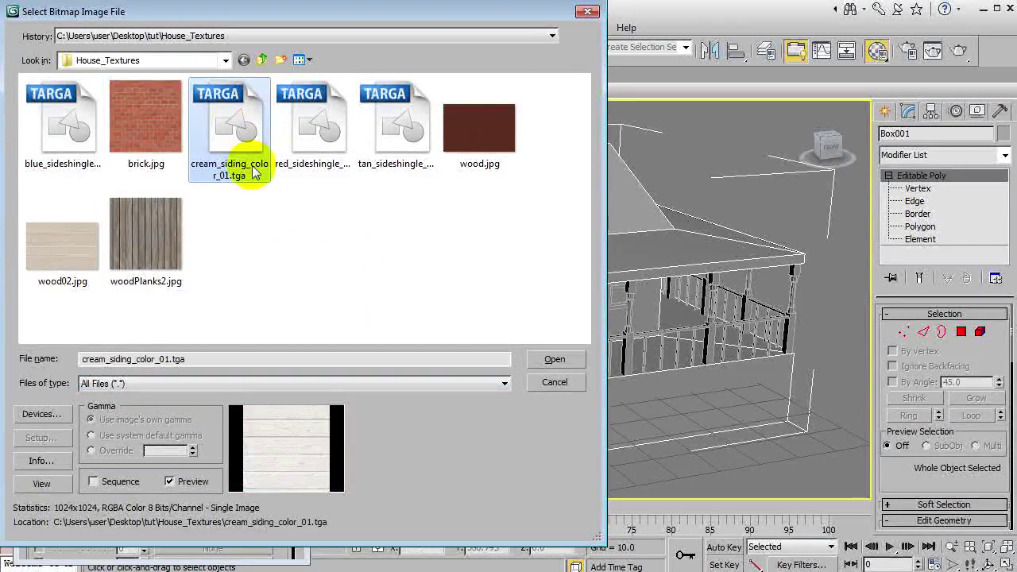
click(554, 358)
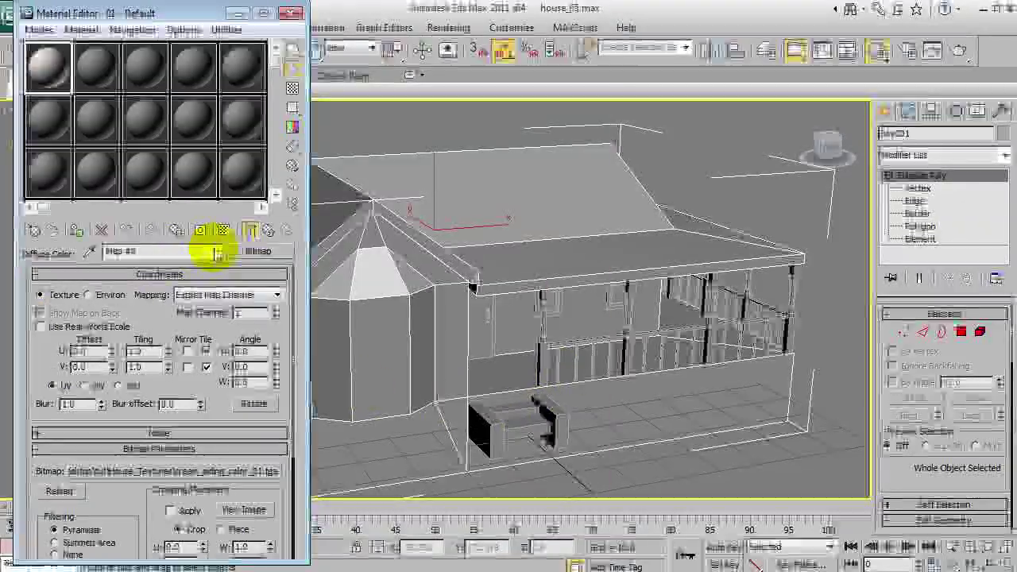
Return to the parent material, display its map in the viewport and assign it to the house body.
click(216, 253)
click(191, 263)
click(224, 232)
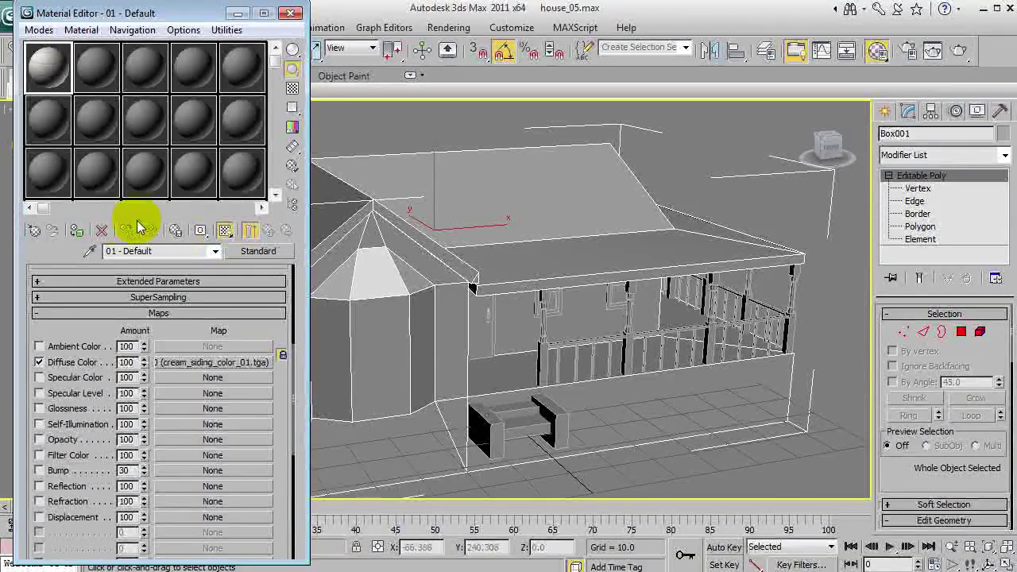
click(76, 231)
click(290, 13)
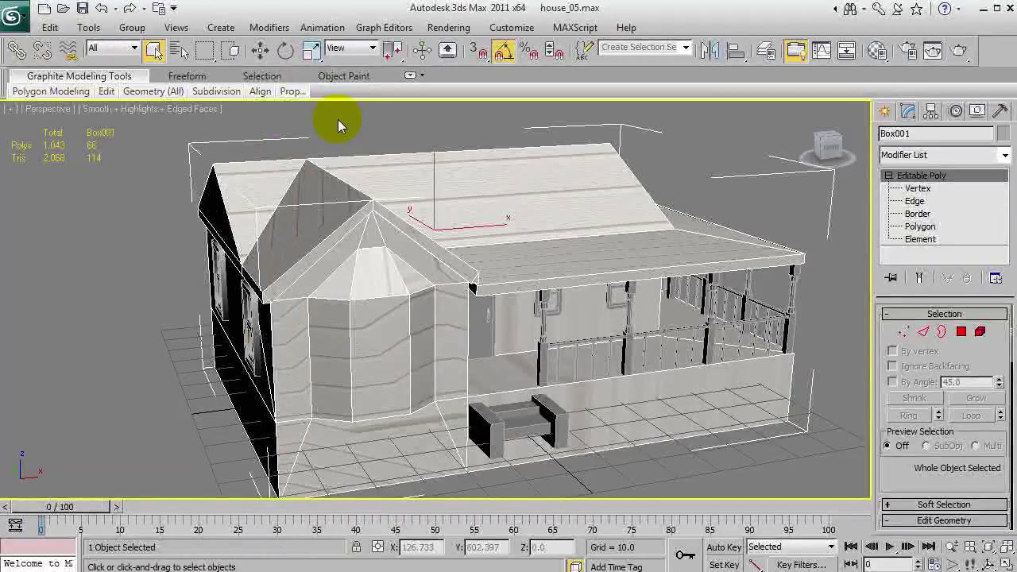
Reopen the Material Editor and turn off the viewport display of the siding map.
click(336, 124)
click(250, 220)
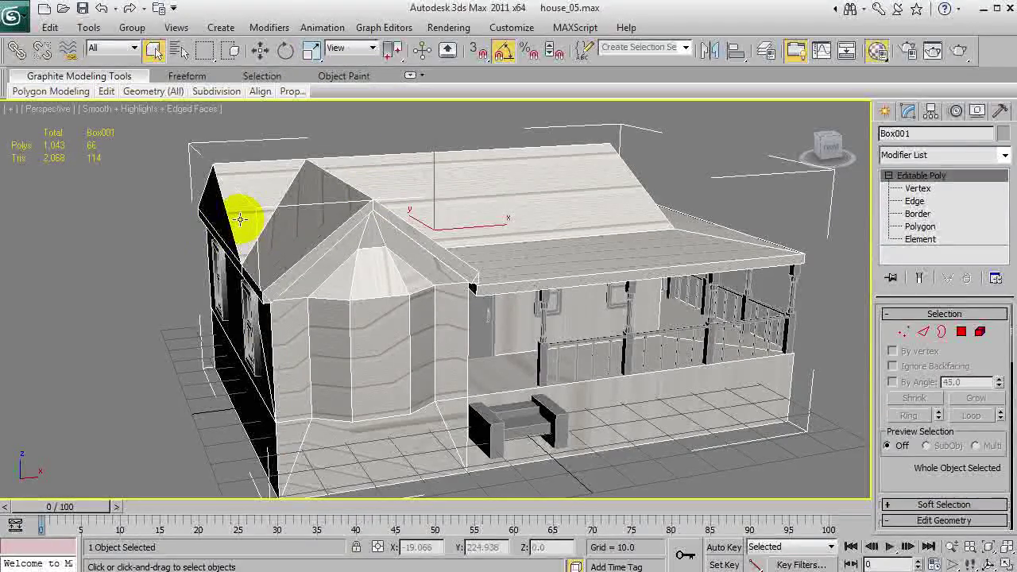
key(m)
click(224, 232)
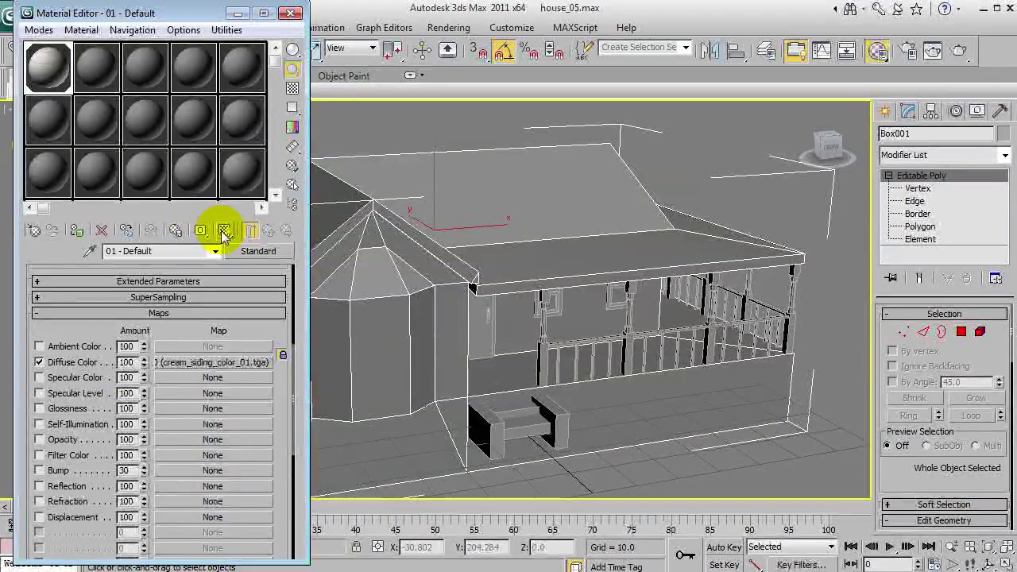
Render the perspective view to check the siding material, then turn the map's viewport display back on and close the Material Editor.
click(959, 54)
drag(400, 13, 540, 38)
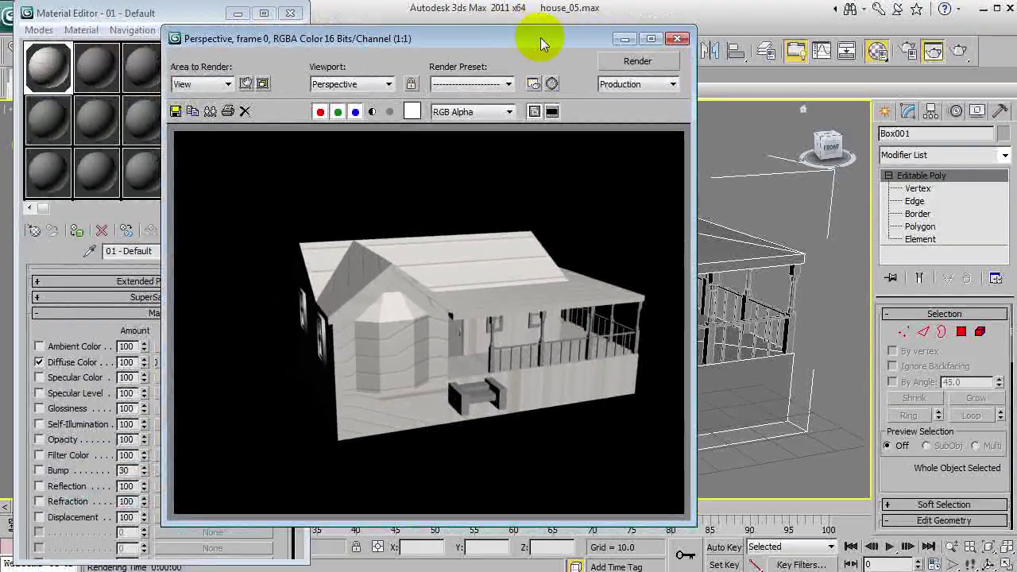
click(678, 37)
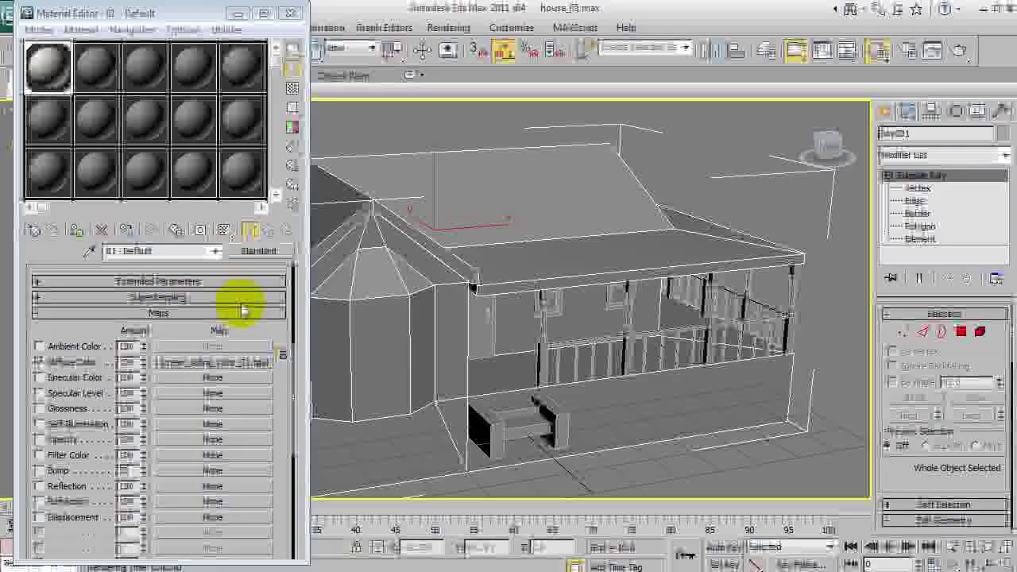
click(294, 14)
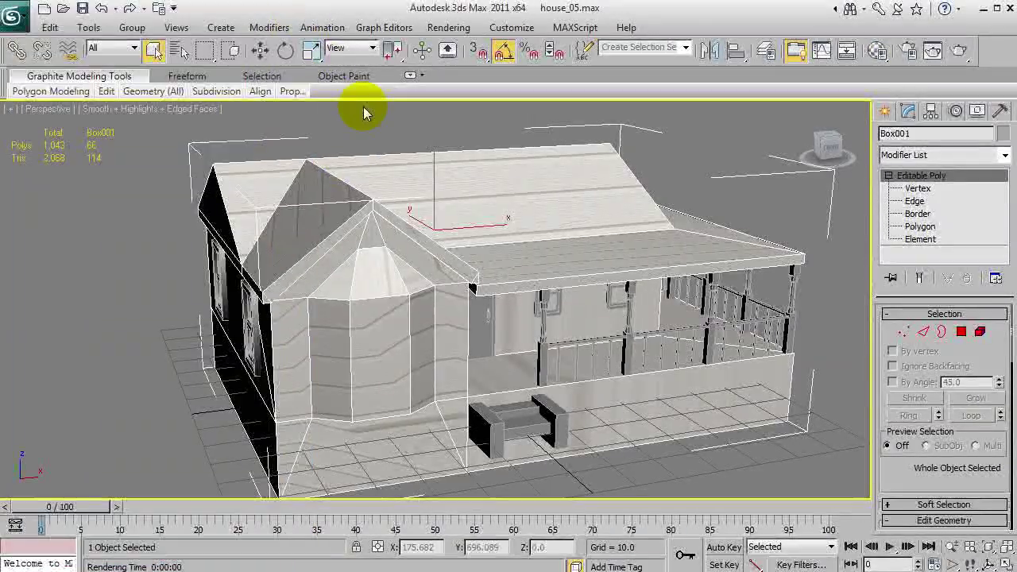
Deselect and reselect the textured house body.
click(364, 116)
alt+middle_drag(373, 277, 414, 278)
click(442, 283)
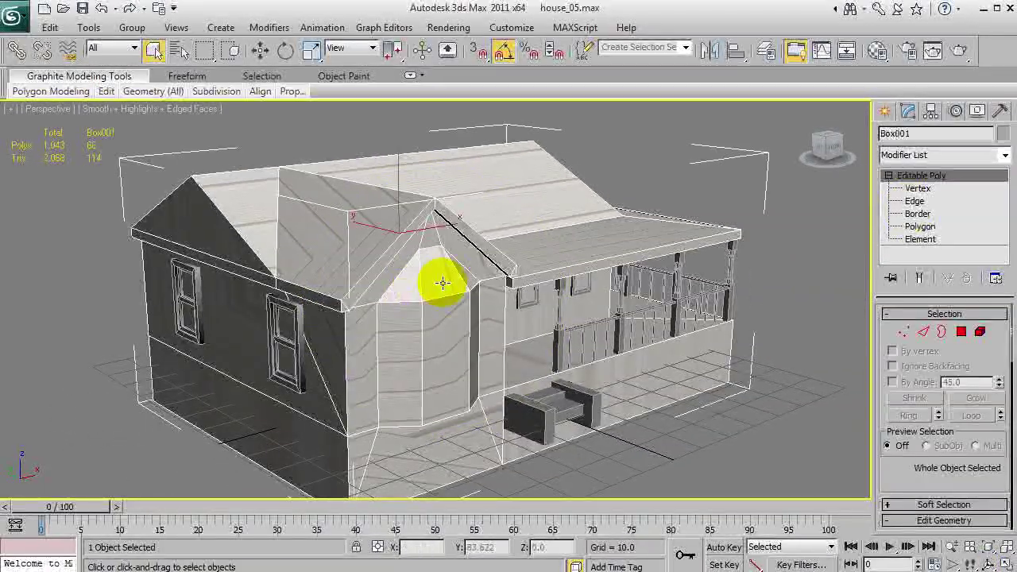
In polygon mode on the house body, select the small roof polygons above the bay window.
click(937, 228)
click(446, 278)
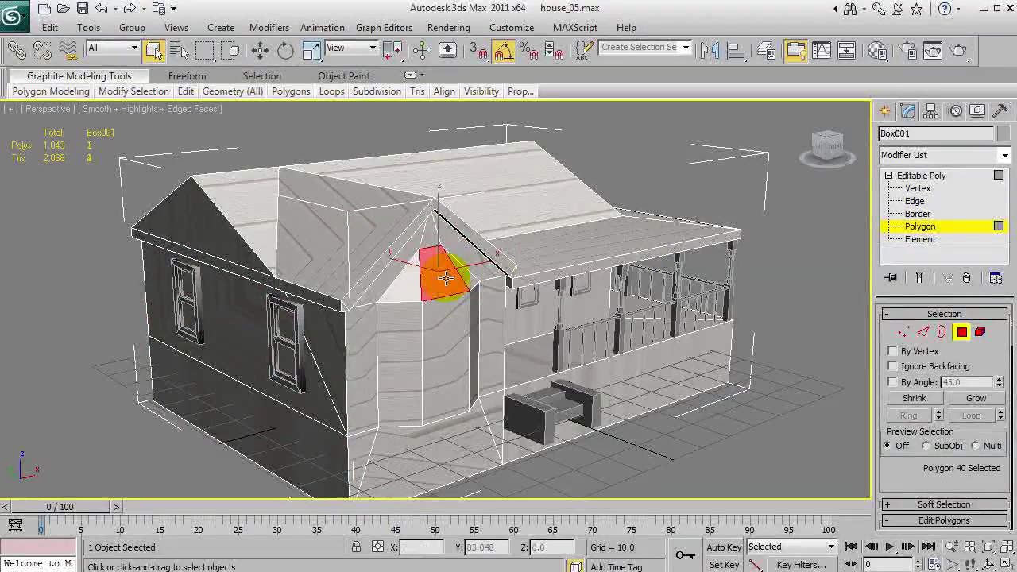
alt+middle_drag(468, 285, 427, 268)
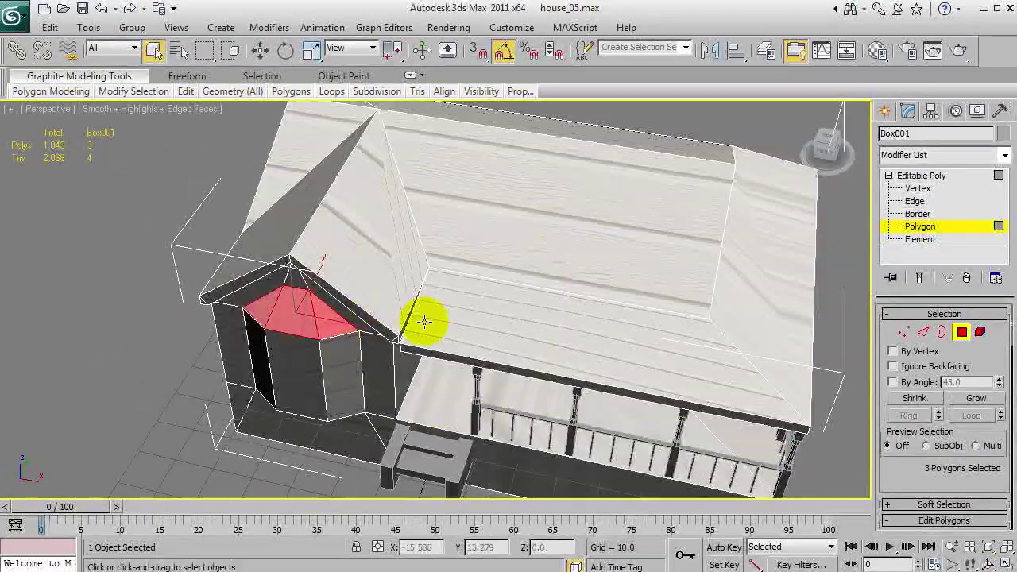
Add all remaining roof surfaces, covering the main roof, front gable roof and porch roof, to the polygon selection.
ctrl+click(432, 279)
ctrl+click(305, 220)
ctrl+click(302, 122)
alt+middle_drag(363, 202, 482, 221)
ctrl+click(593, 127)
ctrl+click(607, 188)
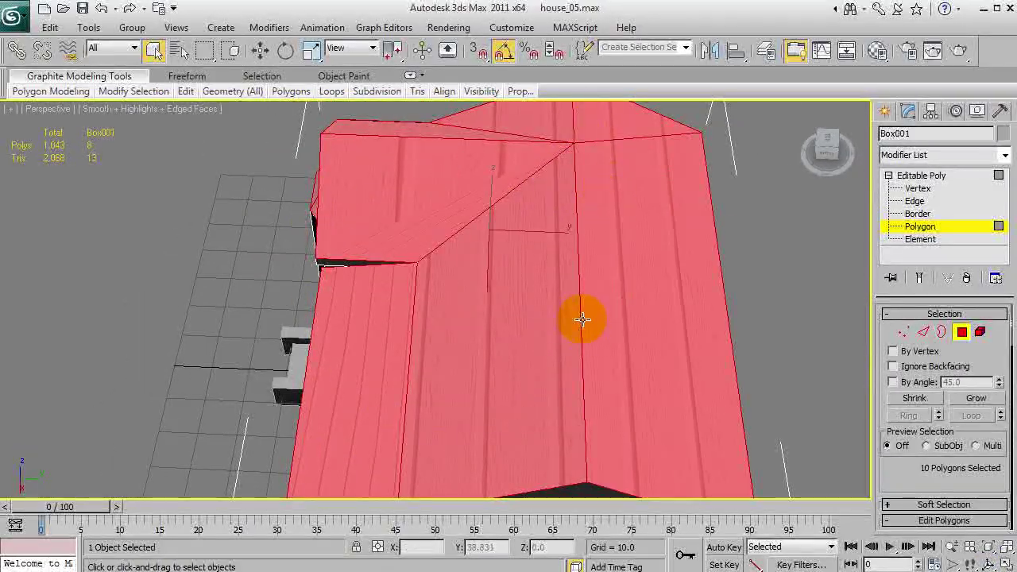
middle_drag(582, 320, 511, 132)
ctrl+click(456, 336)
alt+middle_drag(405, 341, 980, 334)
middle_drag(480, 330, 406, 251)
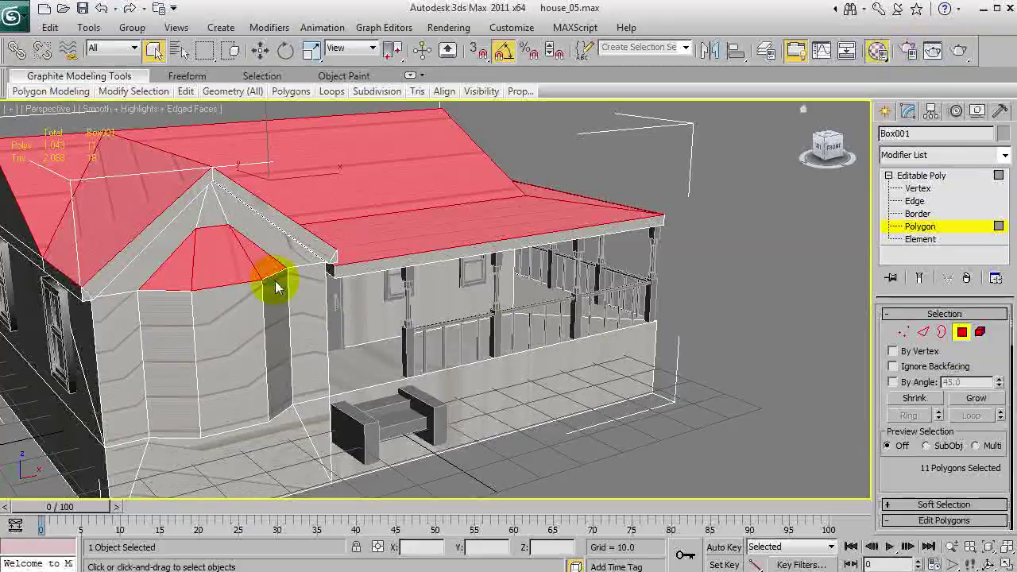
Open the Material Editor and choose a Bitmap map for the diffuse color of material 02 - Default.
key(m)
click(95, 67)
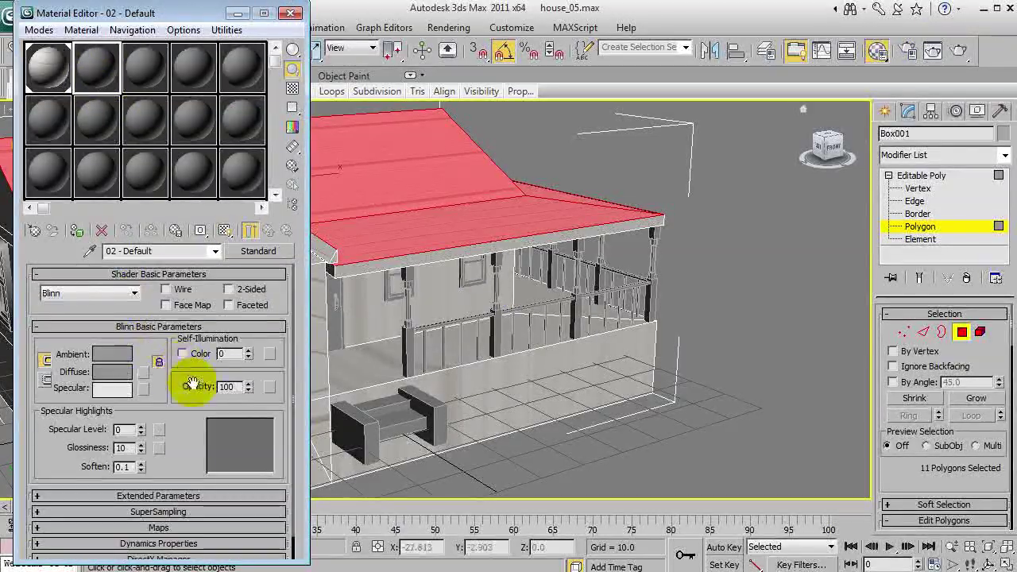
click(143, 526)
click(178, 320)
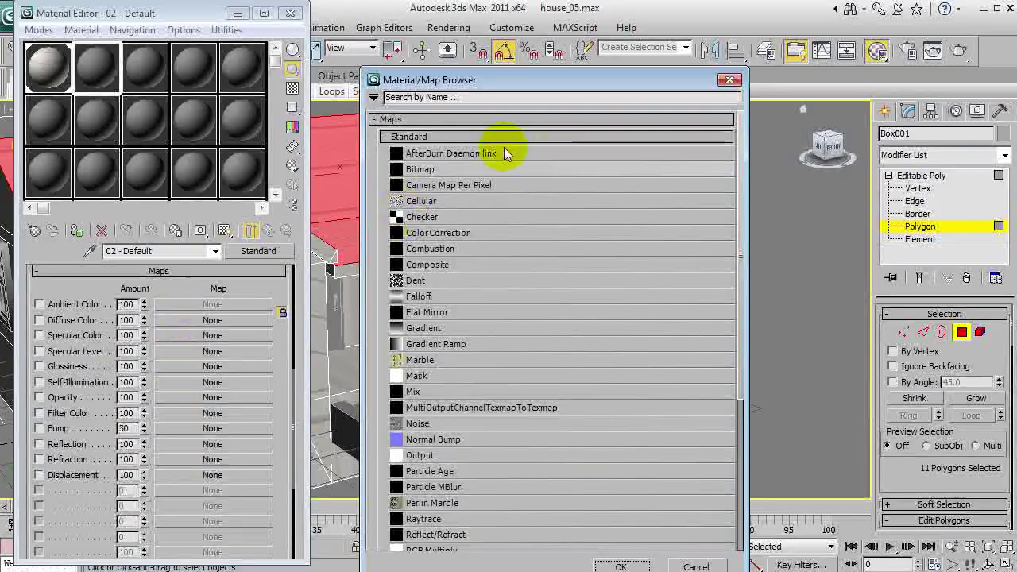
double_click(416, 168)
Preview the available shingle and siding textures and load red_sideshingle_color_01.tga as the diffuse bitmap.
click(230, 143)
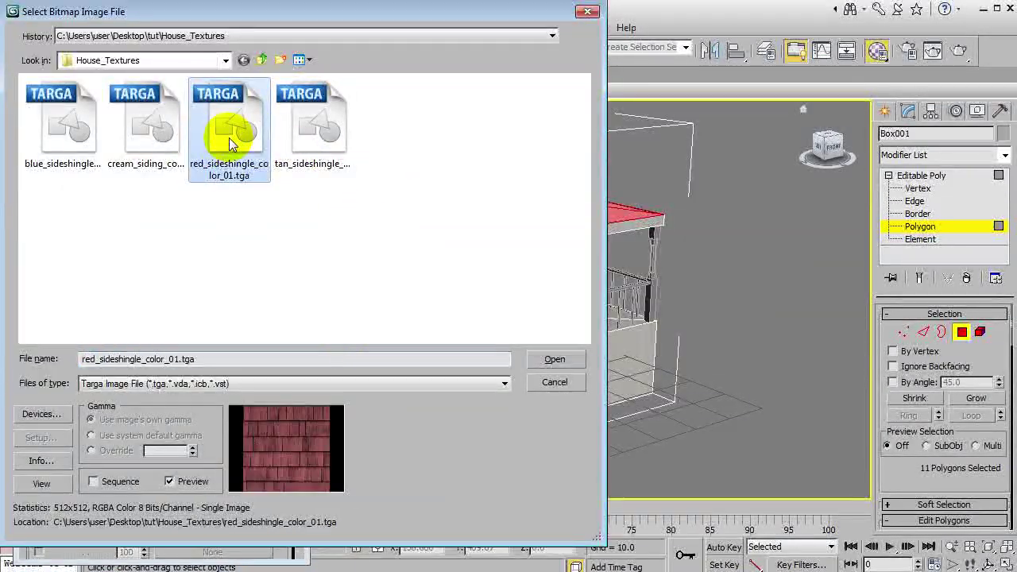
click(303, 145)
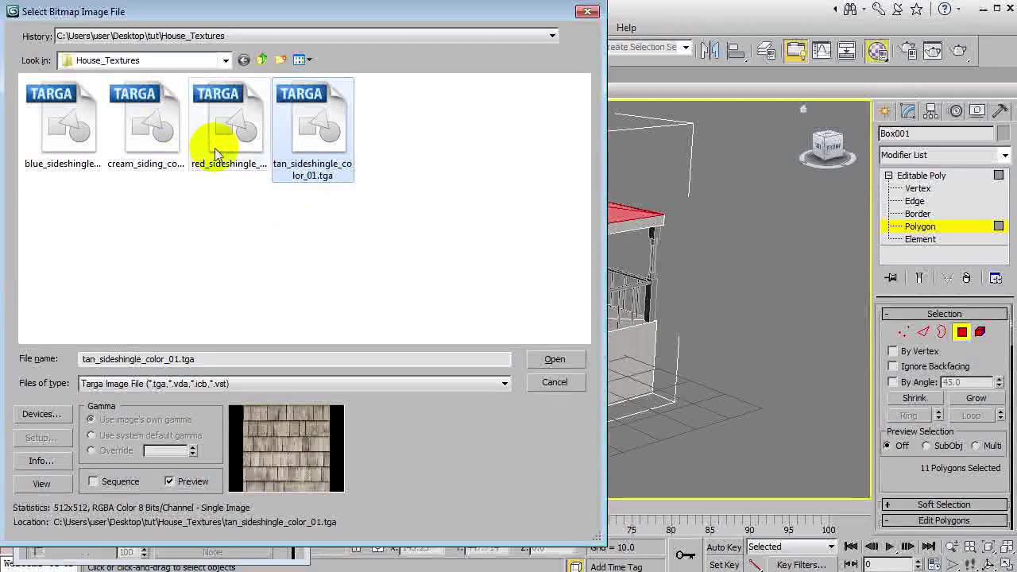
click(147, 131)
click(55, 137)
click(239, 127)
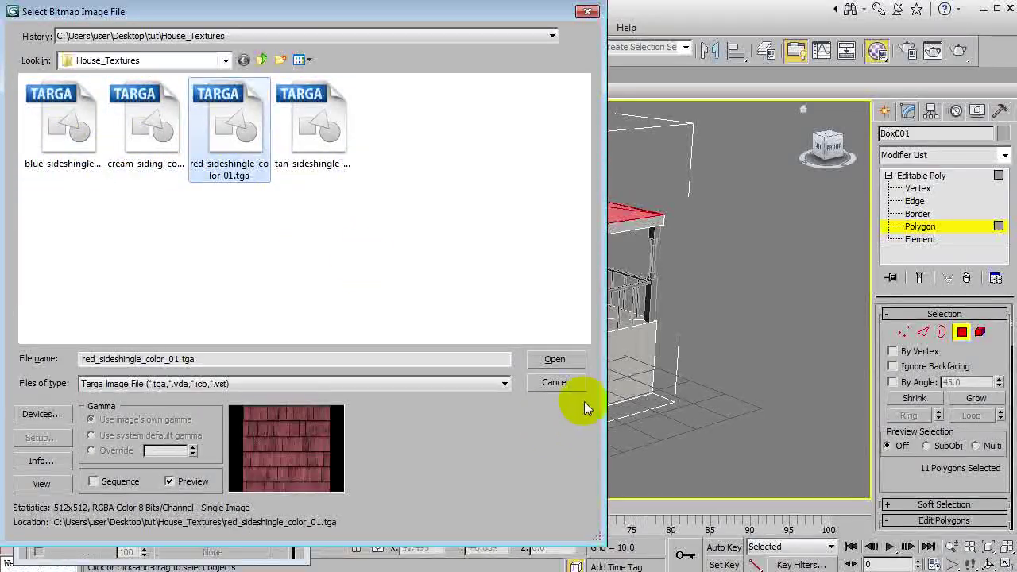
click(555, 359)
Assign the parent shingle material to the selected roof polygons with its map displayed, close the Material Editor and clear the polygon selection.
click(215, 253)
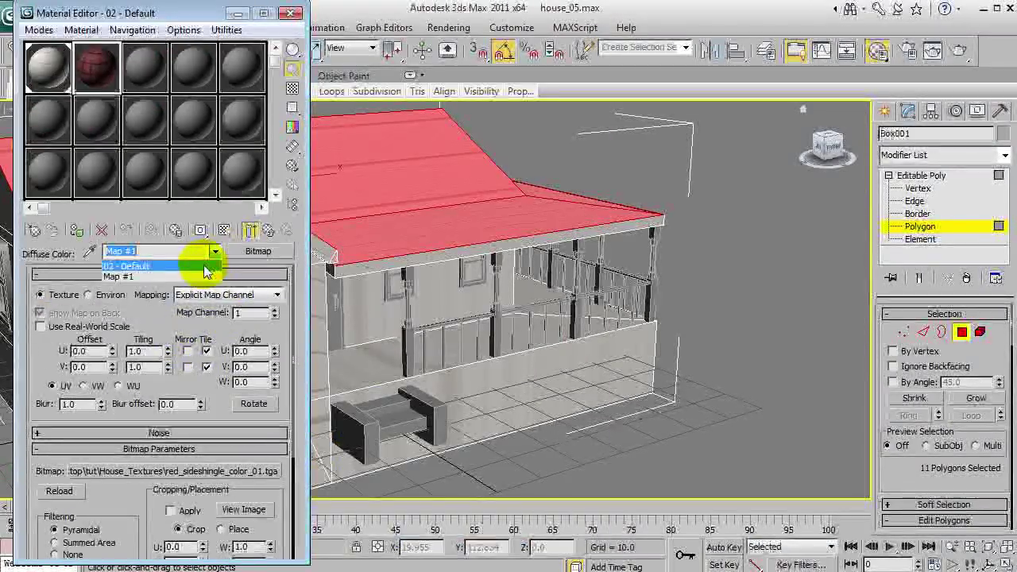
click(206, 265)
click(77, 232)
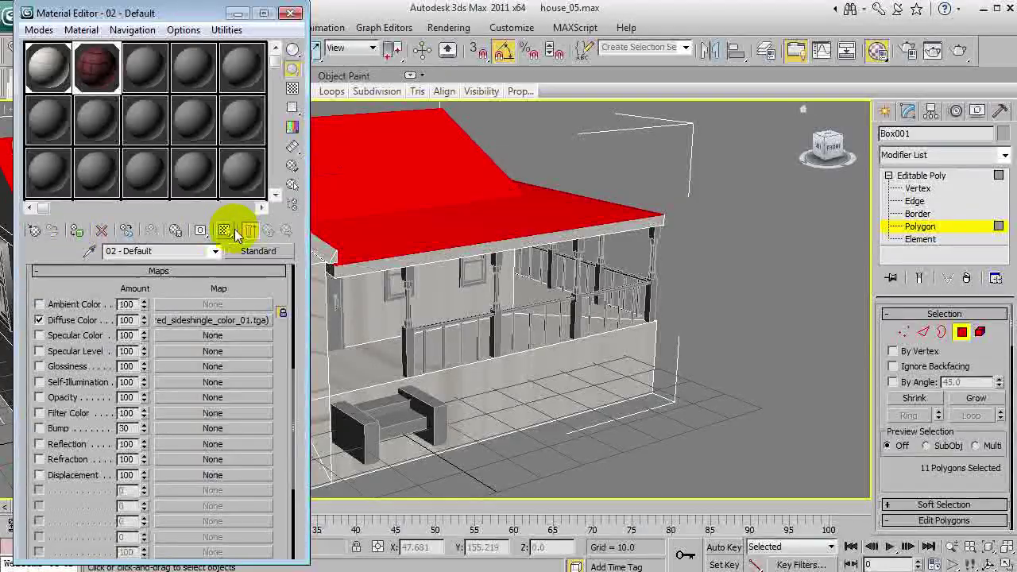
click(290, 13)
click(571, 190)
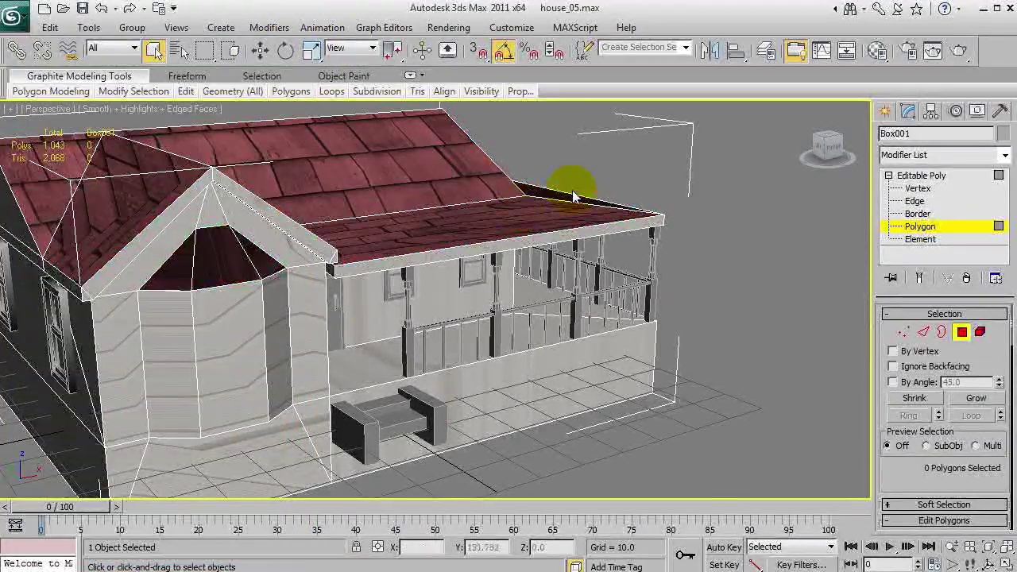
Check the shingled roof from the front and return the house body to whole-object level.
alt+middle_drag(435, 246, 266, 292)
drag(266, 293, 453, 308)
right_click(735, 305)
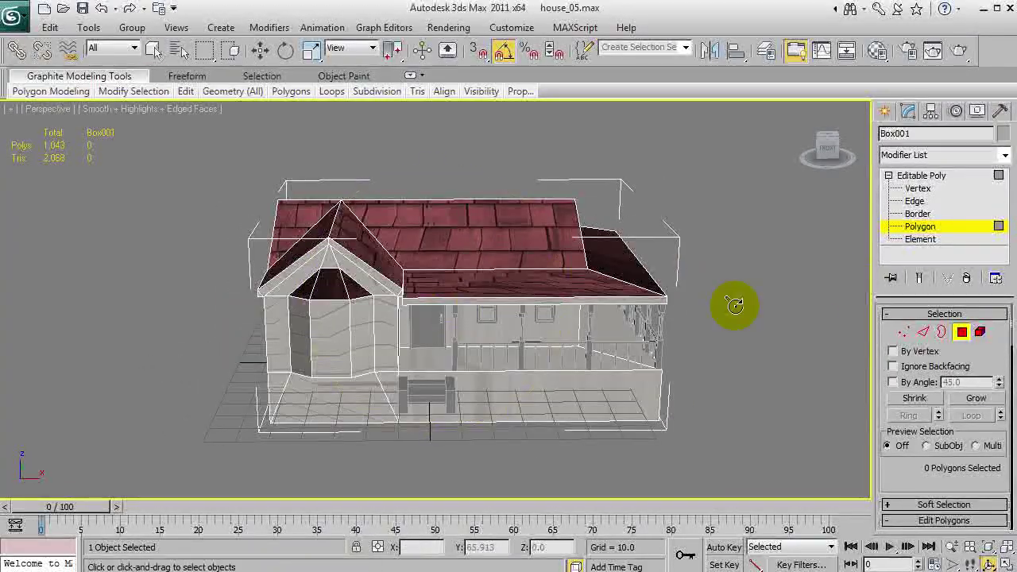
click(925, 176)
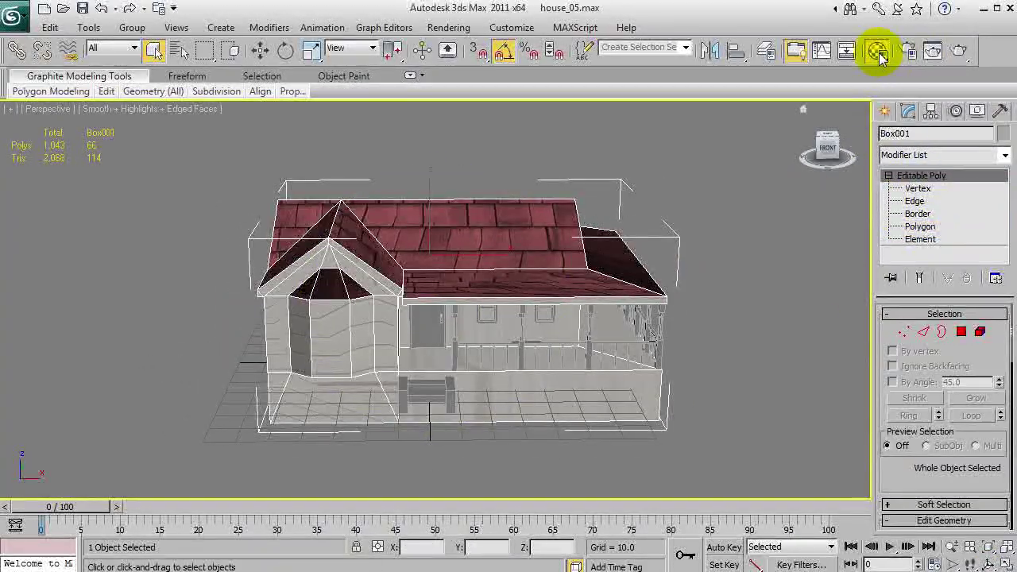
Reopen the Material Editor and choose a Bitmap map for the diffuse color of material 03 - Default.
key(m)
click(141, 67)
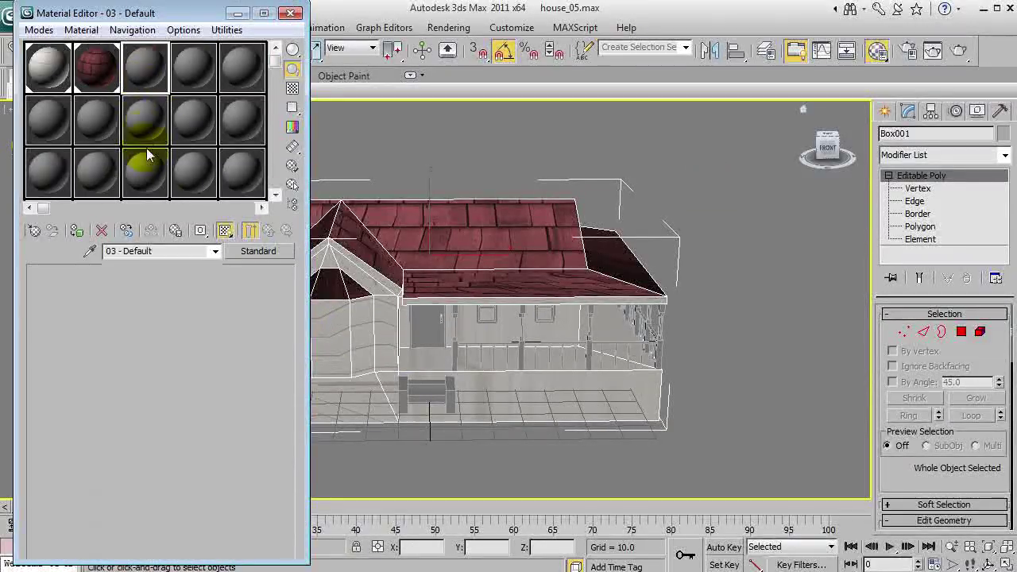
scroll(175, 363, down, 5)
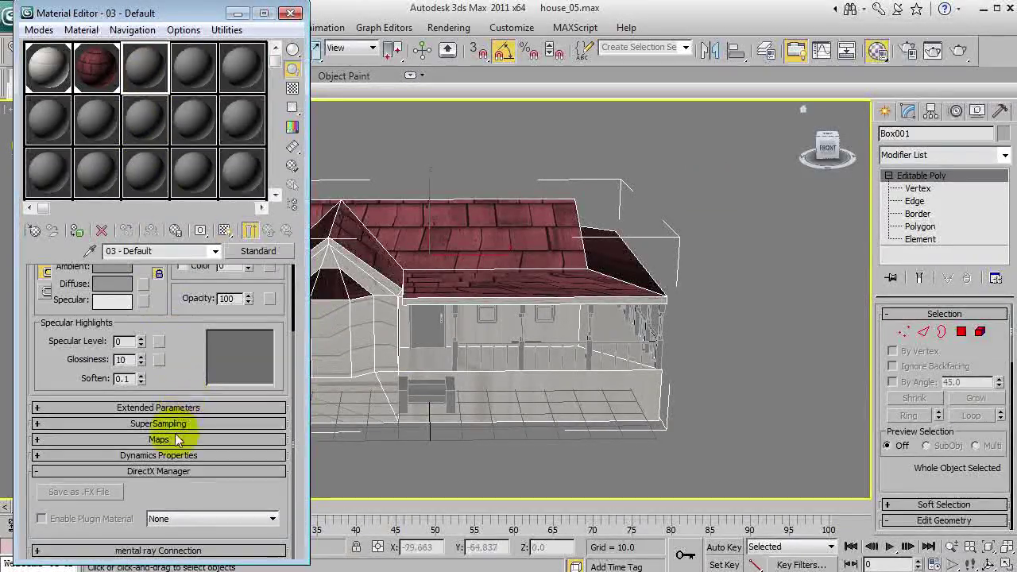
click(193, 436)
click(212, 319)
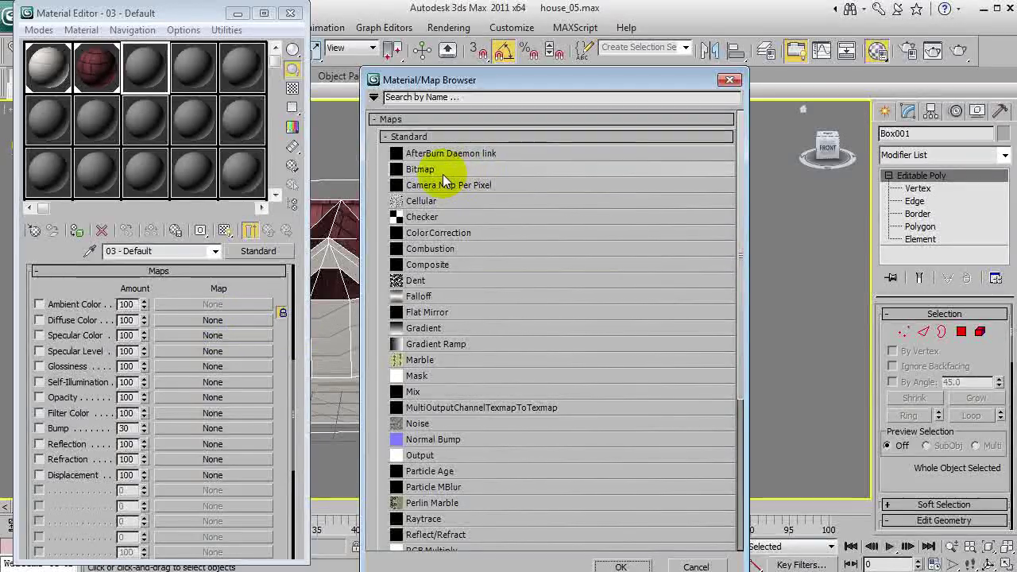
double_click(441, 171)
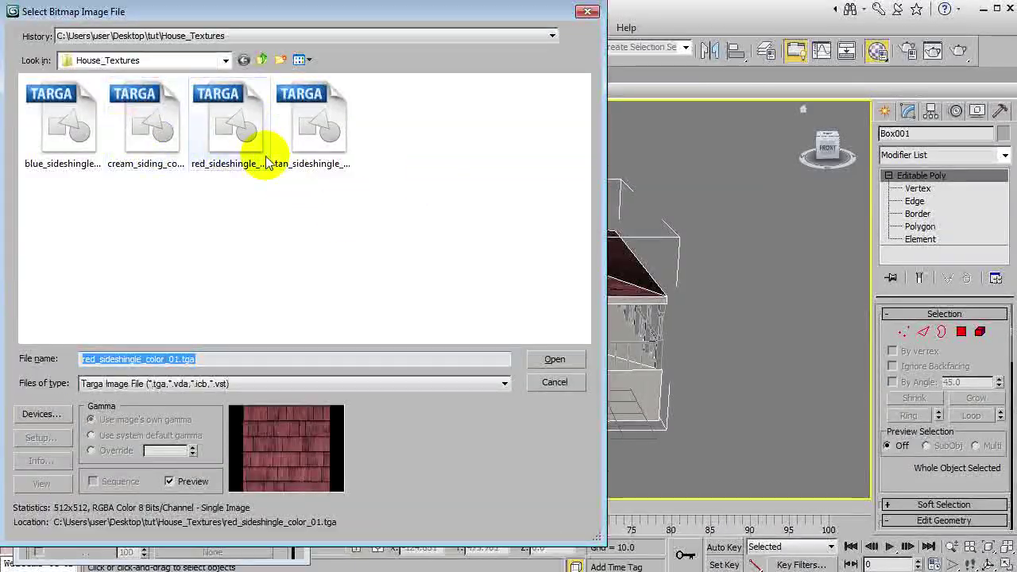
Show all file types in the texture folder and load wood.jpg as the diffuse bitmap.
click(317, 386)
click(127, 568)
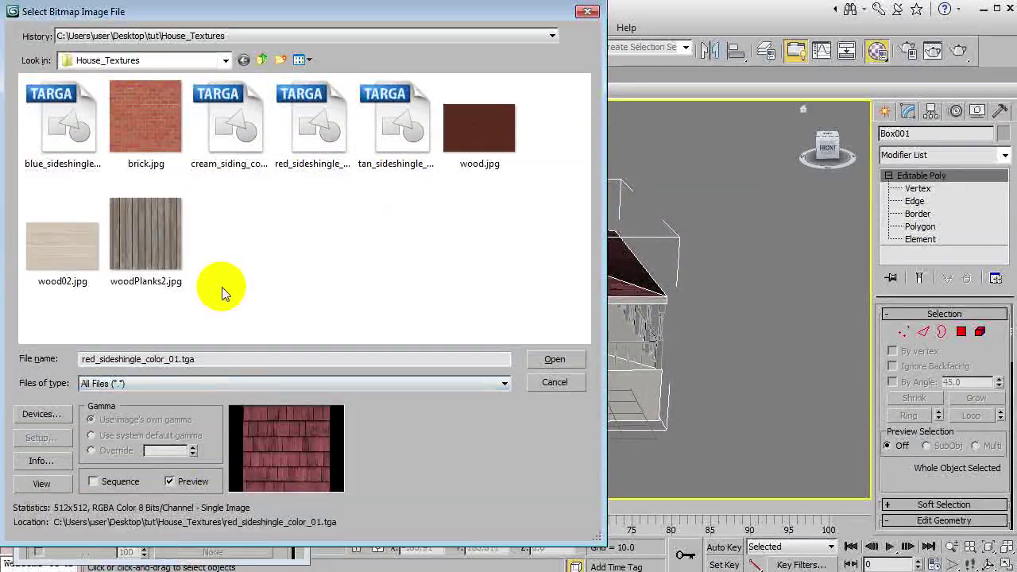
click(477, 140)
click(555, 359)
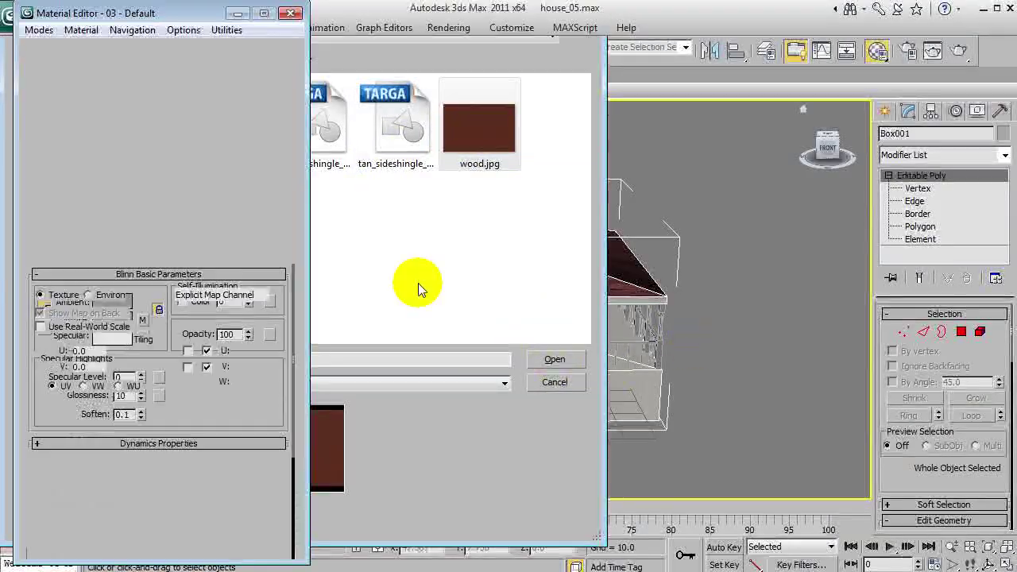
Return to the parent wood material and turn on its map display in the viewport.
click(214, 252)
click(267, 230)
click(224, 231)
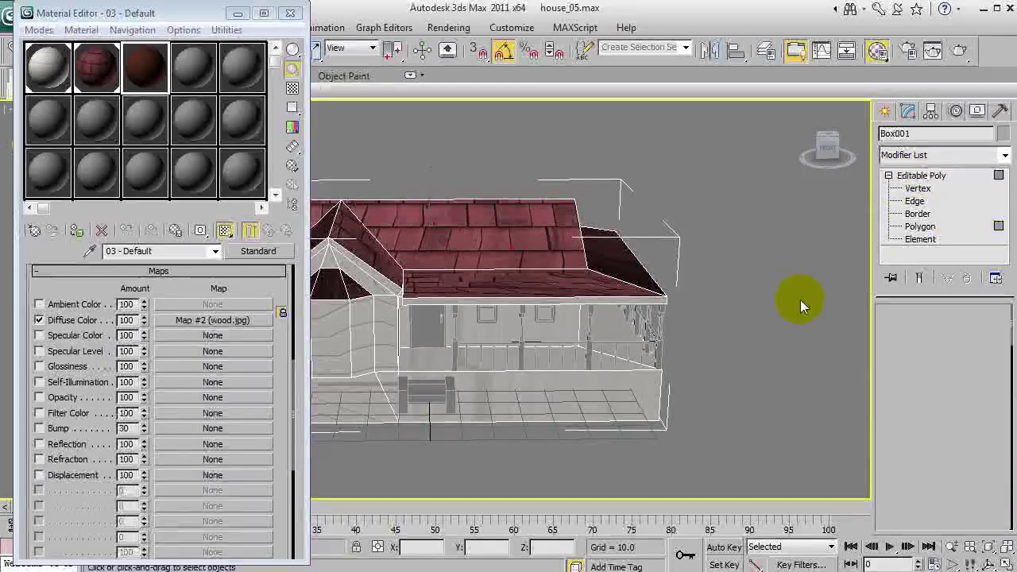
Leave the house body's sub-object mode, assign the wood material to the porch posts and railings, and deselect them.
click(918, 176)
click(675, 352)
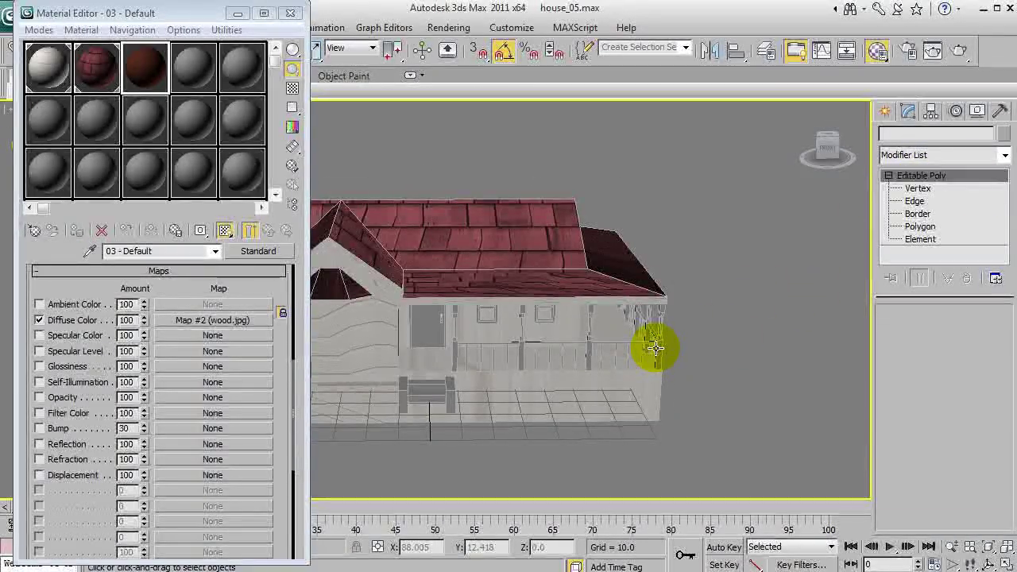
click(655, 347)
click(744, 315)
Select the front porch fascia polygon on the house body and turn edged faces back on.
scroll(744, 315, up, 5)
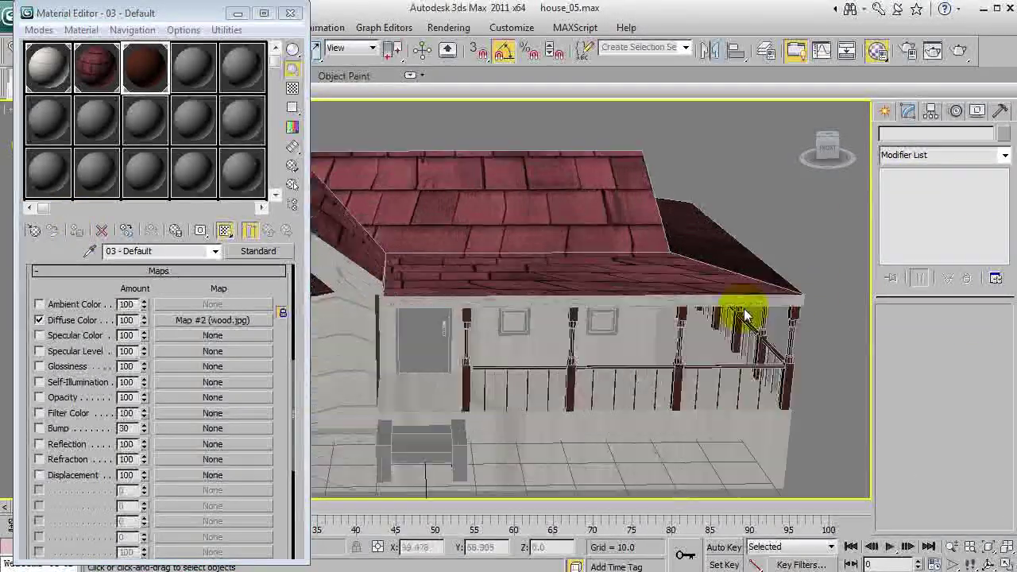
middle_drag(744, 316, 638, 259)
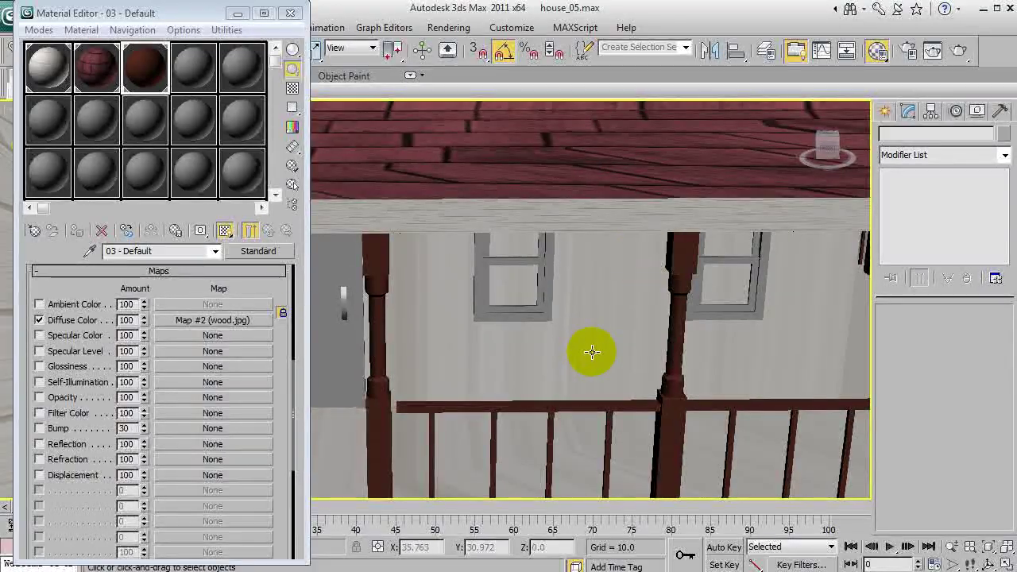
alt+middle_drag(592, 352, 589, 344)
drag(589, 344, 584, 350)
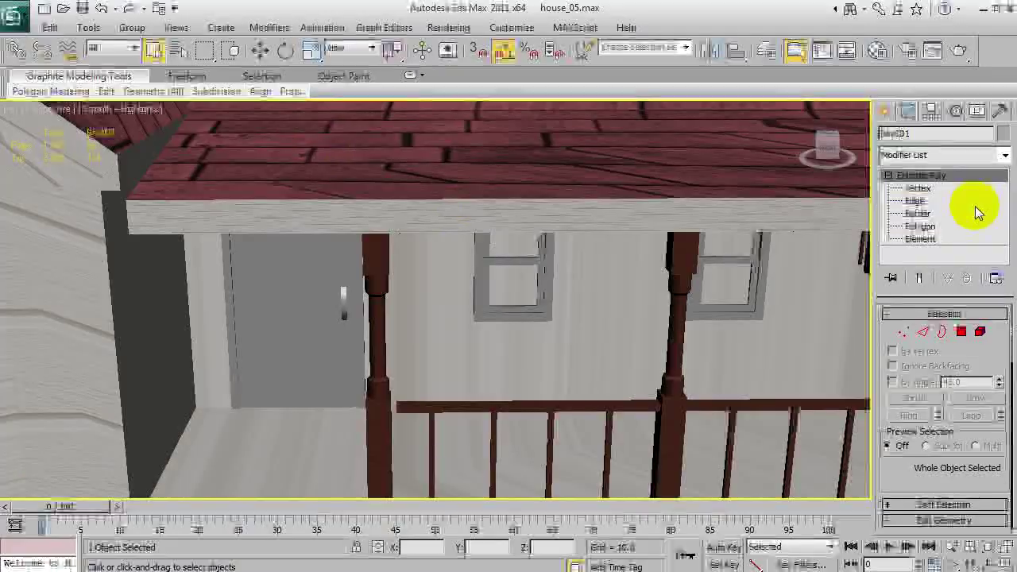
click(921, 226)
click(595, 232)
alt+middle_drag(595, 232, 460, 263)
key(F4)
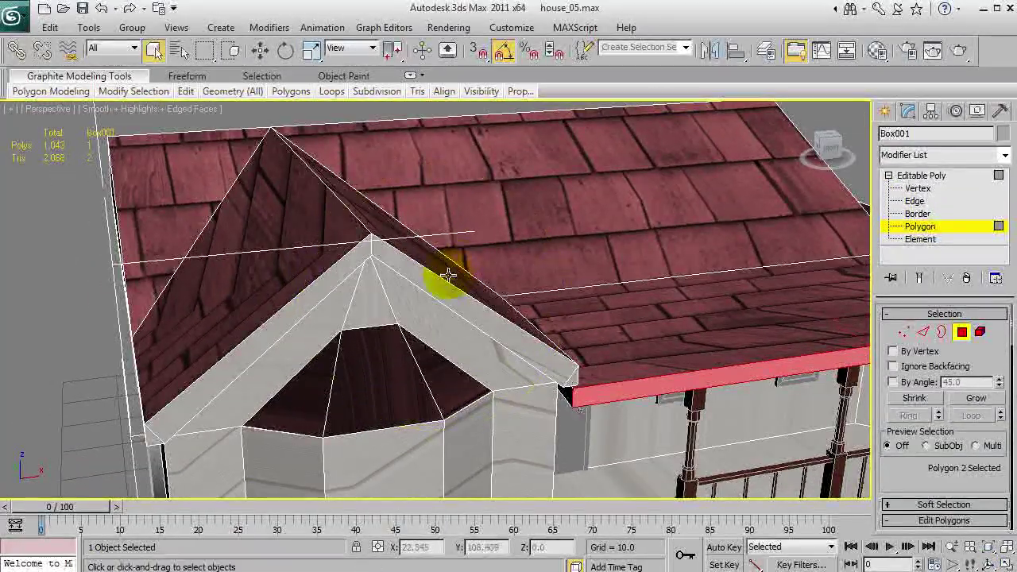
Add the fascia polygons along the side walls, porch roof and front gable to the selection.
alt+middle_drag(410, 300, 511, 316)
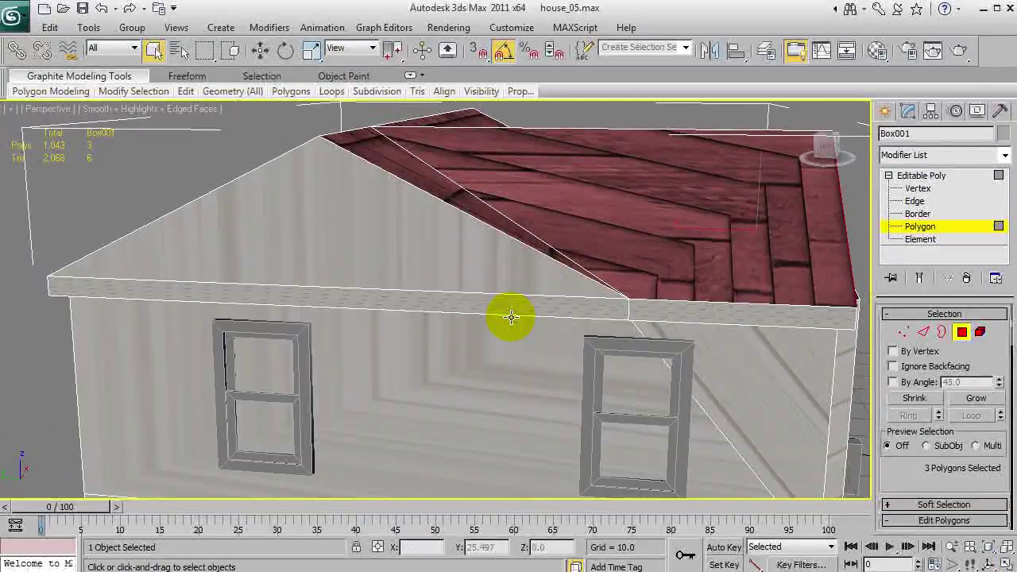
ctrl+click(644, 316)
alt+middle_drag(643, 316, 642, 295)
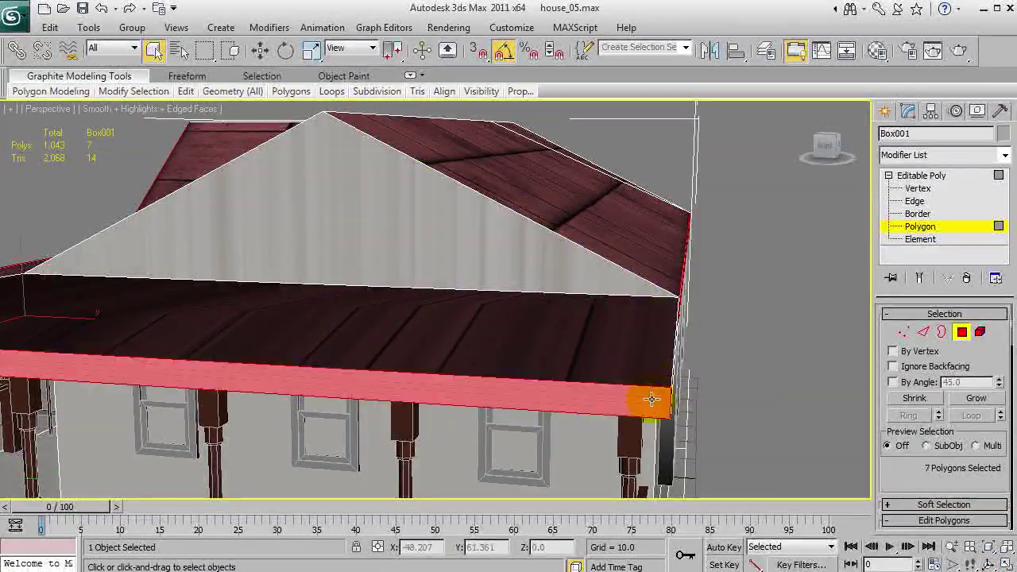
alt+middle_drag(652, 398, 400, 258)
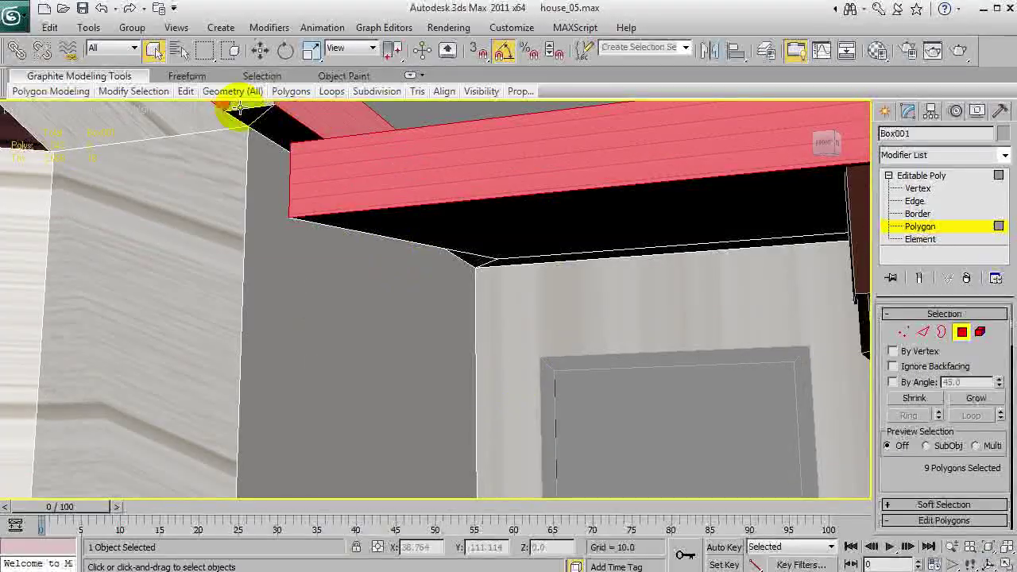
alt+middle_drag(289, 144, 530, 267)
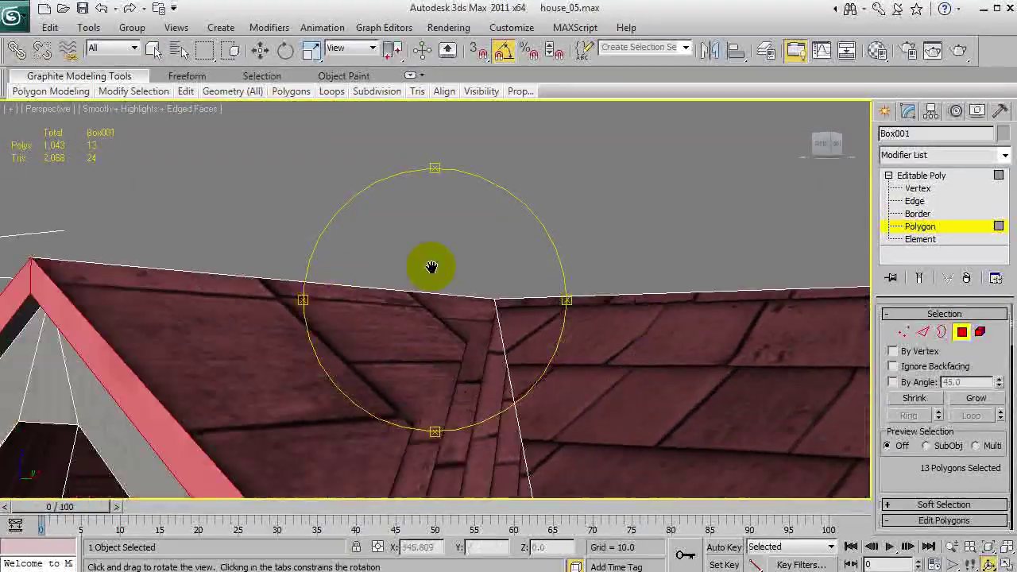
Add the eave end and underside polygons around the front gable and side wall to the selection.
alt+middle_drag(261, 343, 472, 327)
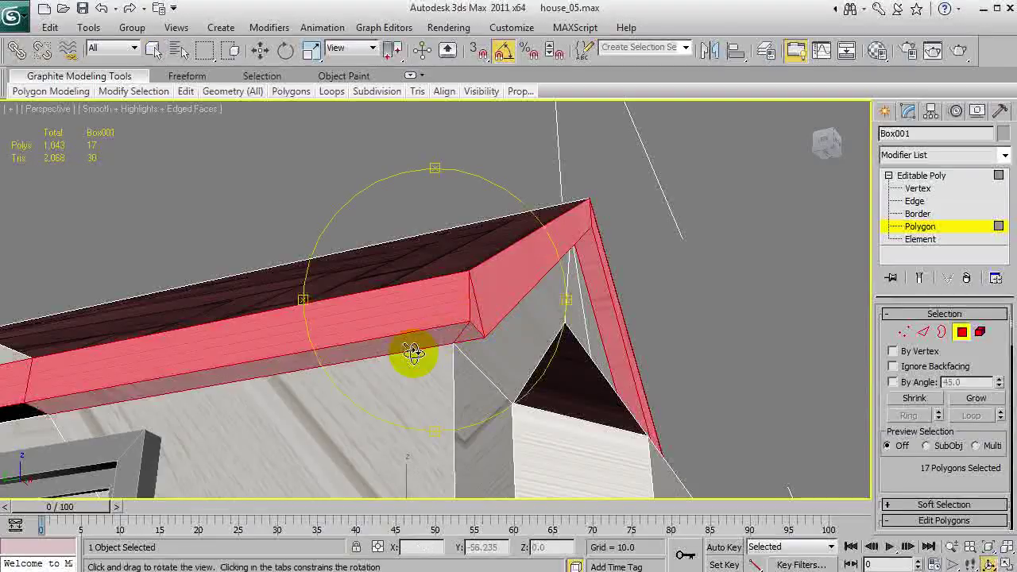
alt+middle_drag(413, 353, 656, 375)
ctrl+click(507, 361)
scroll(363, 277, down, 3)
scroll(366, 275, up, 1)
alt+middle_drag(365, 275, 360, 277)
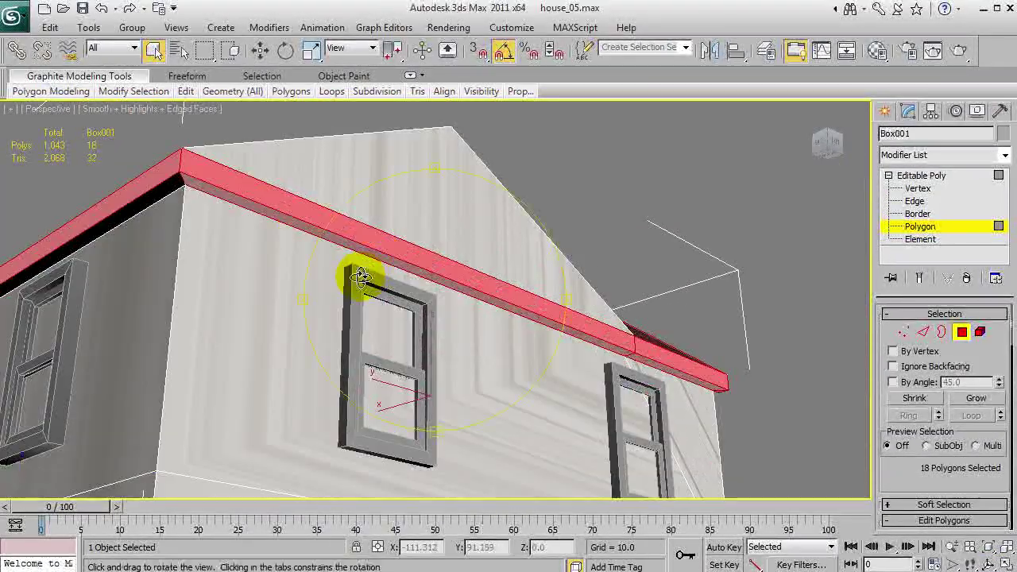
Add the last eave polygon to the selection, assign the wood material to all selected trim polygons, and deselect the house.
ctrl+click(154, 205)
alt+middle_drag(291, 275, 671, 326)
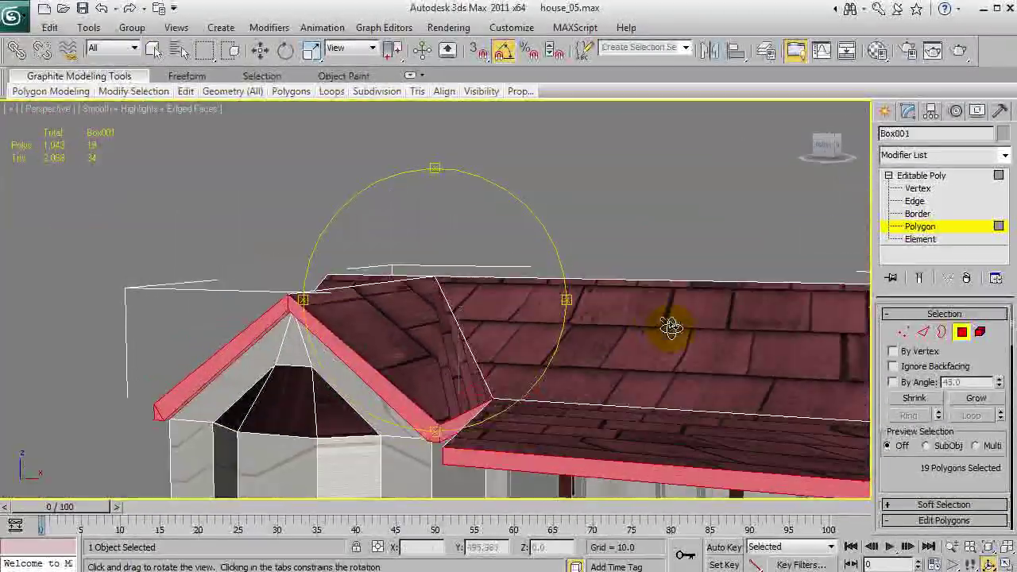
scroll(595, 348, down, 3)
alt+middle_drag(527, 347, 595, 374)
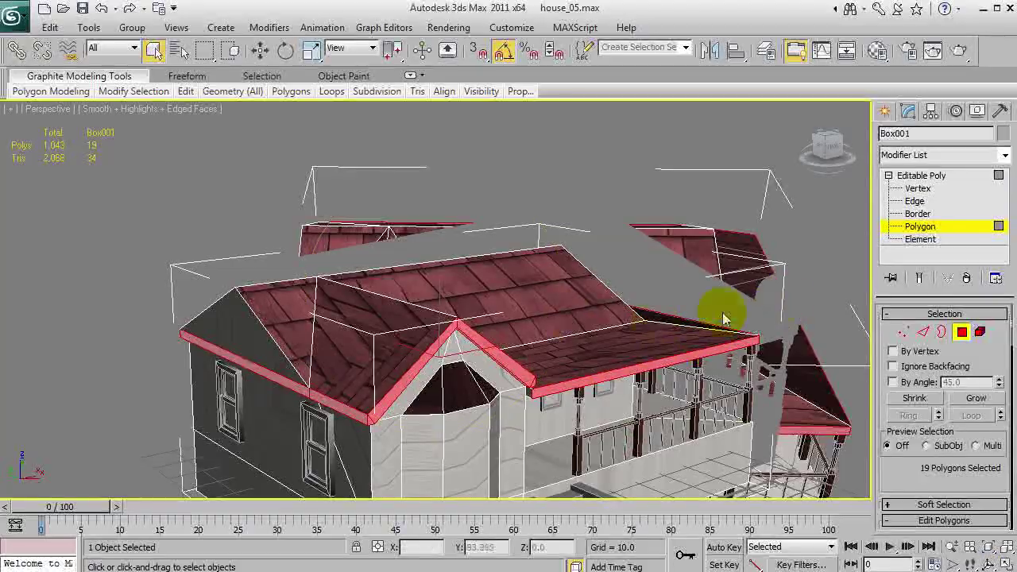
key(m)
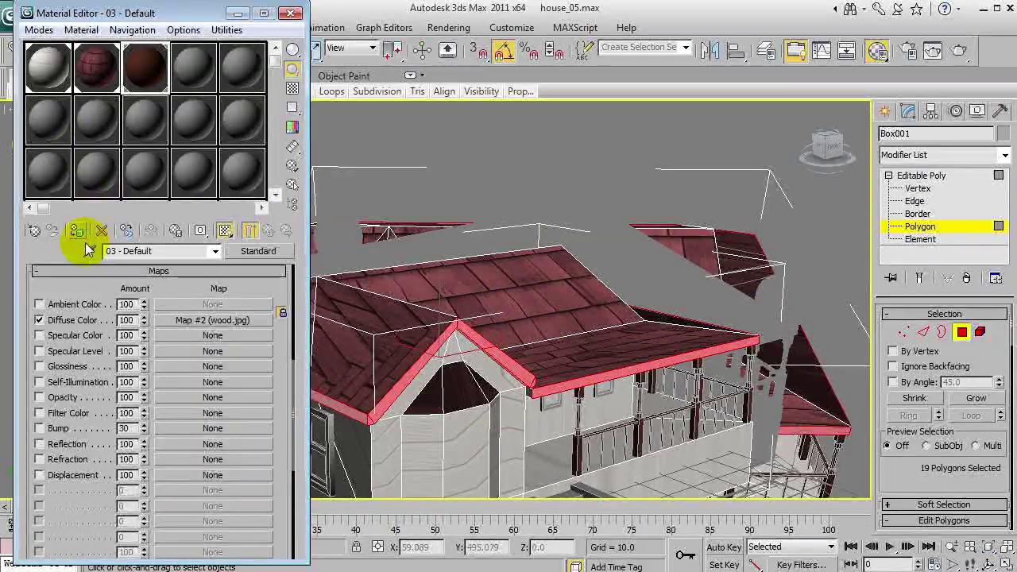
click(77, 230)
click(291, 14)
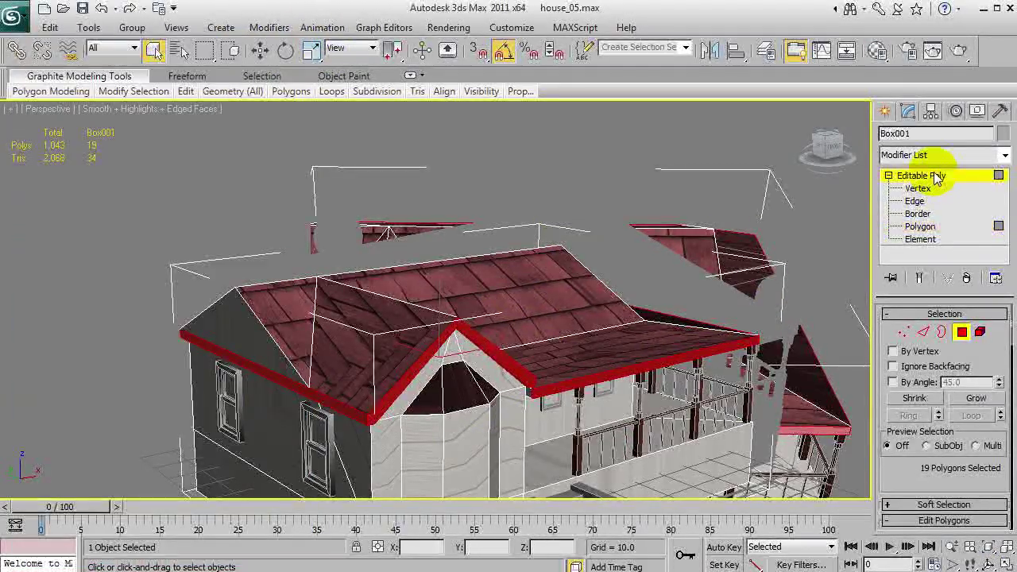
click(668, 259)
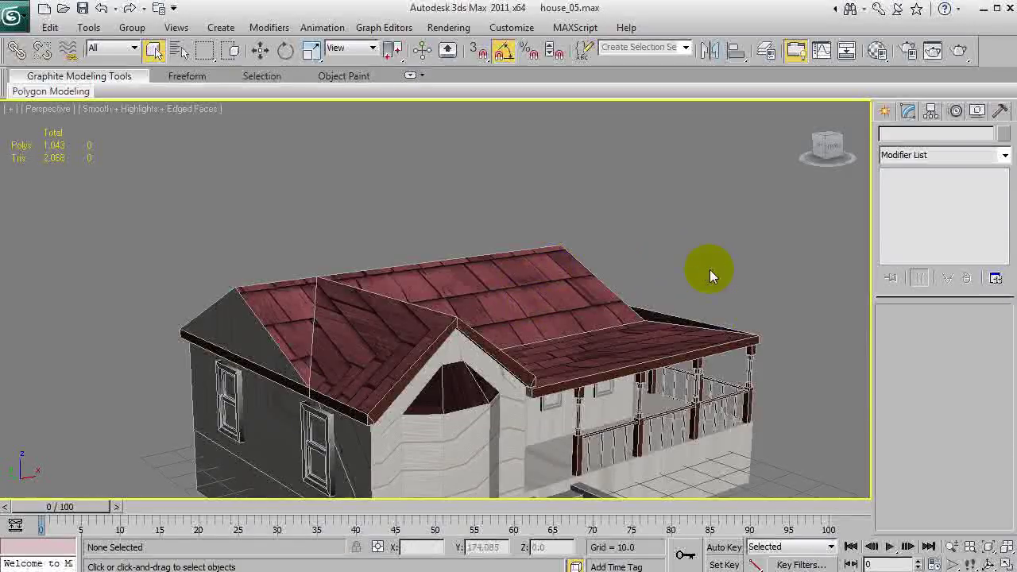
Select the front porch roof polygon and the main front roof slope on the house body.
click(547, 305)
click(920, 226)
click(585, 347)
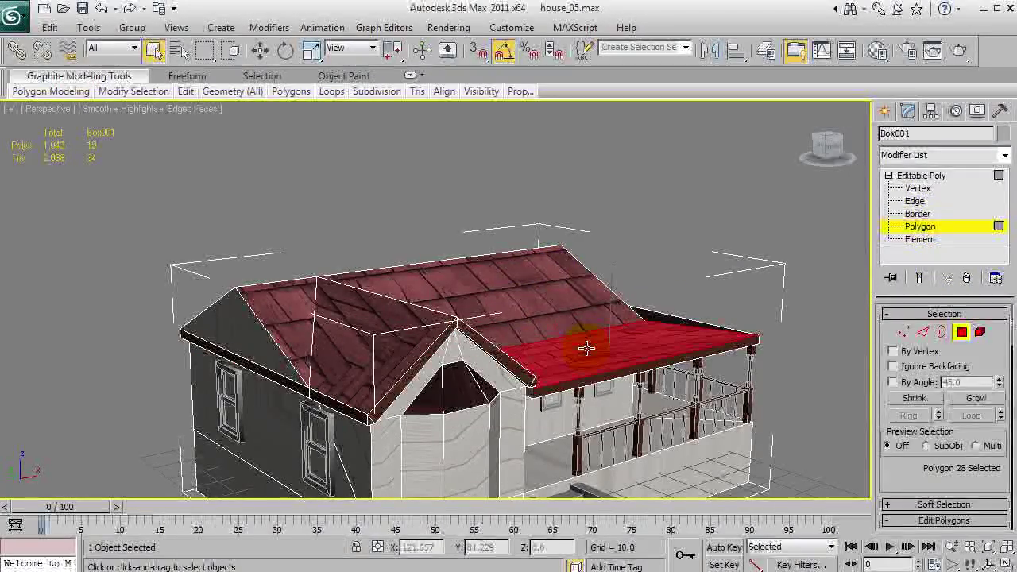
ctrl+click(529, 318)
middle_drag(551, 317, 445, 280)
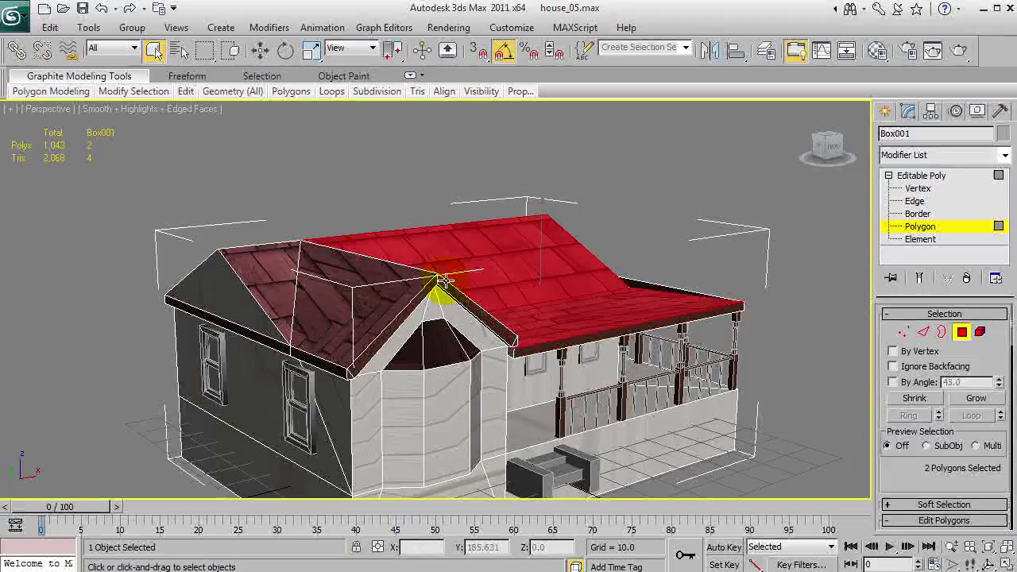
Add the remaining roof slopes, the side porch roof and the bay window's small roof polygons to the selection.
ctrl+click(294, 300)
alt+middle_drag(294, 300, 472, 342)
ctrl+click(517, 379)
ctrl+click(251, 259)
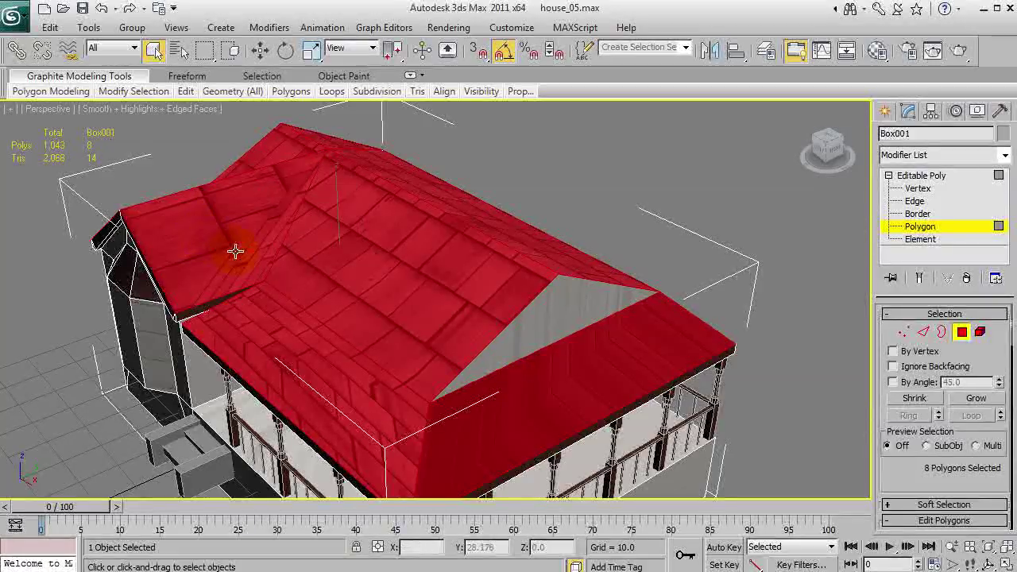
alt+middle_drag(236, 250, 405, 336)
ctrl+click(336, 435)
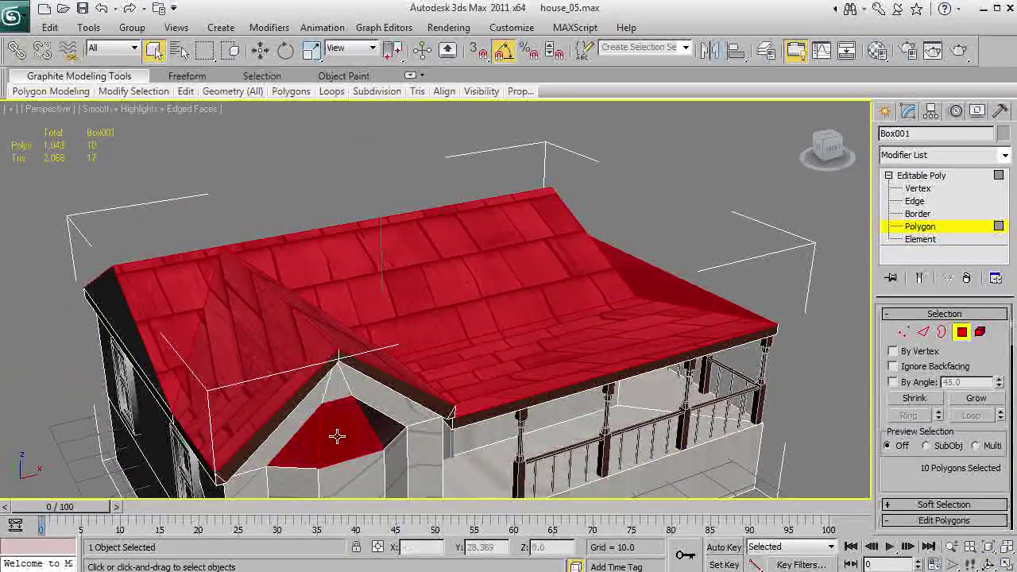
Apply a UVW Map modifier to the selected roof polygons.
click(930, 156)
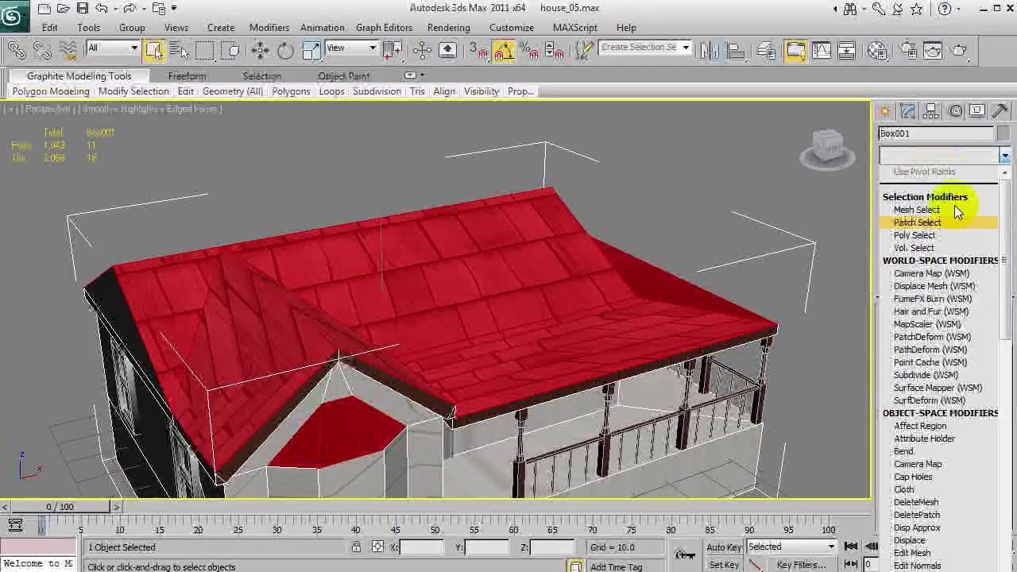
drag(1005, 179, 989, 509)
scroll(985, 508, down, 3)
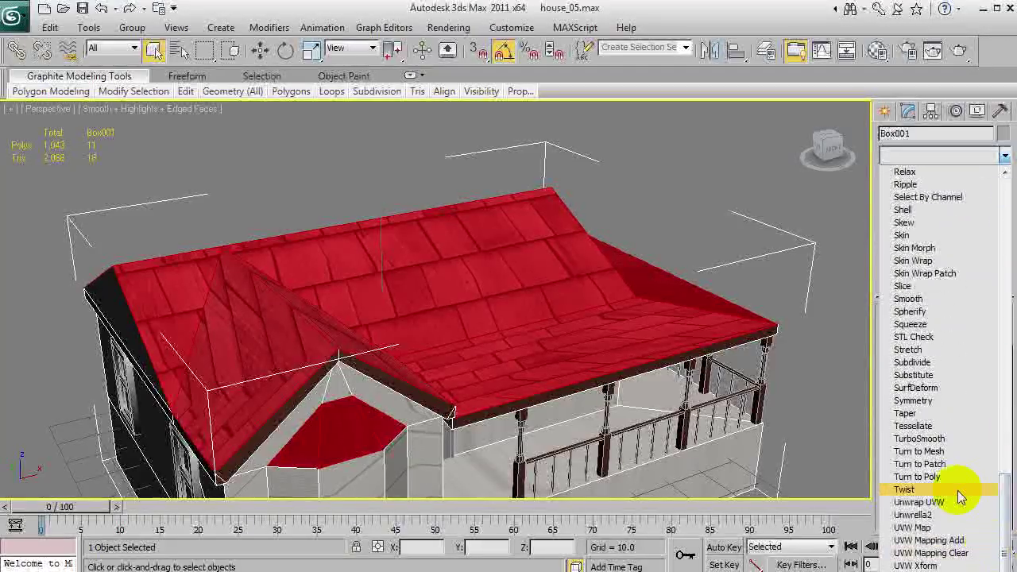
click(921, 529)
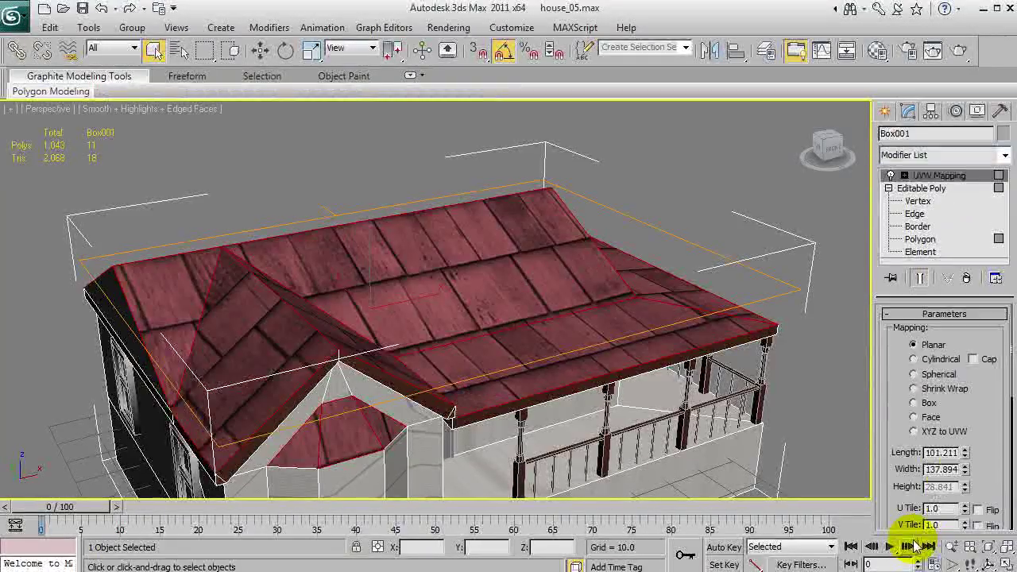
alt+middle_drag(652, 307, 516, 342)
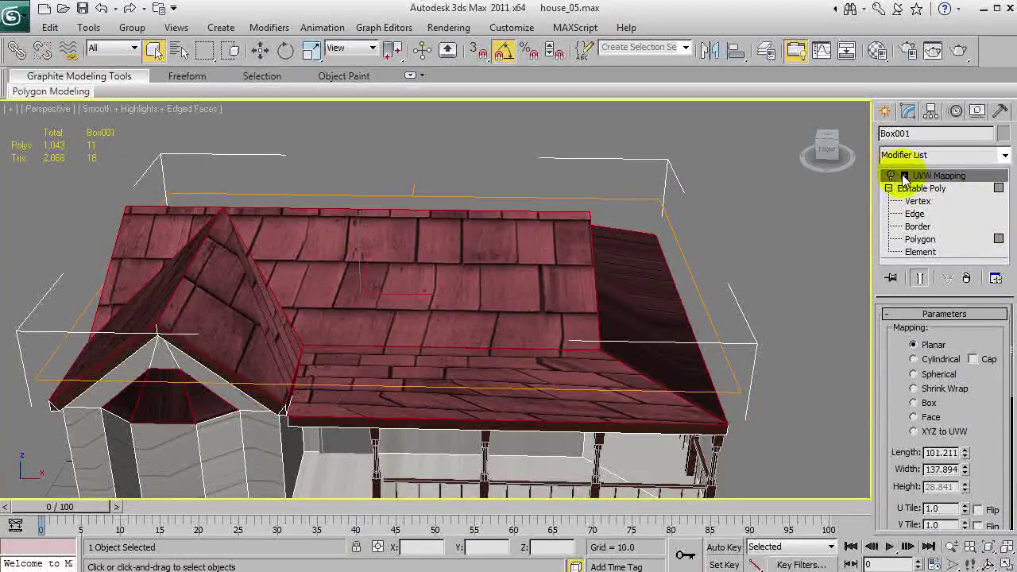
Set the roof mapping to Box and scale its gizmo down uniformly so the shingles repeat at a much smaller size.
click(904, 175)
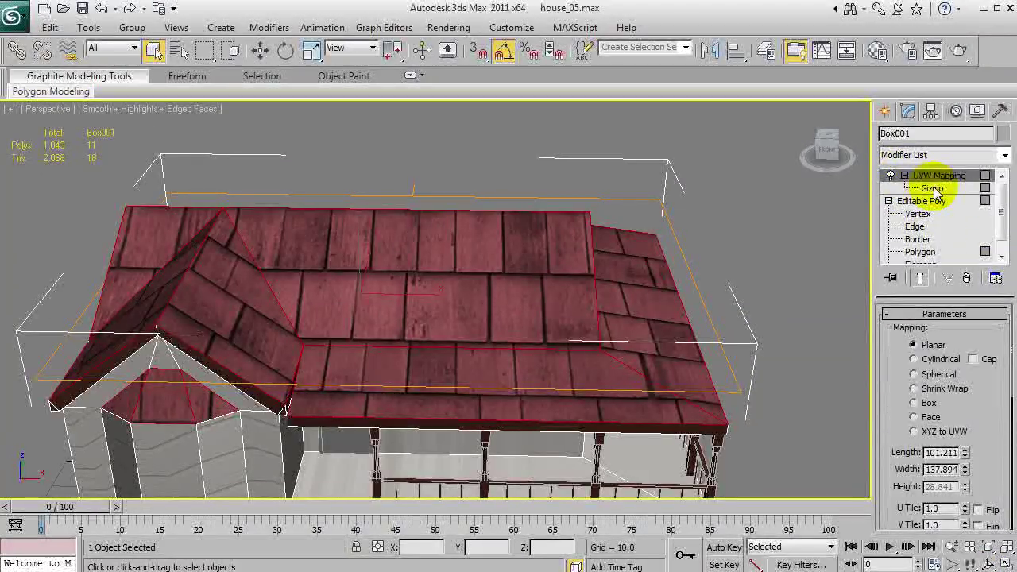
click(931, 188)
key(F2)
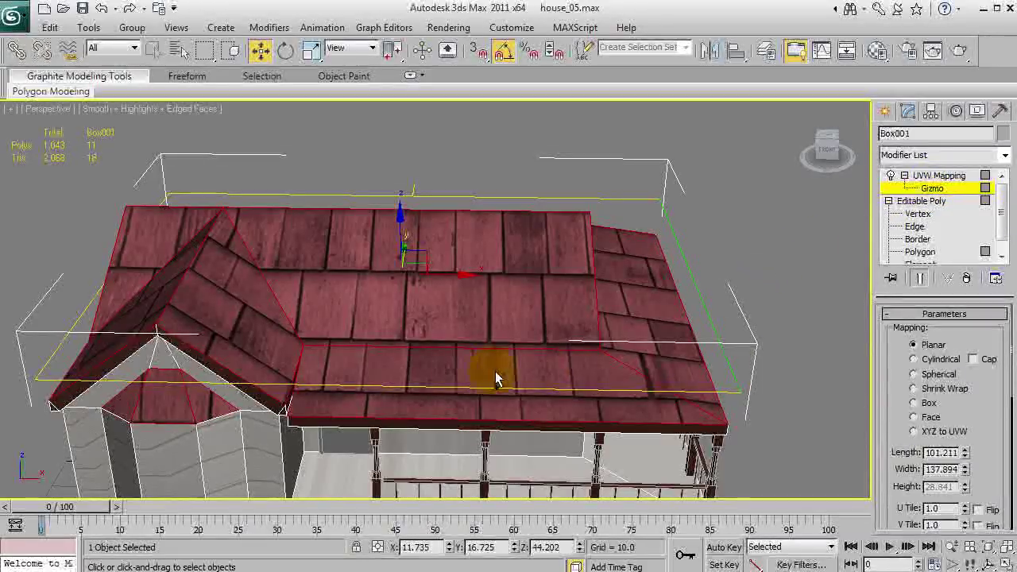
alt+middle_drag(496, 379, 862, 405)
click(914, 403)
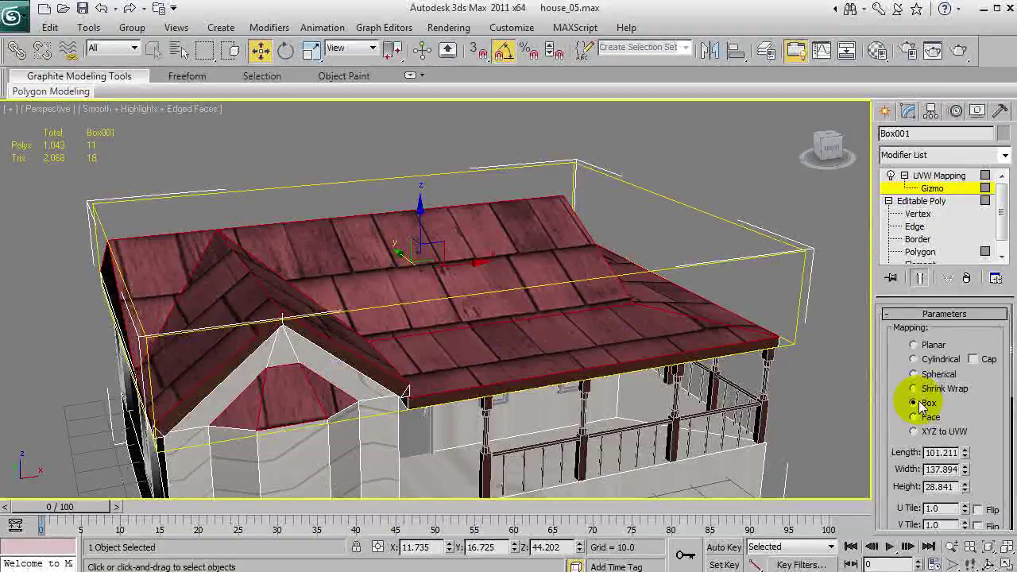
drag(412, 252, 386, 568)
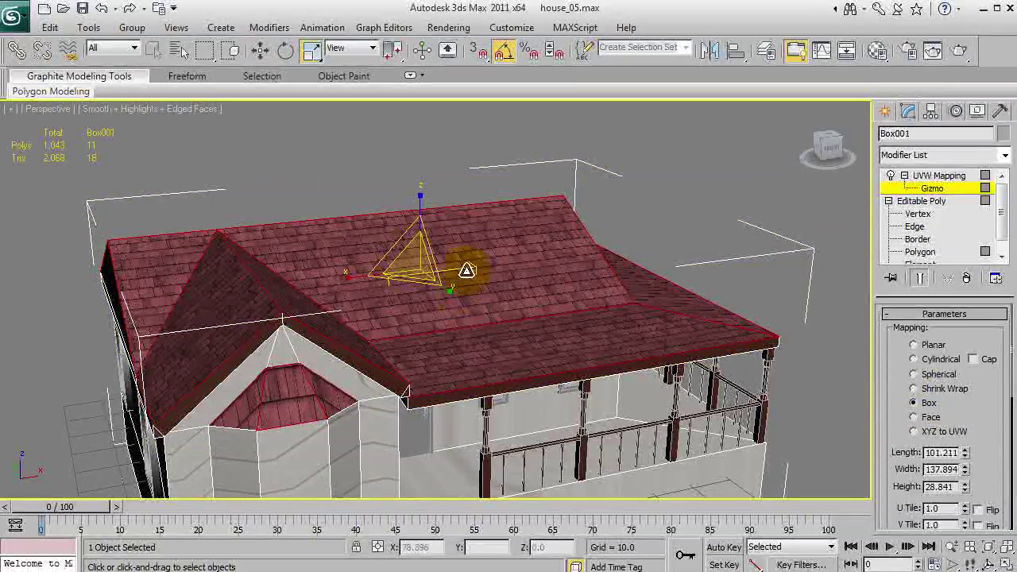
Check the shingles around the roof, then collapse the house body's UVW mapping into the Editable Poly and deselect it.
alt+middle_drag(466, 271, 382, 313)
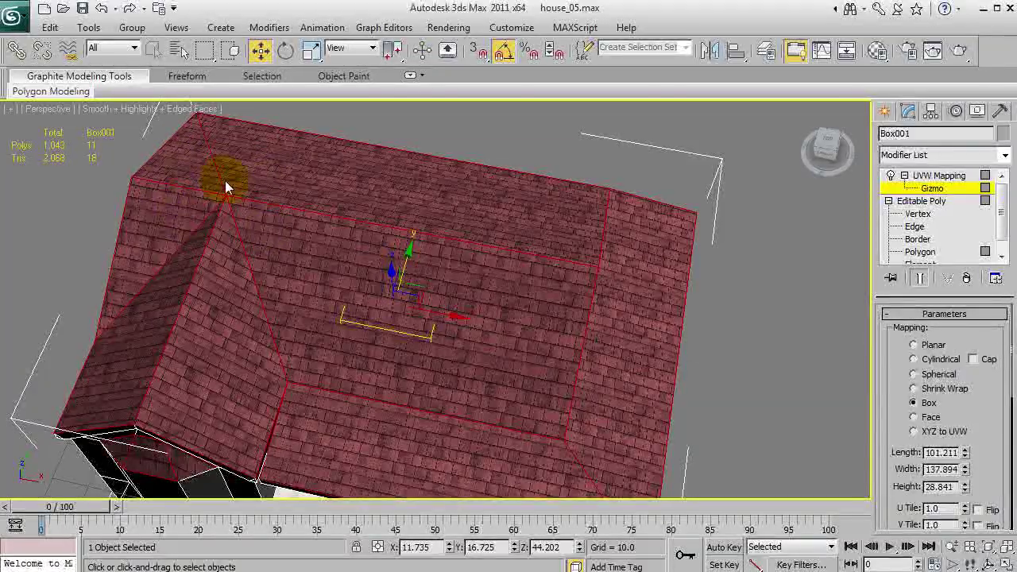
alt+middle_drag(469, 294, 594, 239)
alt+middle_drag(449, 381, 189, 317)
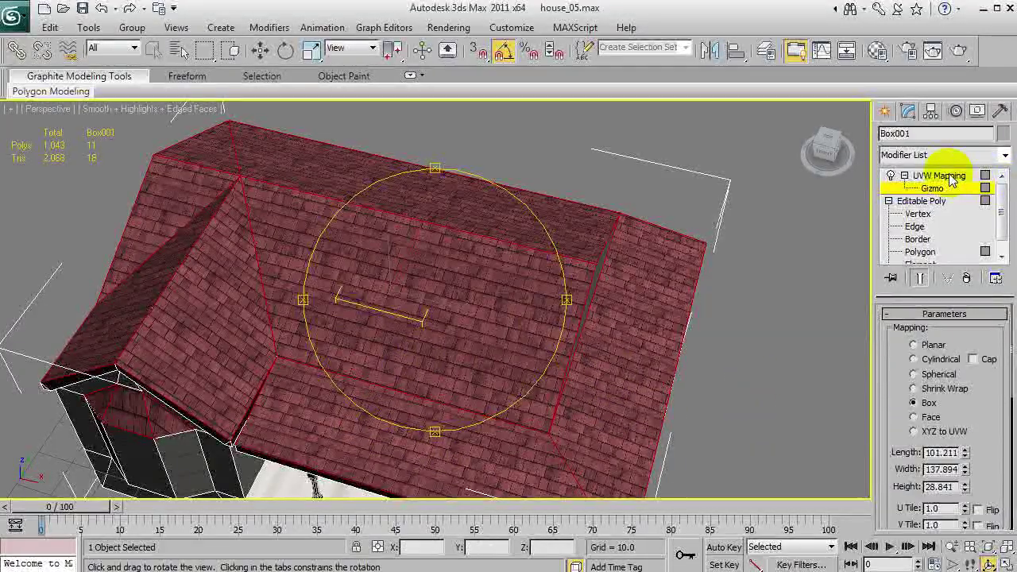
click(970, 320)
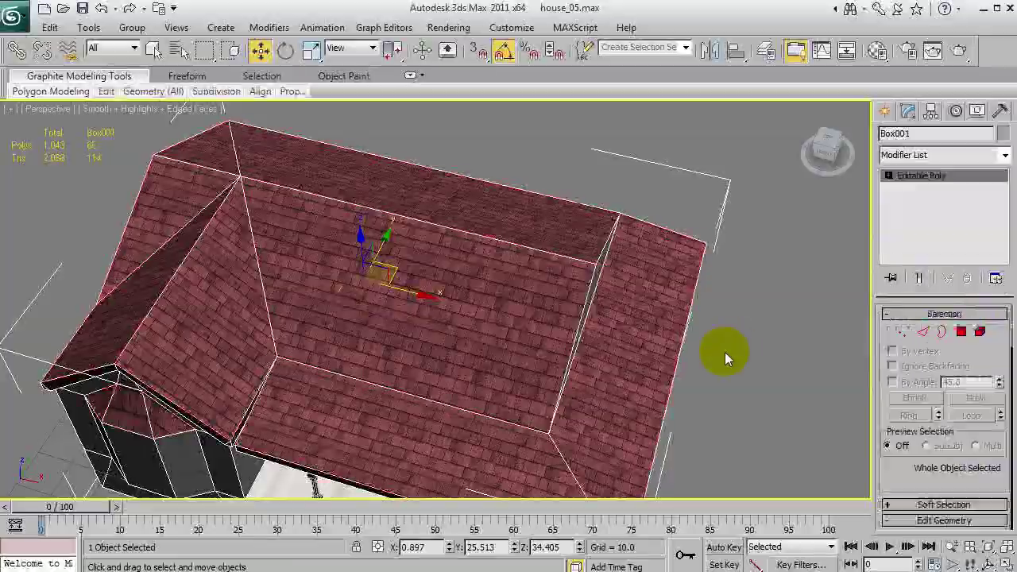
click(740, 362)
Select the two front gable roof slopes and the side porch roof polygon, and apply a UVW Map modifier to them.
click(506, 276)
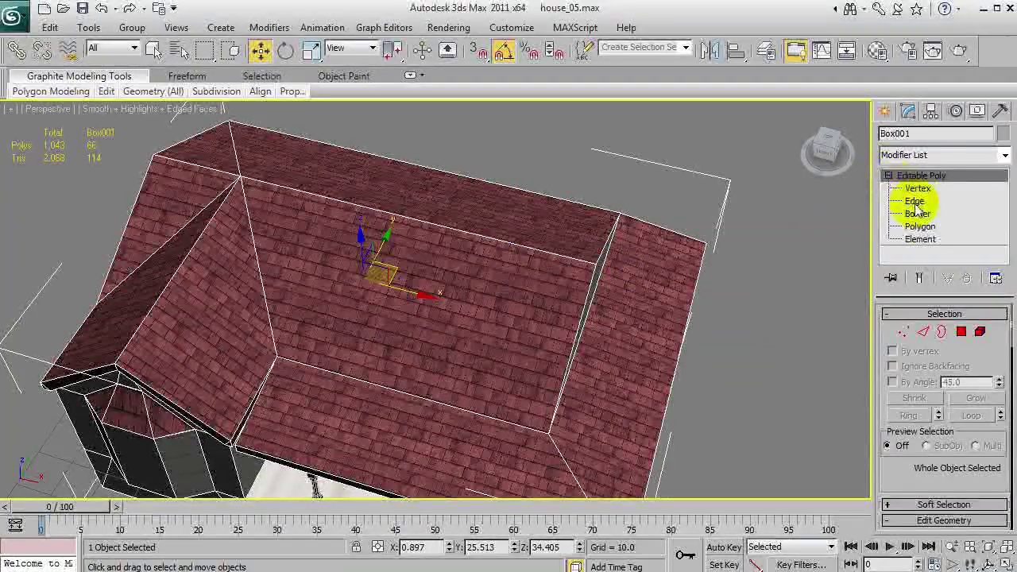
alt+middle_drag(717, 379, 642, 330)
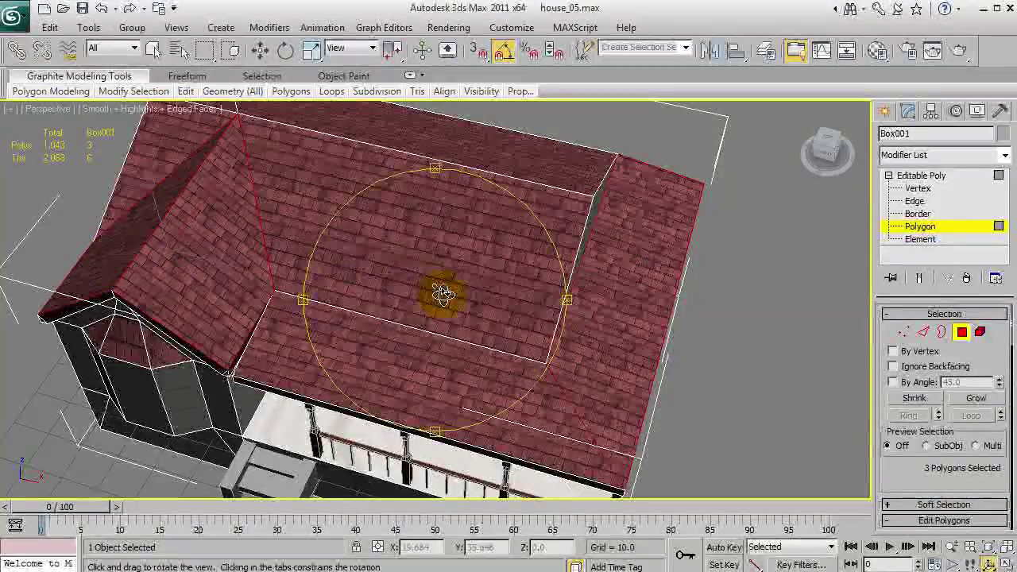
drag(442, 294, 979, 293)
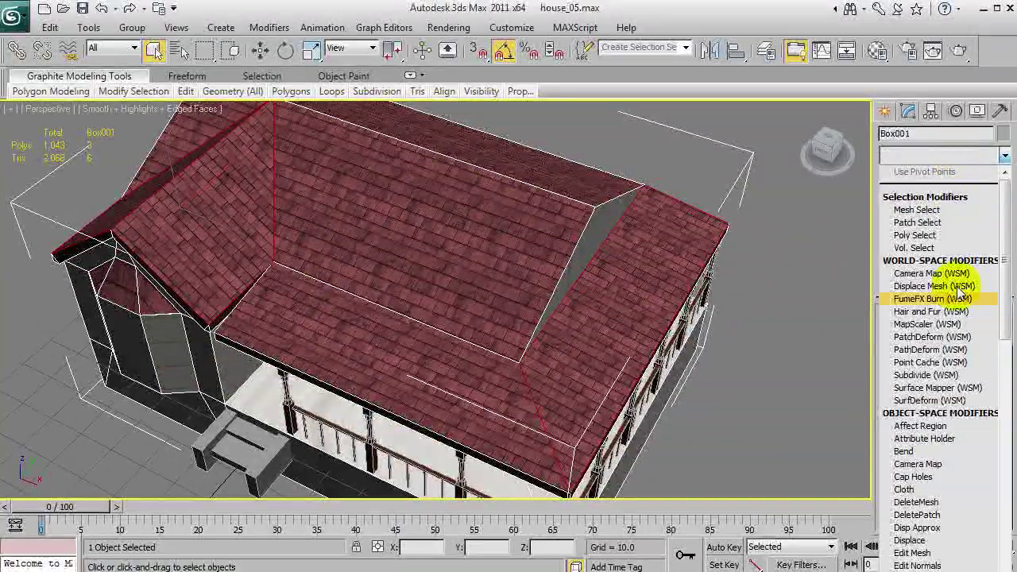
key(u)
key(u)
key(Return)
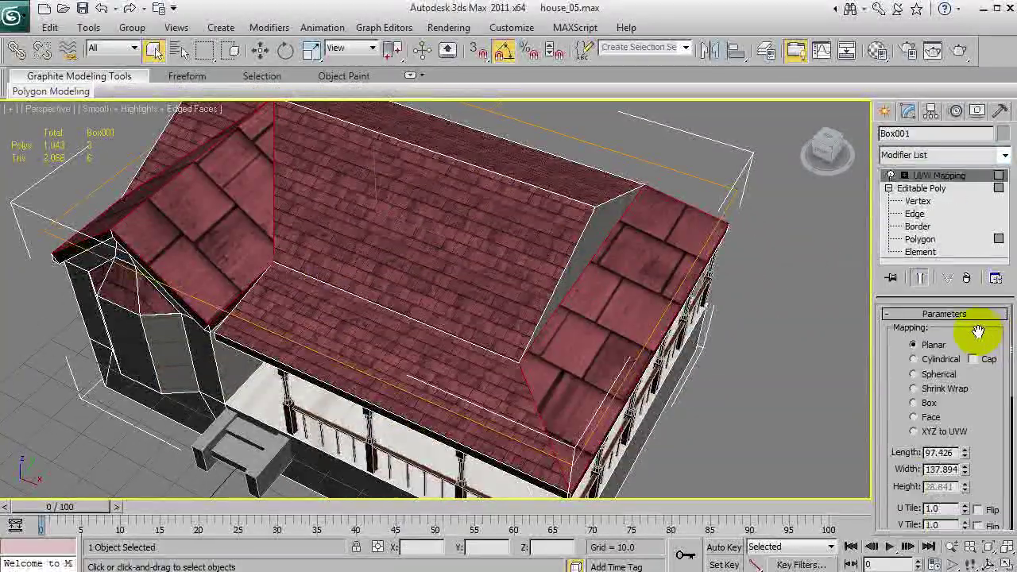
Set the new mapping to Box, scale its gizmo down to match the neighbouring shingles, and rotate it about the vertical axis.
click(926, 403)
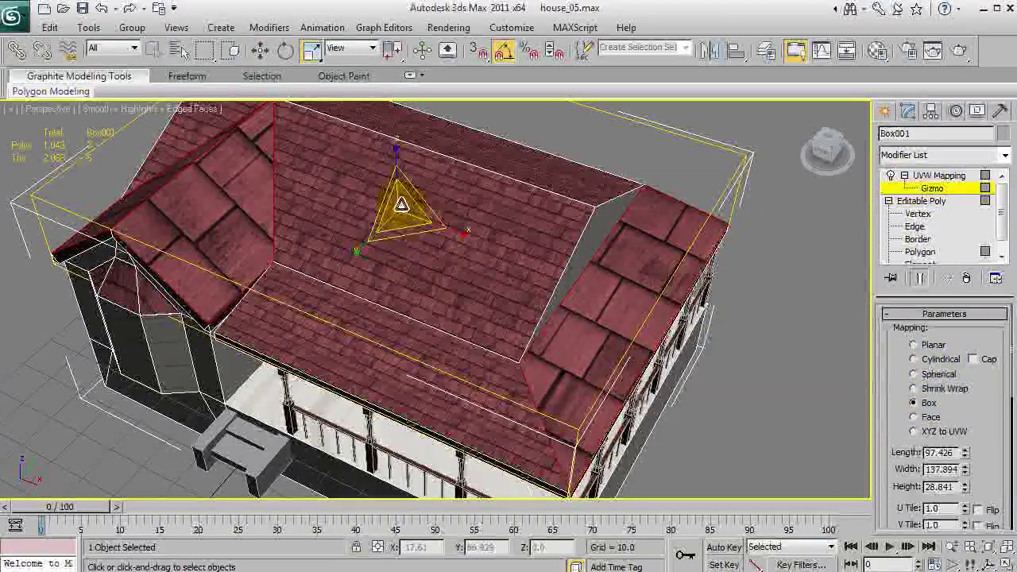
drag(402, 205, 395, 467)
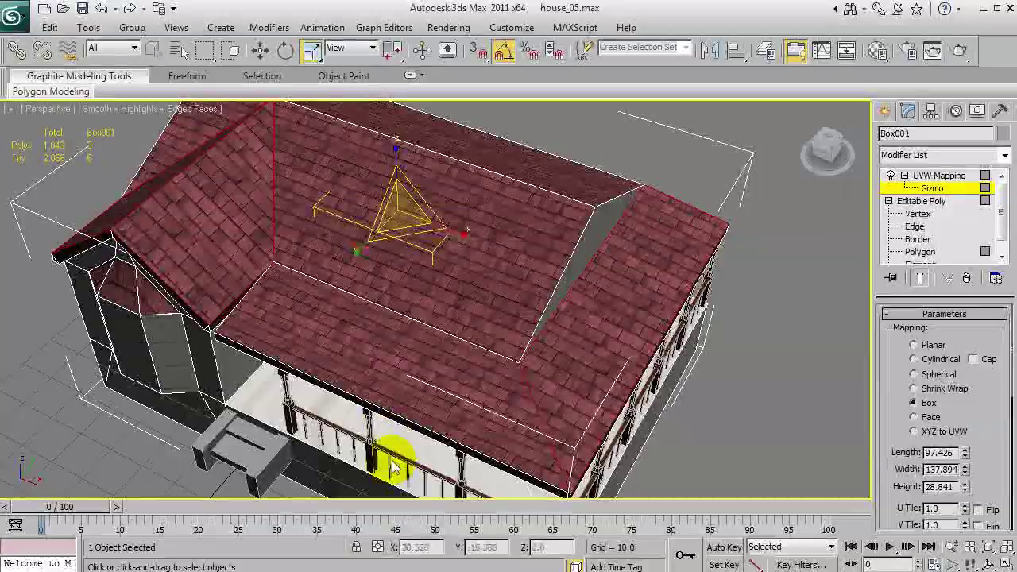
drag(378, 248, 449, 259)
key(r)
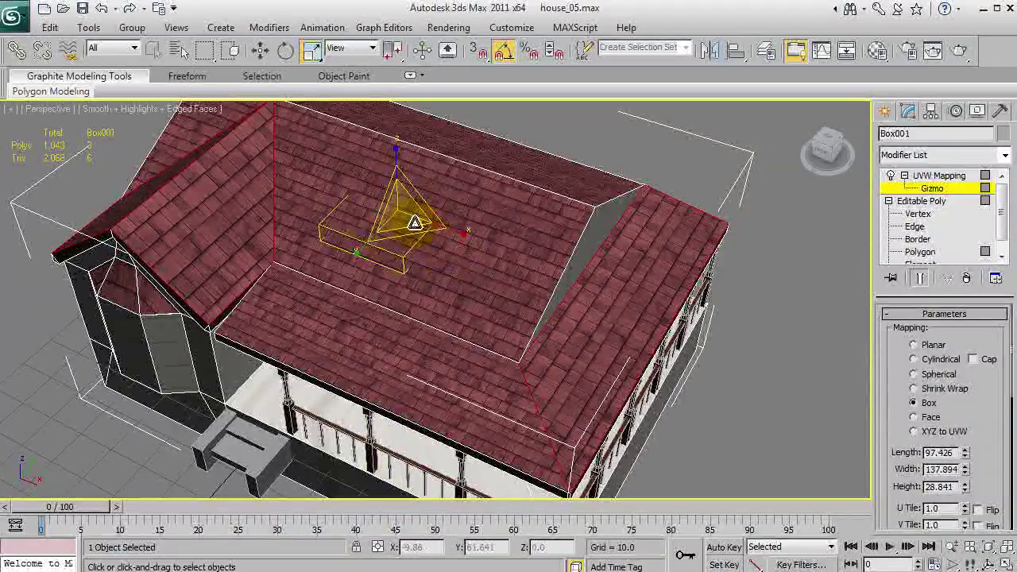
drag(403, 215, 398, 350)
Examine how the shingle rows line up along the valley between the front gable roof and the main roof.
middle_drag(356, 225, 229, 305)
scroll(587, 296, up, 5)
scroll(508, 274, down, 3)
alt+middle_drag(539, 295, 675, 275)
key(w)
drag(579, 200, 355, 300)
scroll(539, 303, up, 4)
scroll(540, 278, down, 4)
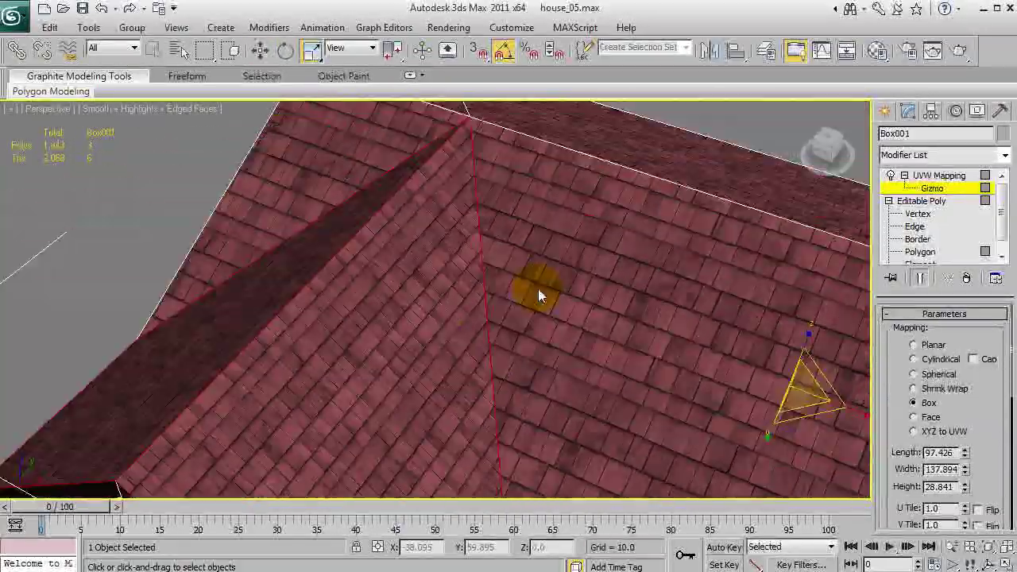
scroll(524, 306, up, 5)
key(w)
middle_drag(500, 336, 430, 161)
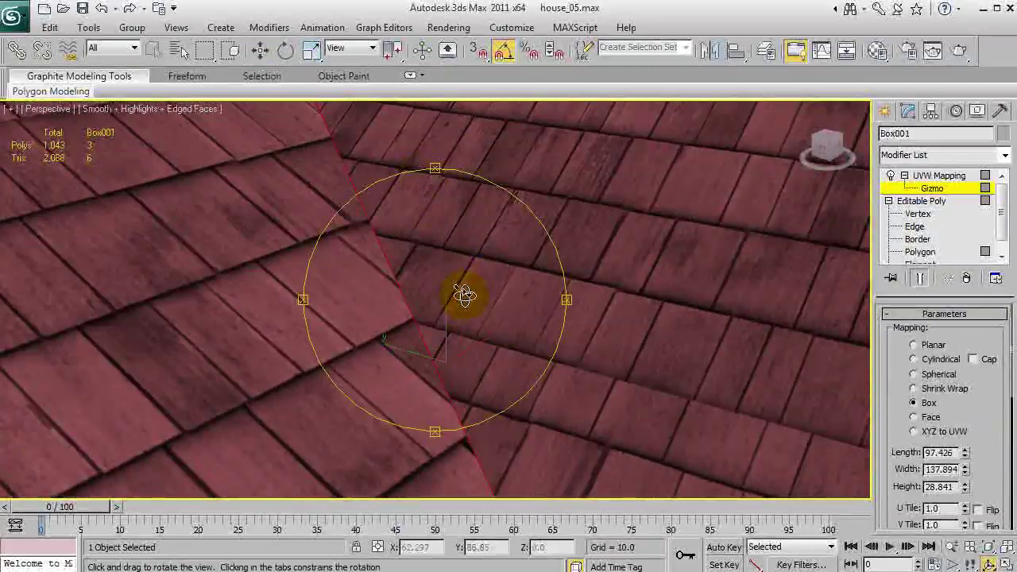
alt+middle_drag(460, 295, 448, 273)
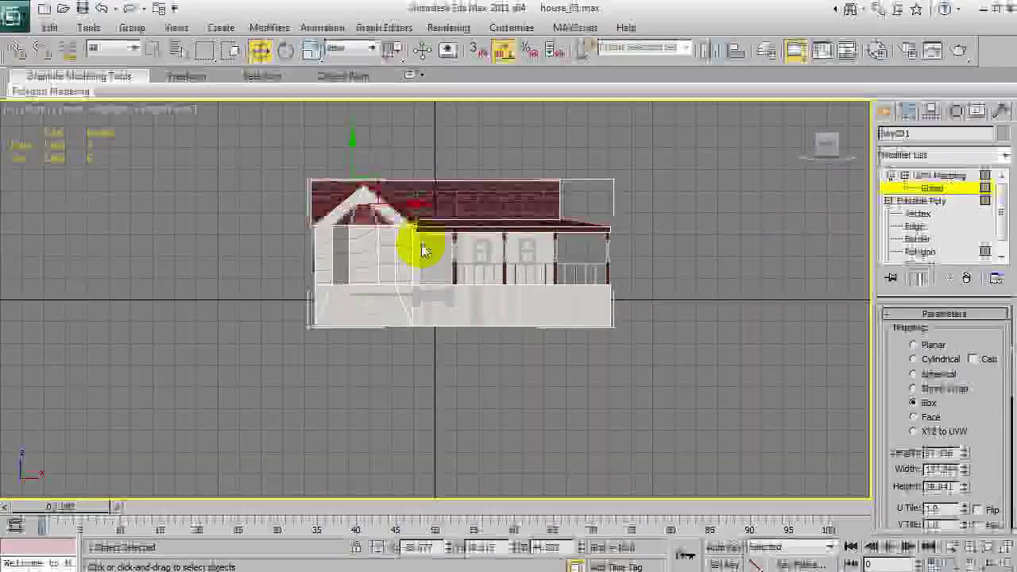
Move the mapping gizmo in the Front view to about X -45, Z 49, and return to the Perspective view.
scroll(421, 182, up, 8)
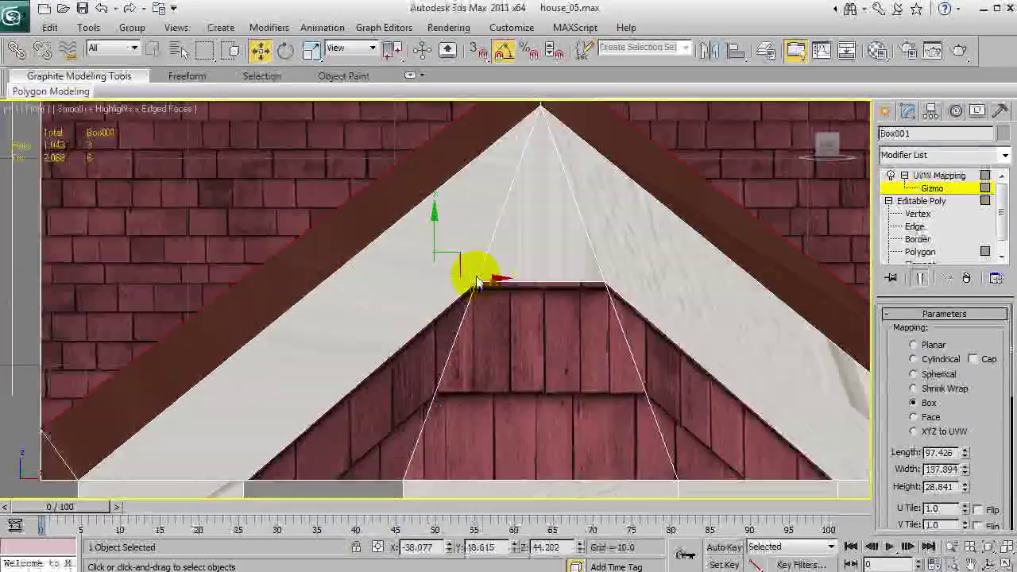
scroll(477, 282, down, 5)
drag(481, 278, 351, 283)
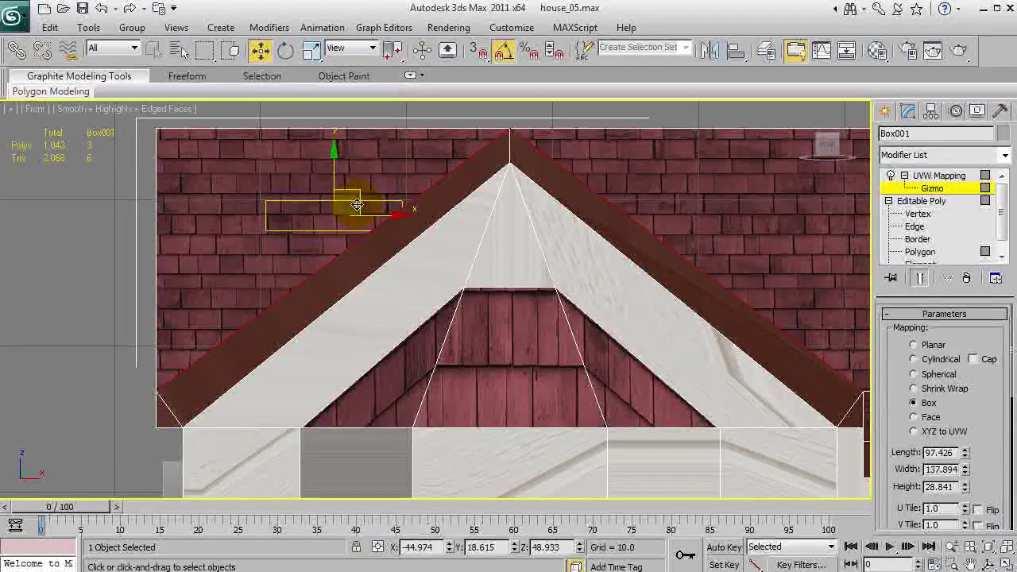
key(p)
key(ctrl+r)
drag(397, 306, 456, 323)
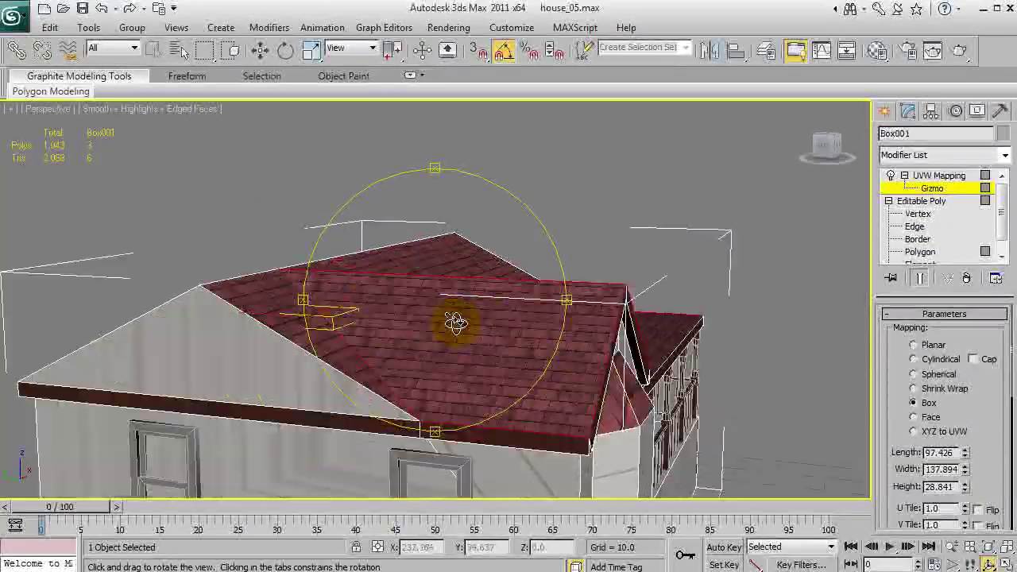
Fine-tune the uniform scale of the front gable mapping gizmo, ending with about 103%, to match the main roof's shingle rows.
scroll(456, 323, up, 4)
middle_drag(342, 320, 395, 318)
drag(394, 317, 410, 321)
middle_drag(410, 320, 397, 340)
alt+middle_drag(290, 356, 287, 343)
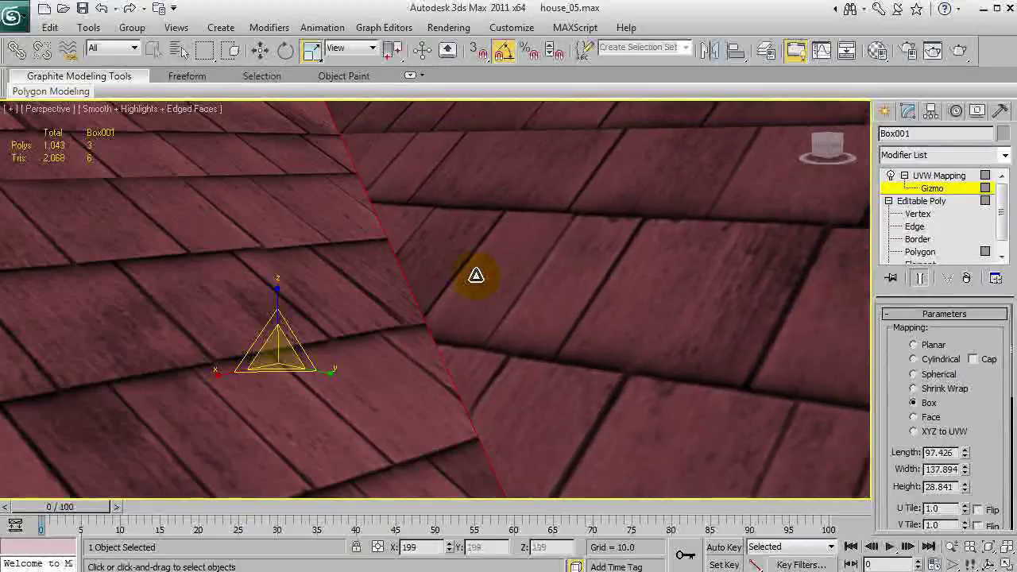
middle_drag(367, 361, 410, 374)
scroll(340, 363, down, 5)
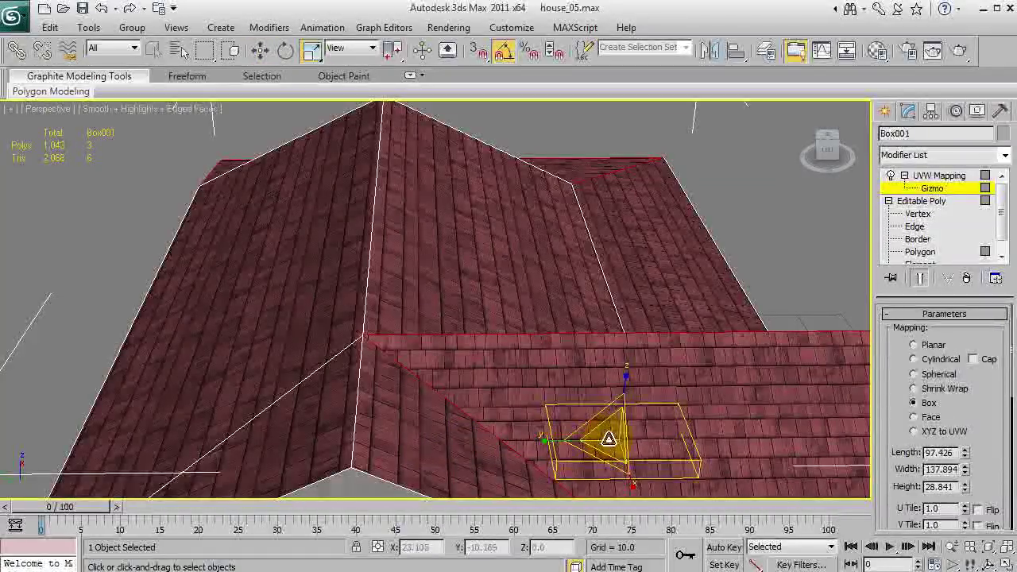
drag(608, 439, 612, 437)
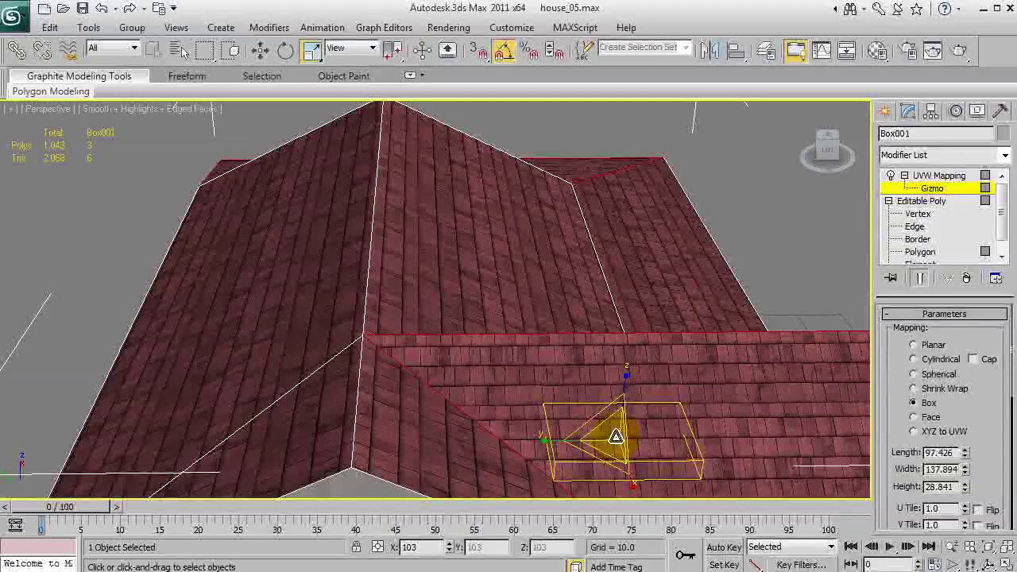
Move the gable mapping gizmo along the X axis to about X -39.6 so its shingle rows meet the main roof's rows.
alt+middle_drag(585, 410, 473, 323)
drag(455, 250, 394, 352)
key(w)
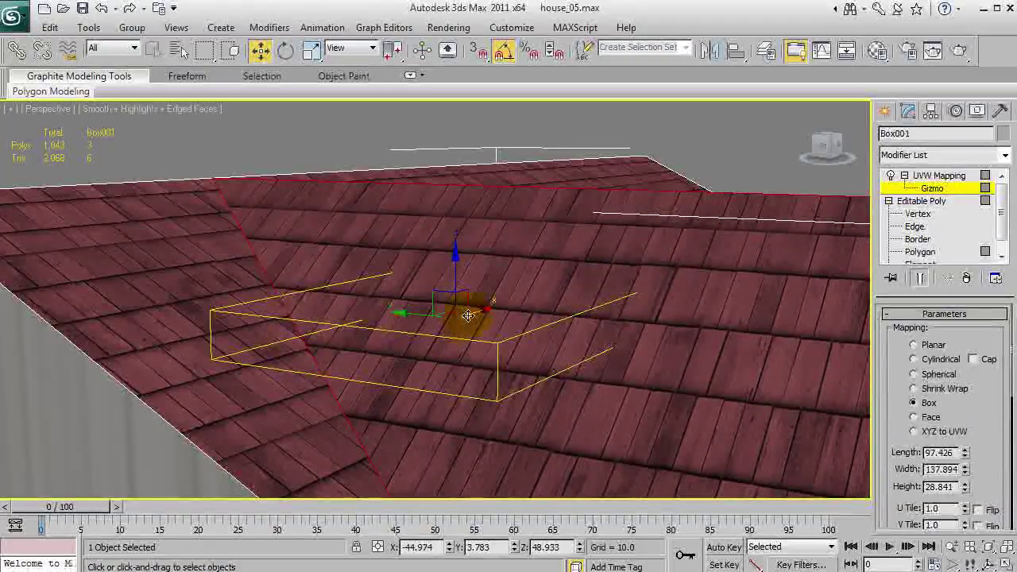
drag(468, 316, 522, 270)
key(ctrl+r)
drag(426, 297, 324, 359)
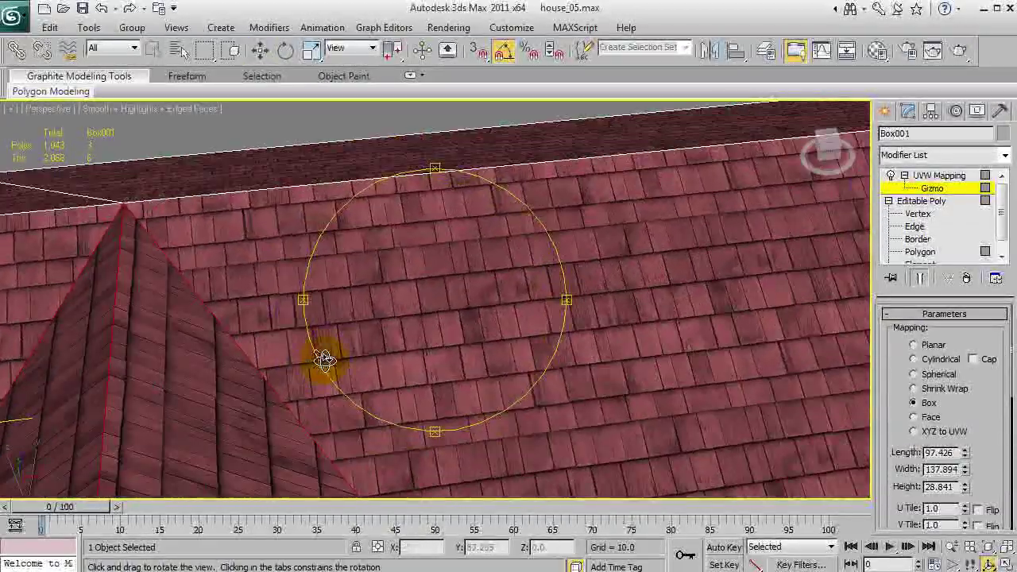
alt+middle_drag(324, 360, 414, 338)
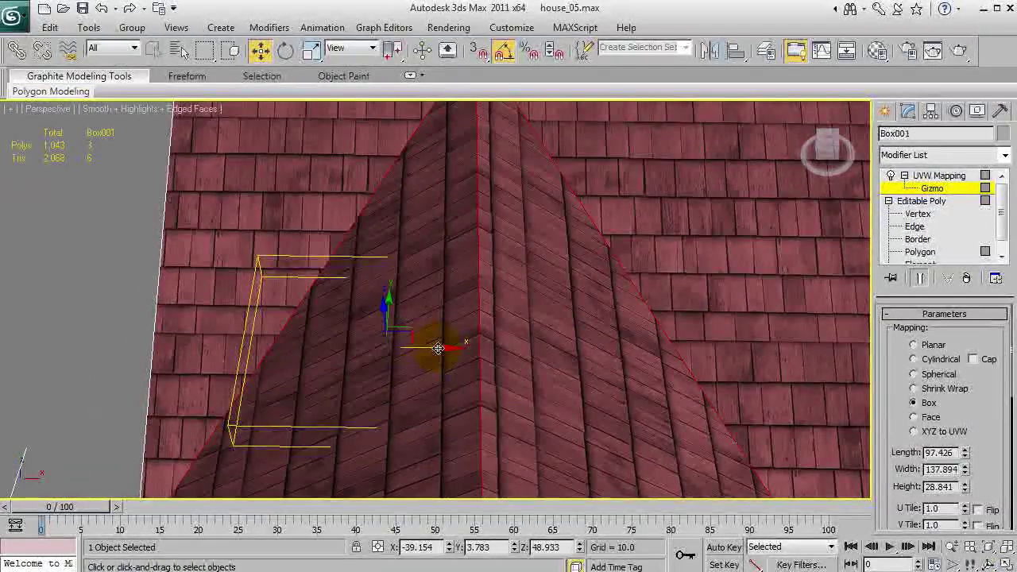
mouse_move(437, 348)
mouse_down()
mouse_move(374, 378)
mouse_move(438, 359)
mouse_up()
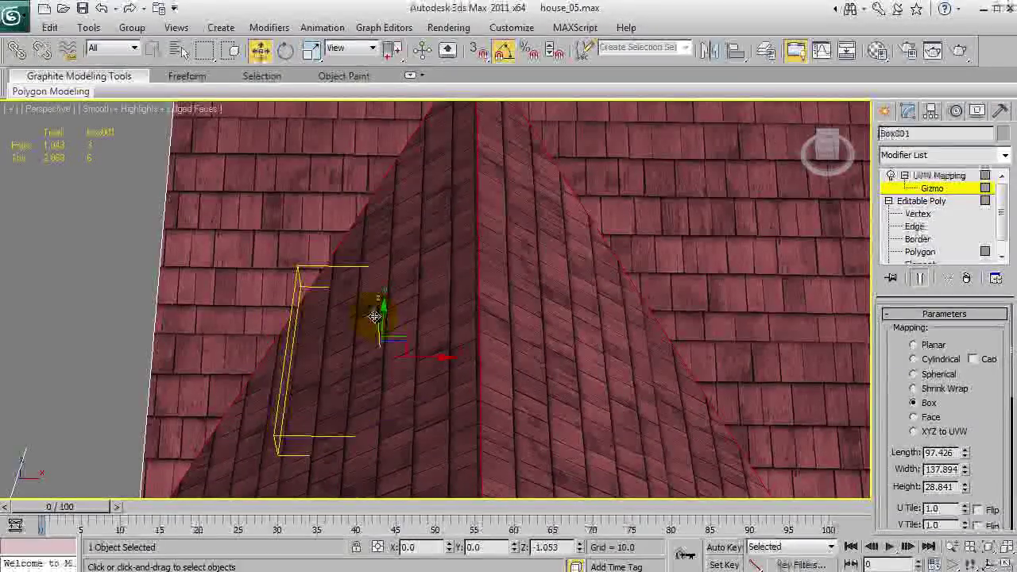
alt+middle_drag(402, 325, 655, 234)
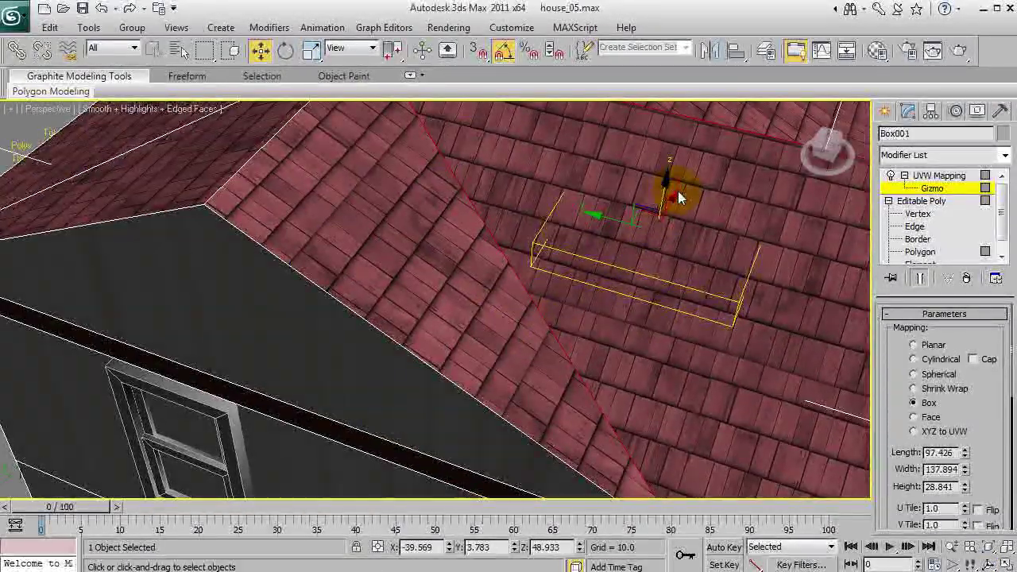
drag(673, 194, 672, 198)
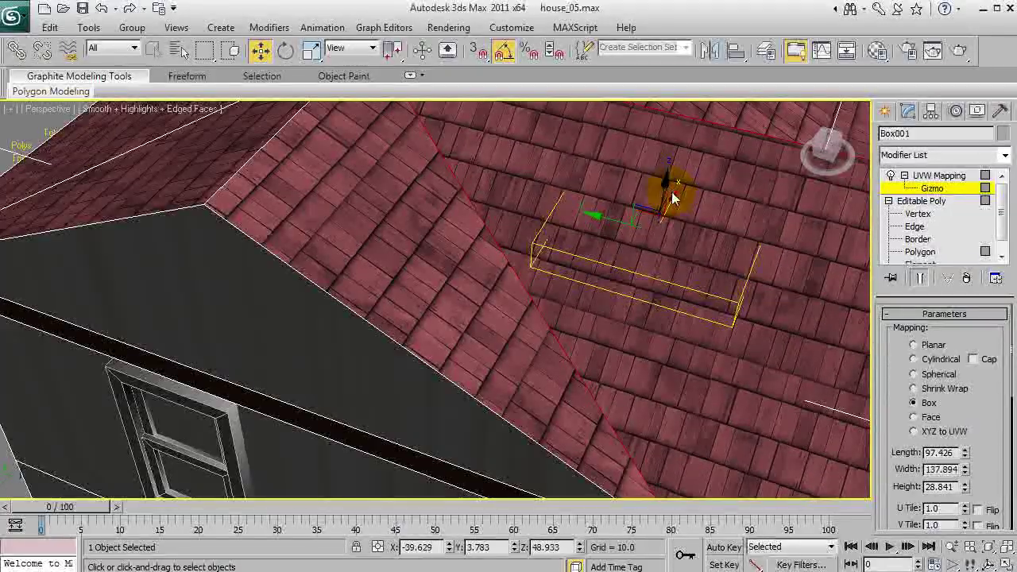
Check the shingles on both sides of the front gable, leave gizmo editing, and deselect the house.
middle_drag(672, 198, 468, 354)
alt+middle_drag(497, 318, 296, 258)
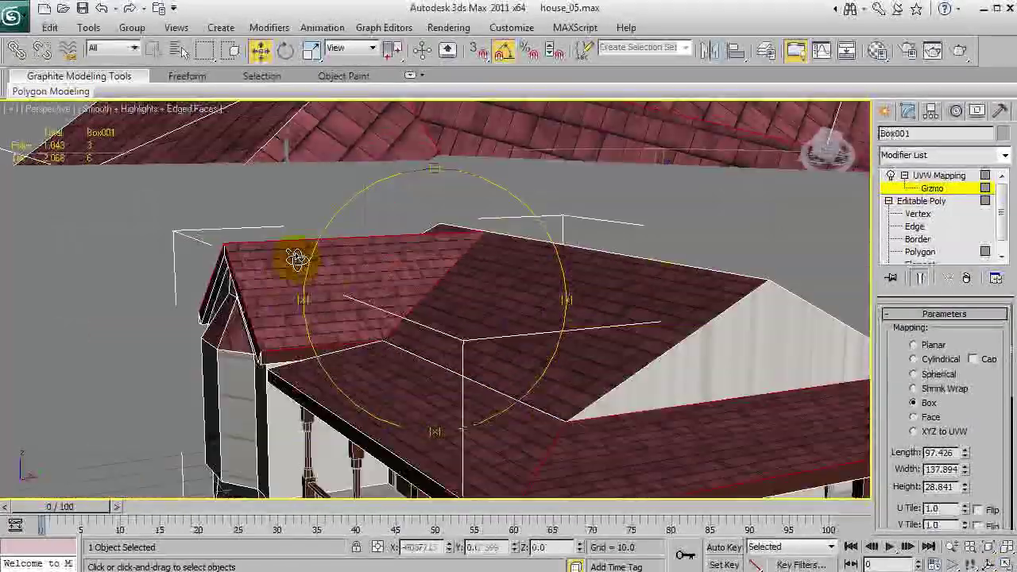
alt+middle_drag(487, 332, 447, 182)
click(960, 177)
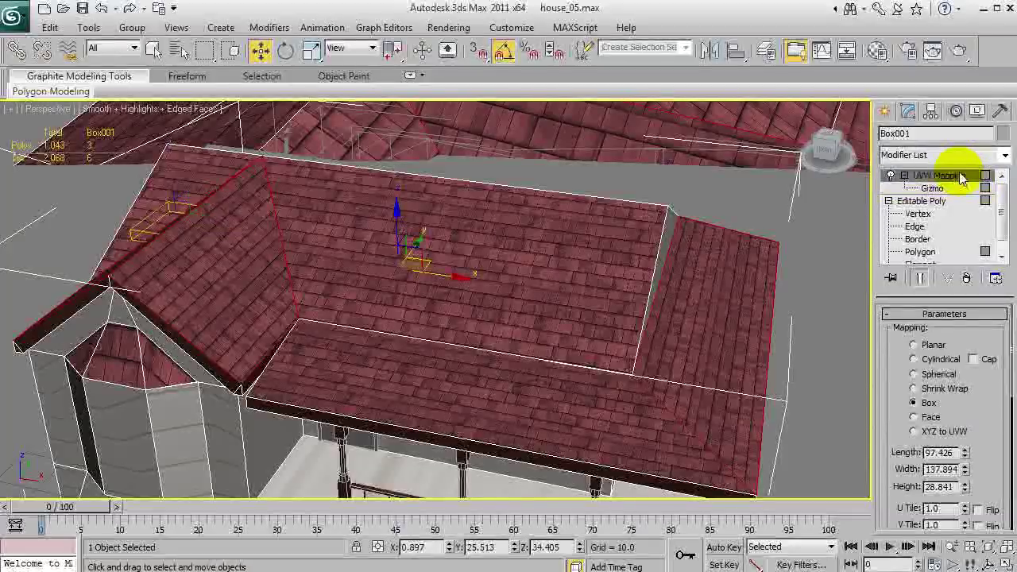
click(812, 337)
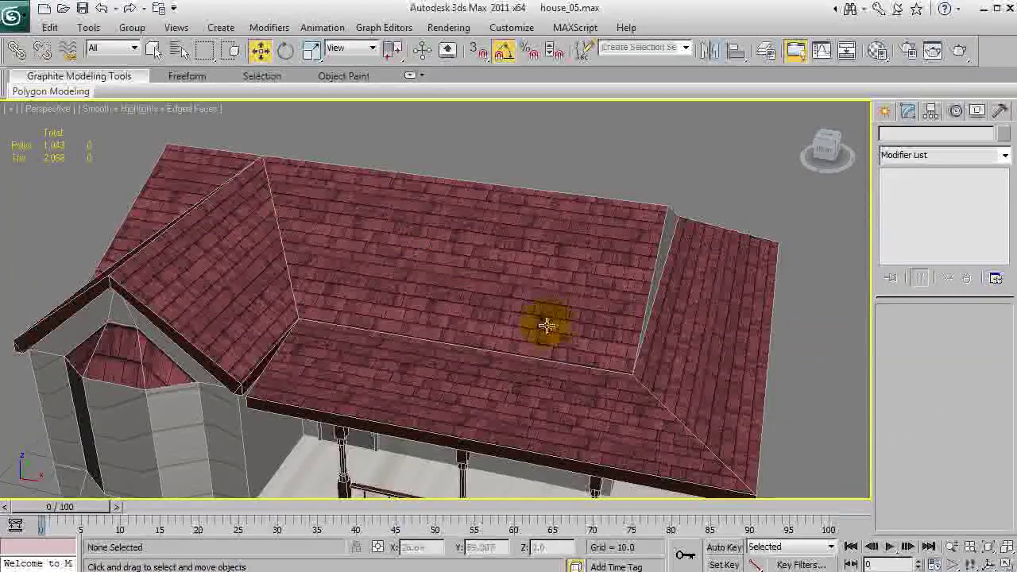
Select the house's front bay, porch wall and foundation polygons, plus the side wall and gable above the porch.
scroll(436, 319, down, 5)
alt+middle_drag(437, 319, 419, 296)
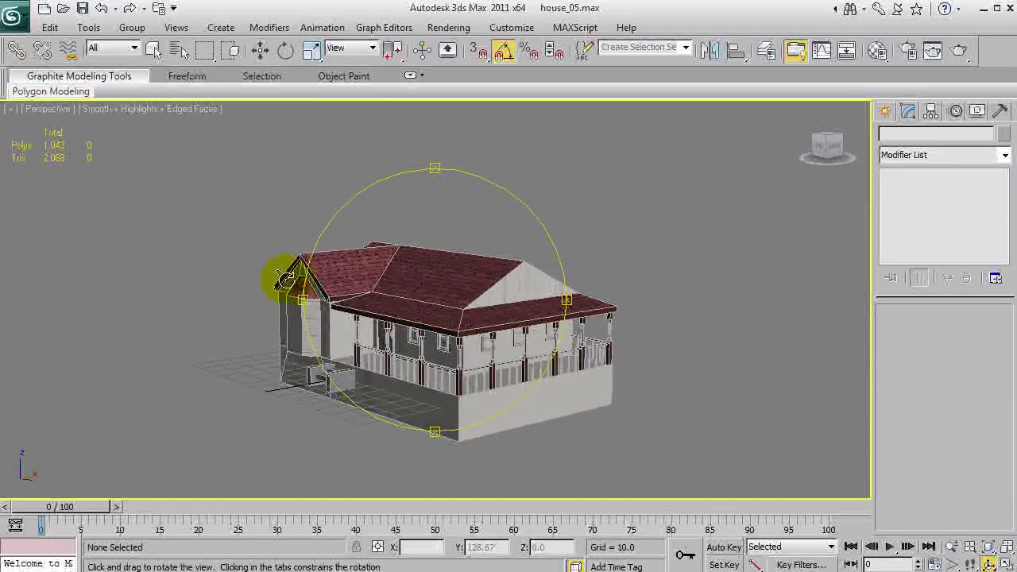
scroll(457, 291, up, 5)
alt+middle_drag(458, 291, 648, 225)
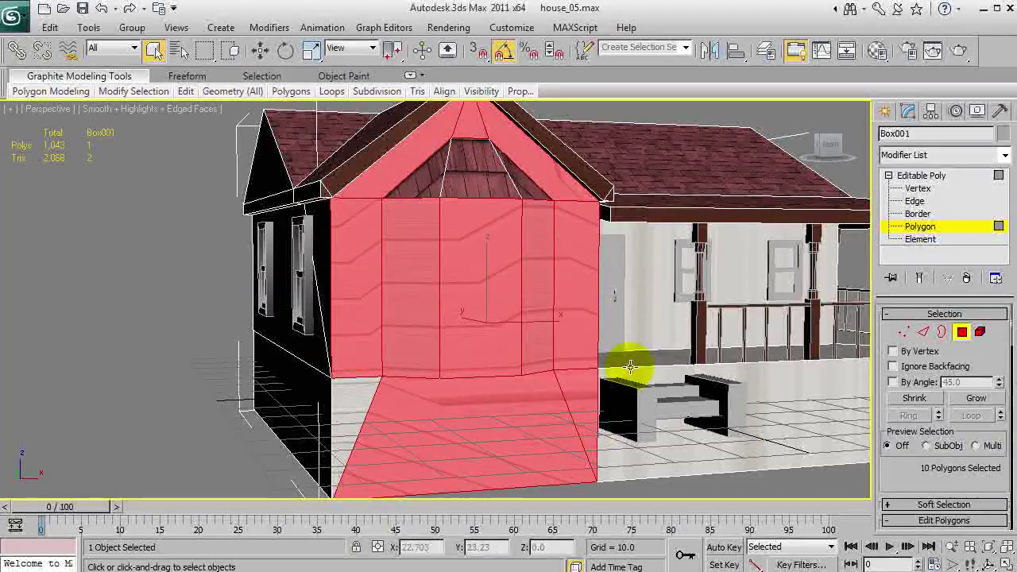
drag(516, 291, 389, 296)
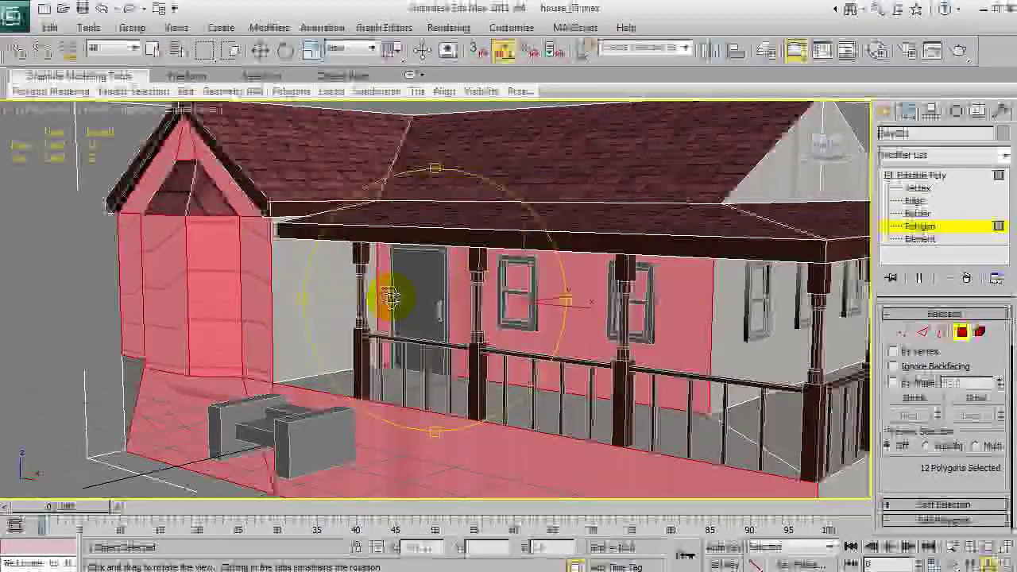
drag(550, 340, 484, 417)
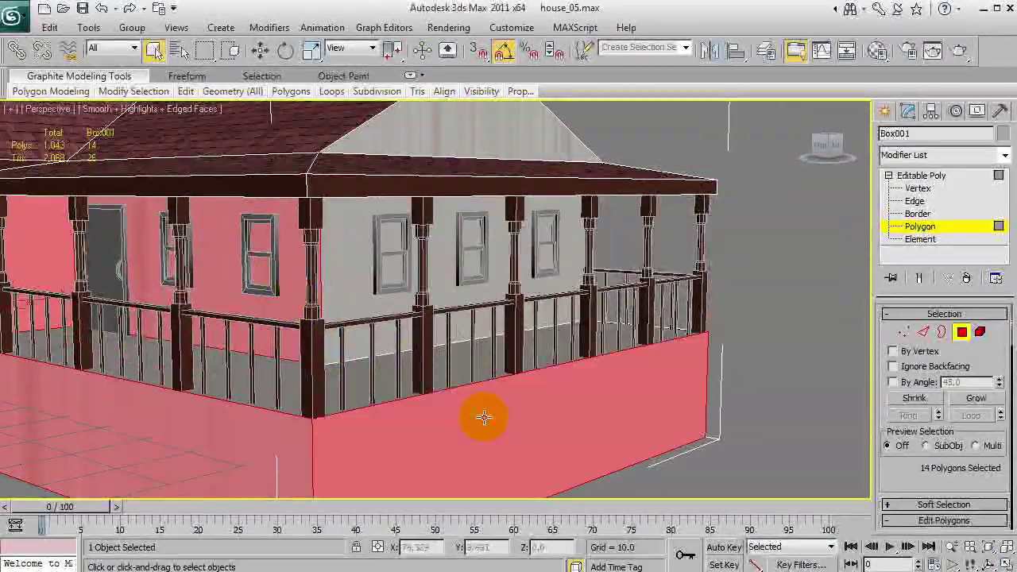
right_click(459, 168)
ctrl+click(463, 150)
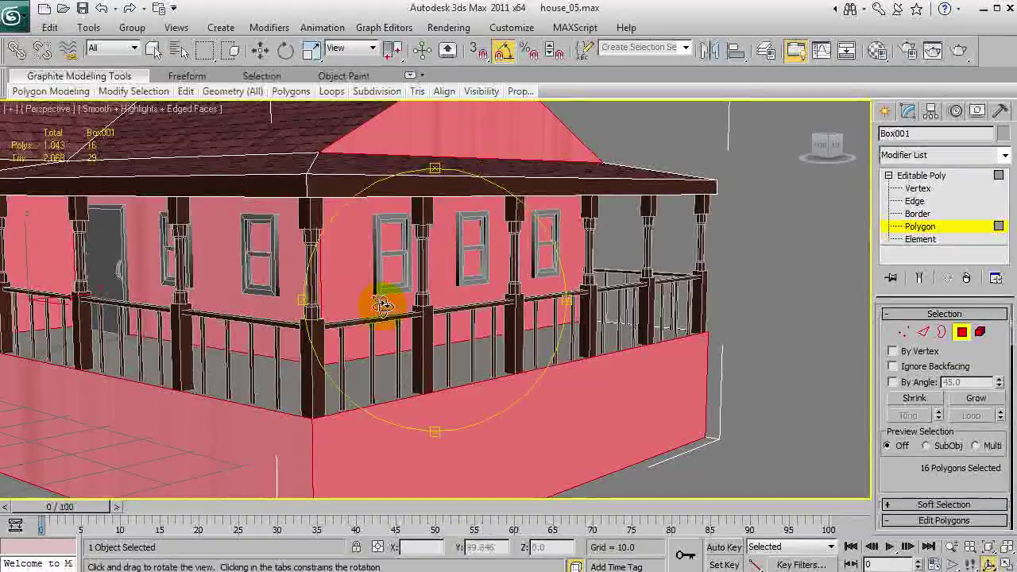
Add the remaining wall and foundation polygons on the left and back sides of the house to the selection.
drag(383, 306, 563, 274)
right_click(563, 273)
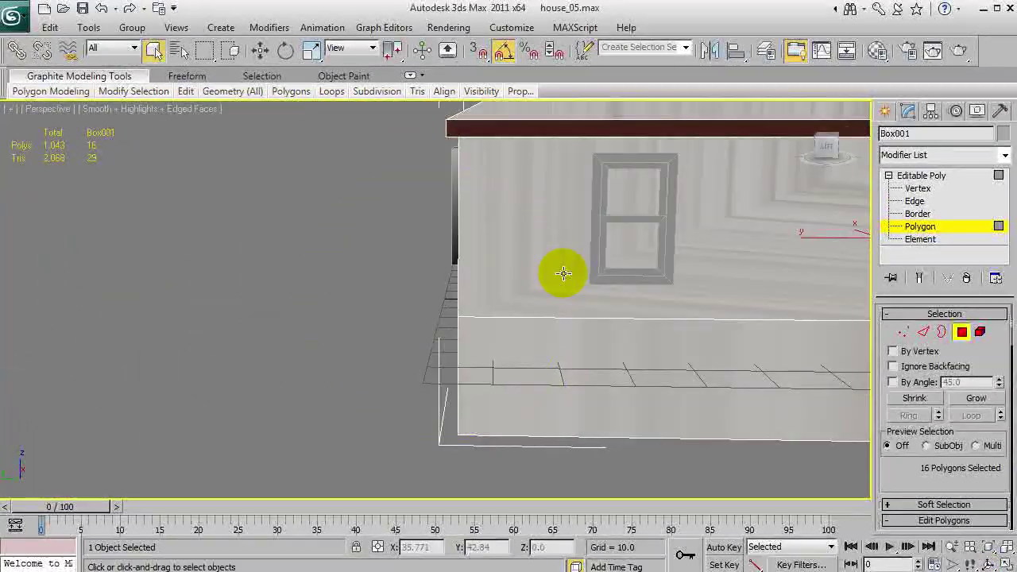
alt+middle_drag(518, 318, 548, 356)
ctrl+click(392, 456)
ctrl+click(165, 455)
key(ctrl+r)
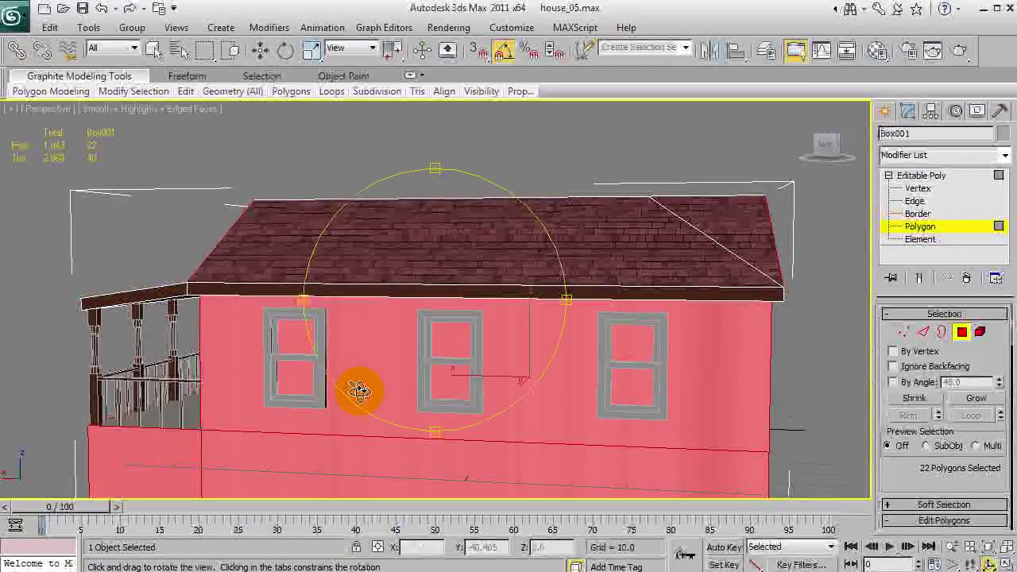
drag(357, 390, 419, 370)
alt+middle_drag(418, 368, 421, 281)
ctrl+click(533, 372)
alt+middle_drag(411, 246, 579, 244)
Apply a UVW Map modifier with Box mapping to the selected wall polygons and activate its gizmo.
alt+middle_drag(661, 251, 917, 317)
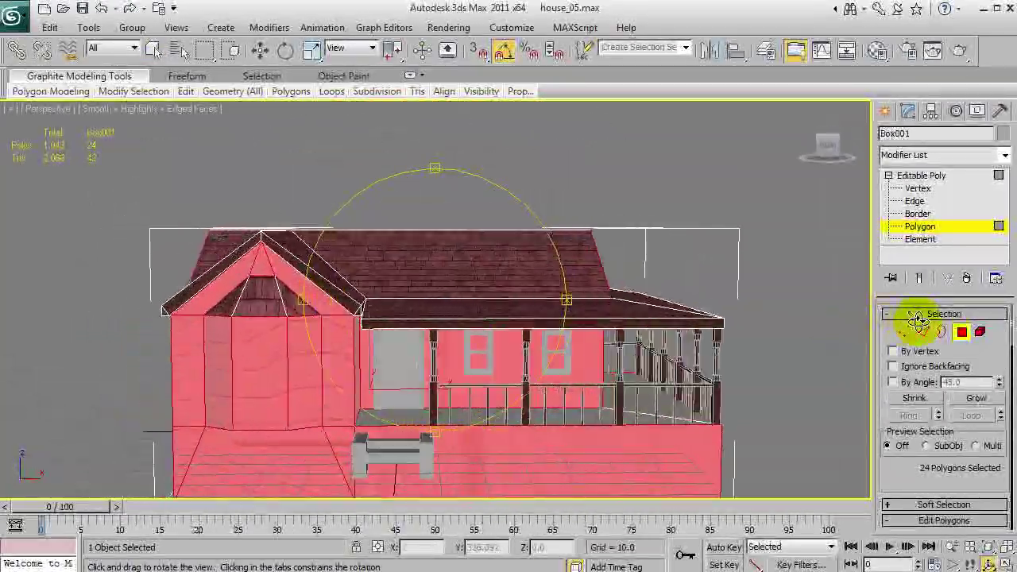
click(929, 159)
key(u)
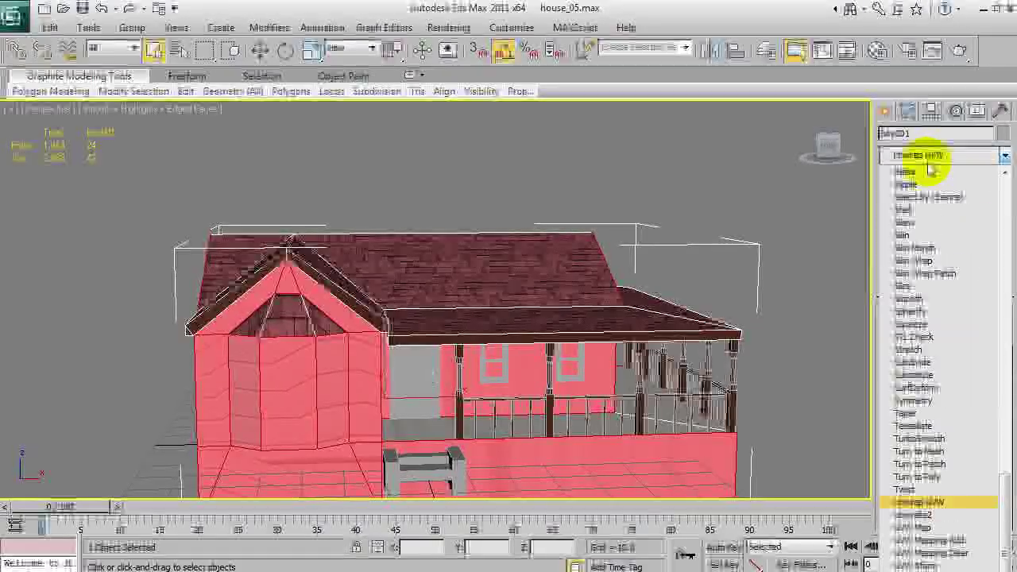
key(u)
key(Return)
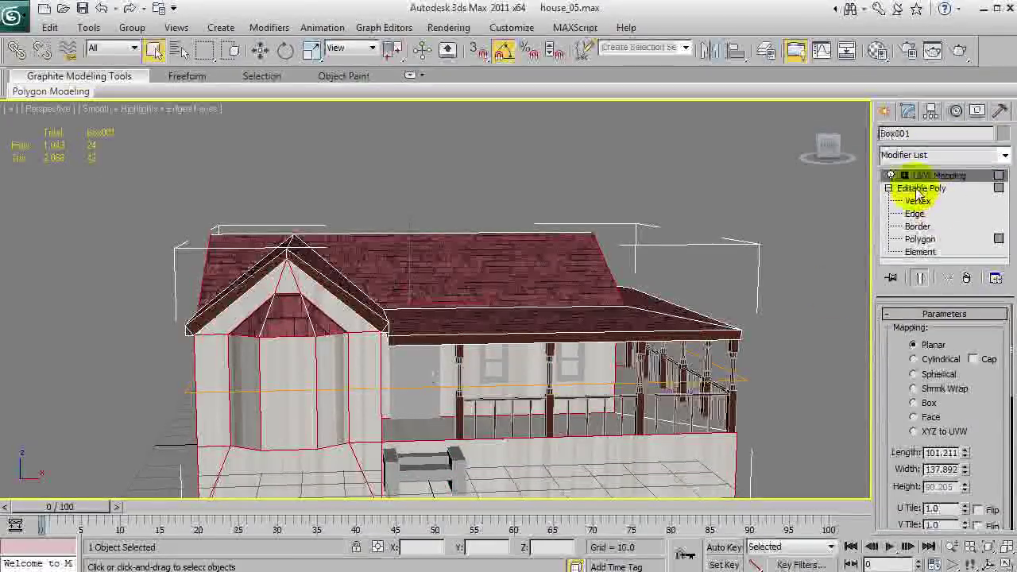
click(904, 175)
click(931, 188)
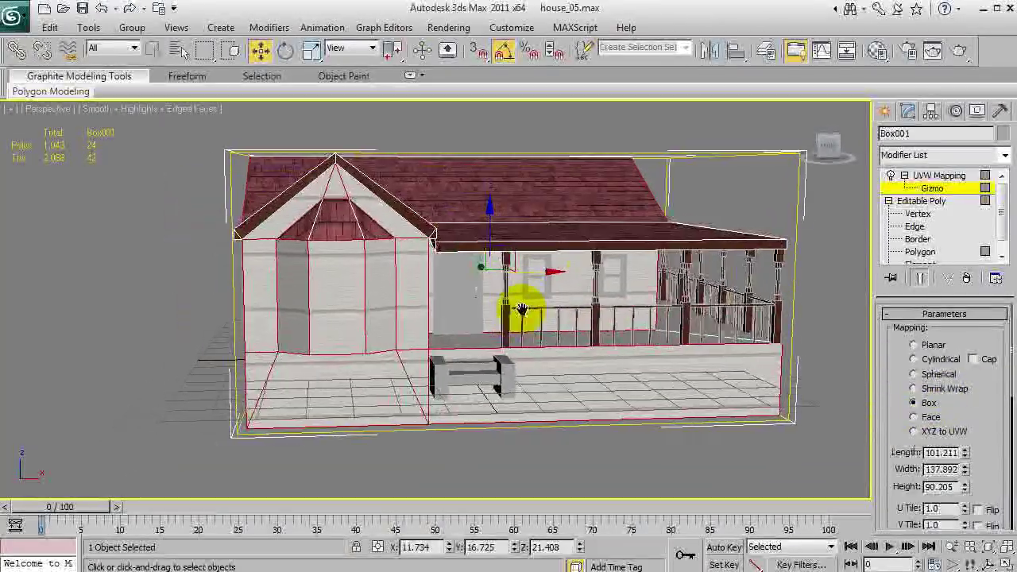
Scale the wall mapping gizmo down uniformly, ending with about 91%, so the siding shows many narrow boards.
scroll(522, 309, up, 5)
middle_drag(513, 311, 579, 329)
scroll(577, 331, down, 3)
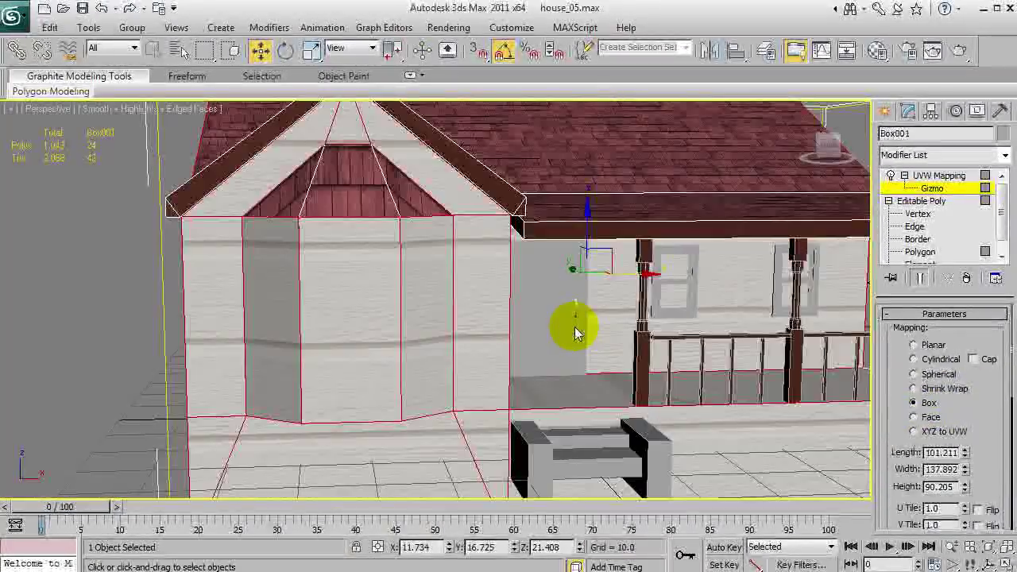
key(r)
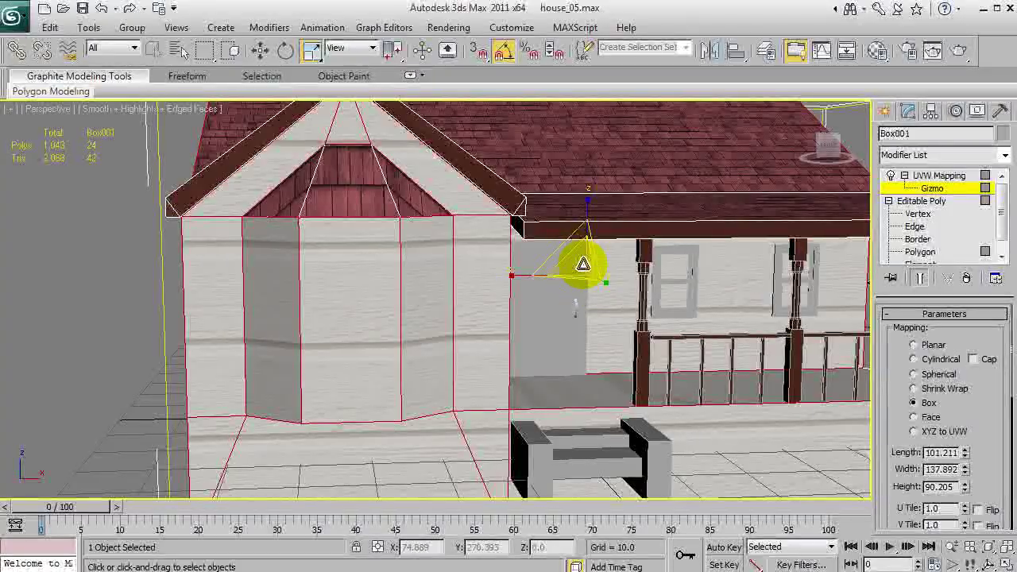
drag(583, 265, 535, 429)
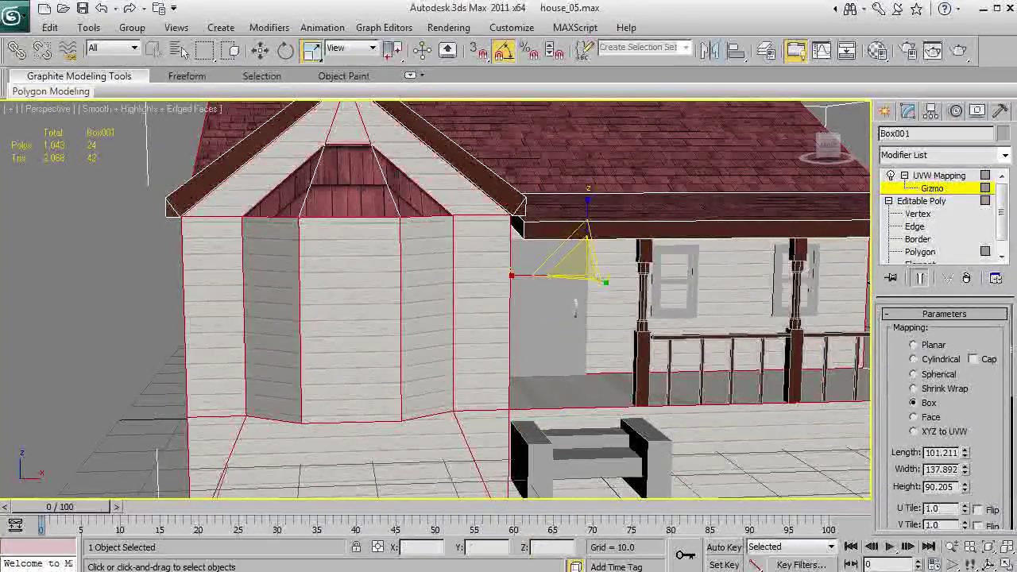
drag(591, 277, 582, 270)
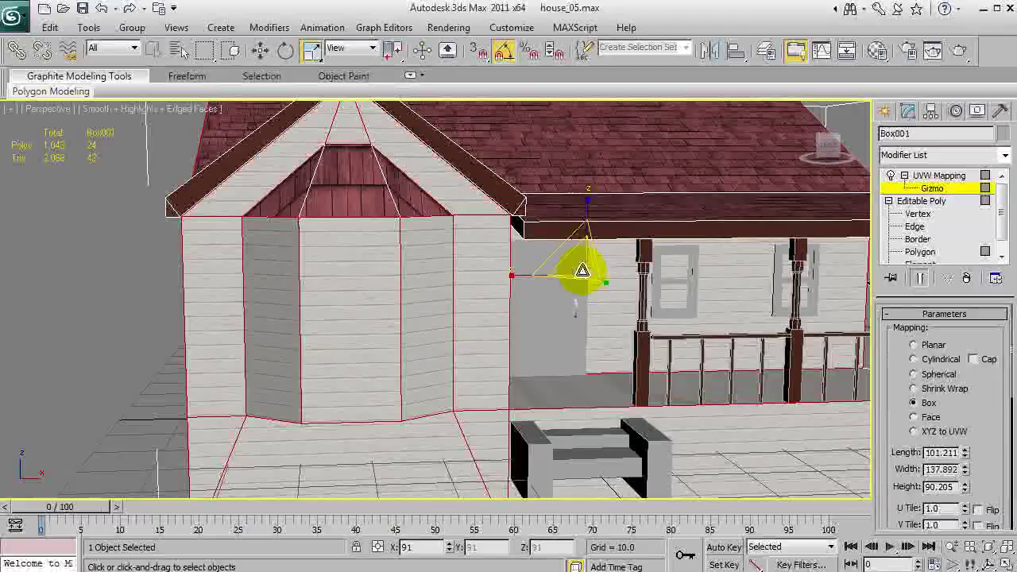
Collapse the wall mapping into the house's Editable Poly and deselect the model.
right_click(930, 176)
click(927, 320)
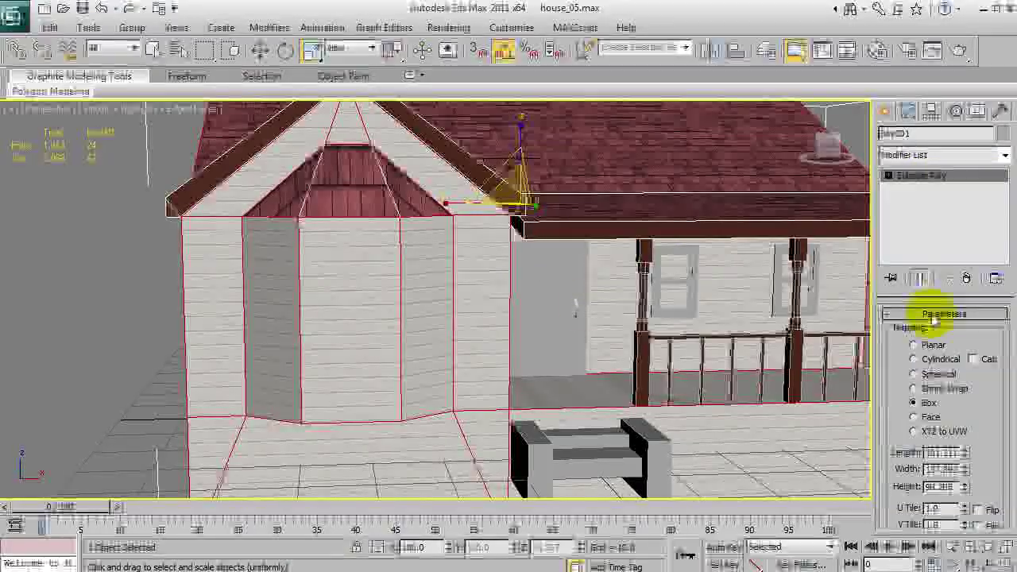
click(106, 295)
Select the house body and hide it so only the windows, door, railings and steps remain in view.
alt+middle_drag(431, 322, 353, 343)
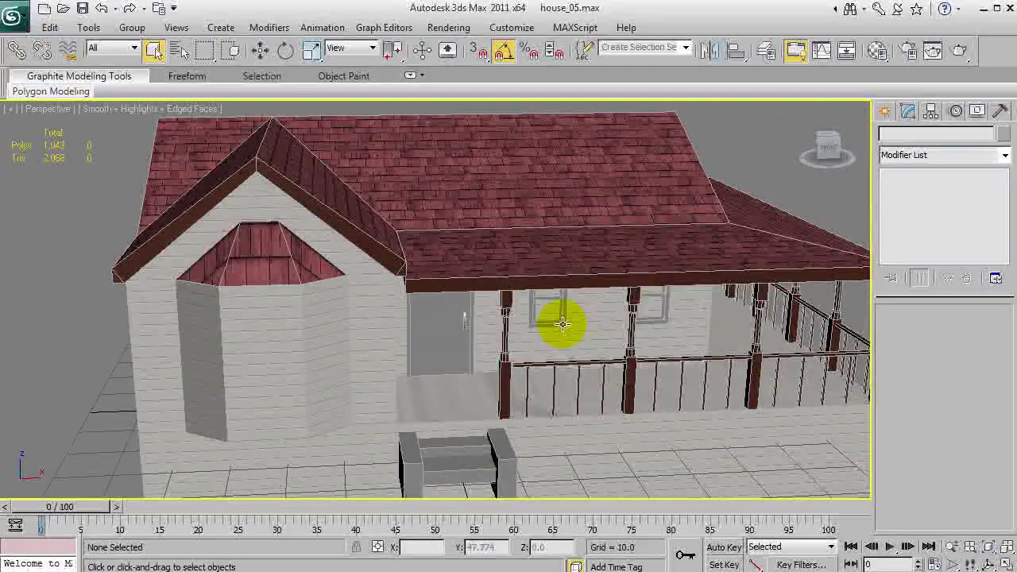
click(582, 221)
right_click(582, 221)
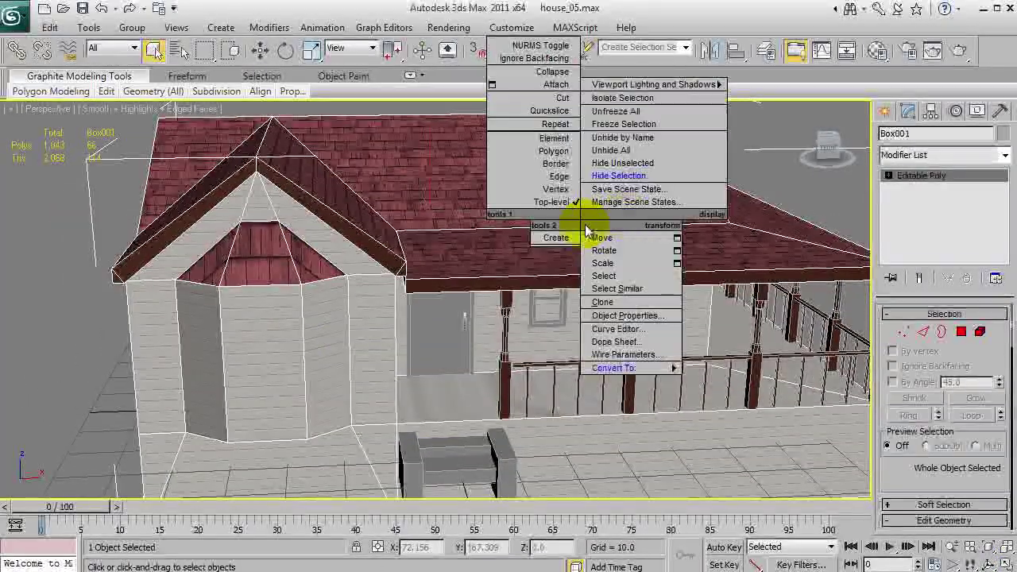
click(632, 177)
Select all the windows together with the railings, assign the 03 - Default wood material to them, and close the Material Editor.
alt+middle_drag(577, 290, 675, 259)
drag(215, 153, 718, 237)
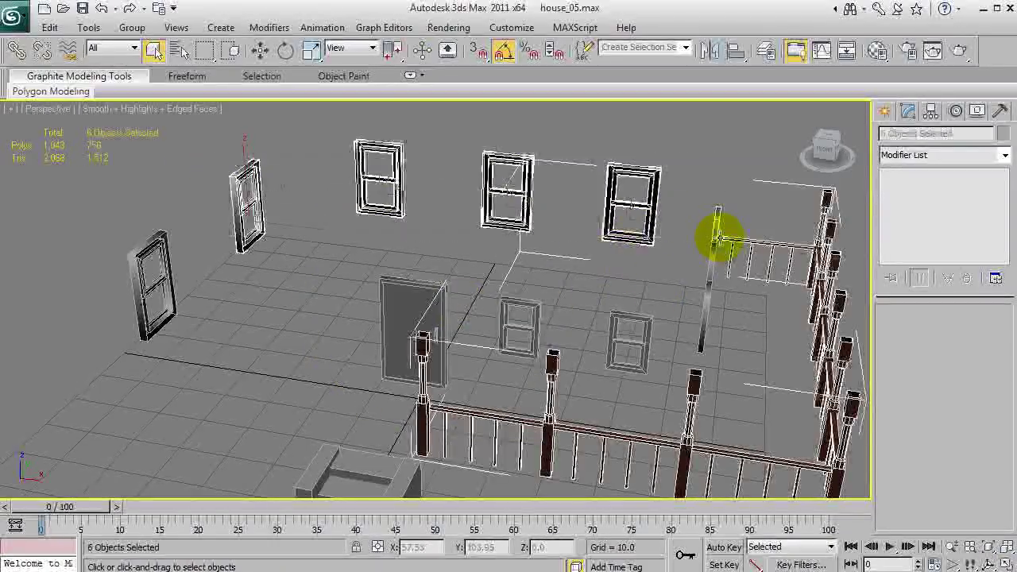
ctrl+drag(63, 218, 111, 260)
ctrl+drag(565, 287, 639, 357)
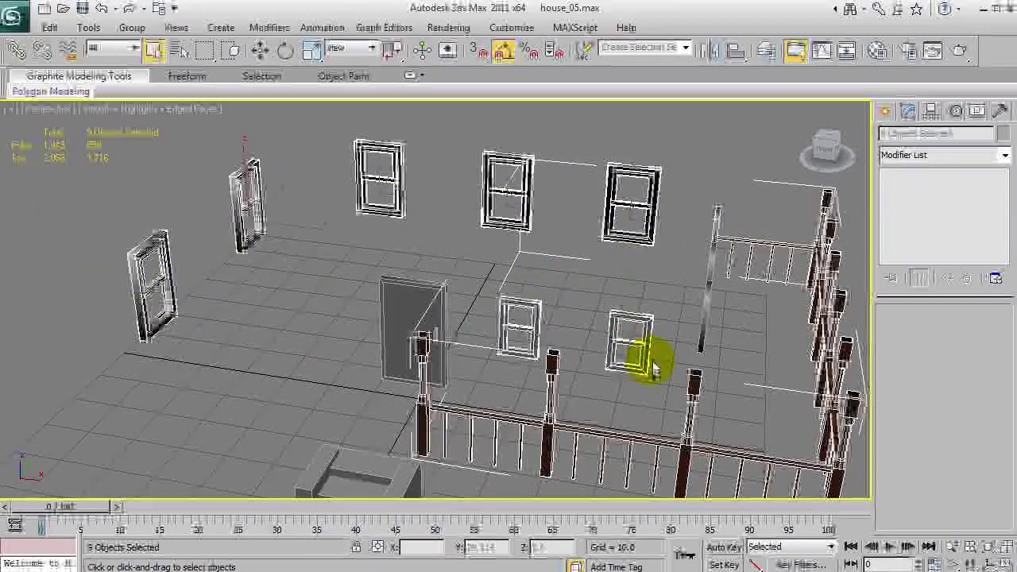
click(878, 51)
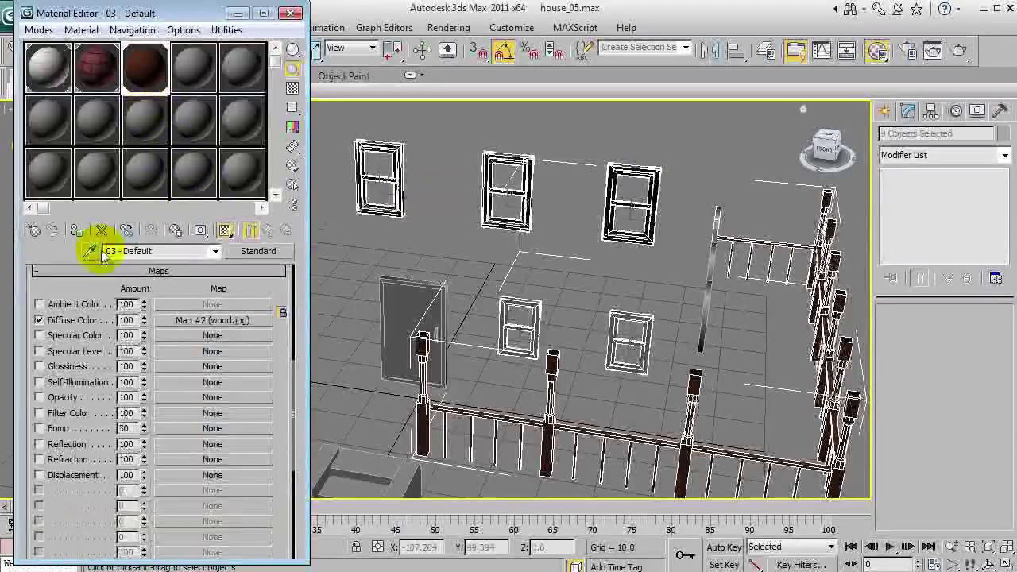
click(76, 230)
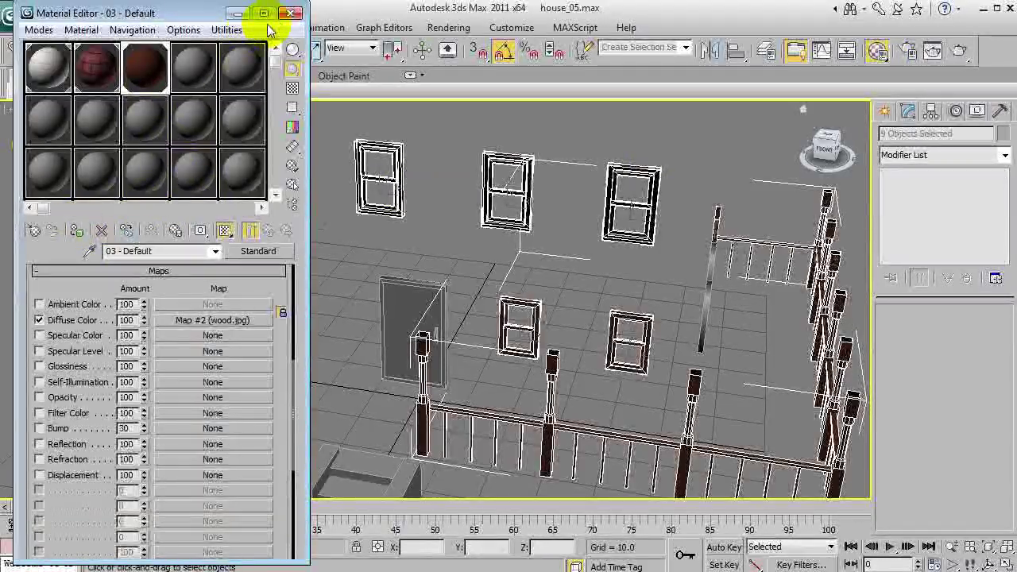
click(291, 13)
Deselect the windows and railings and unhide all hidden objects to bring back the house body.
click(707, 171)
key(F3)
key(F3)
right_click(591, 270)
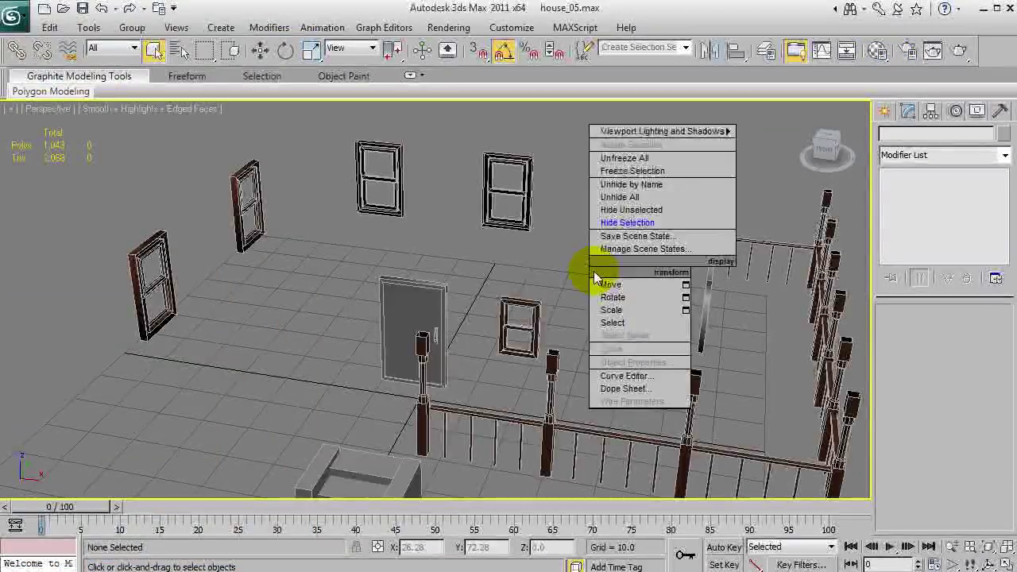
click(649, 197)
alt+middle_drag(539, 293, 539, 292)
drag(539, 291, 459, 349)
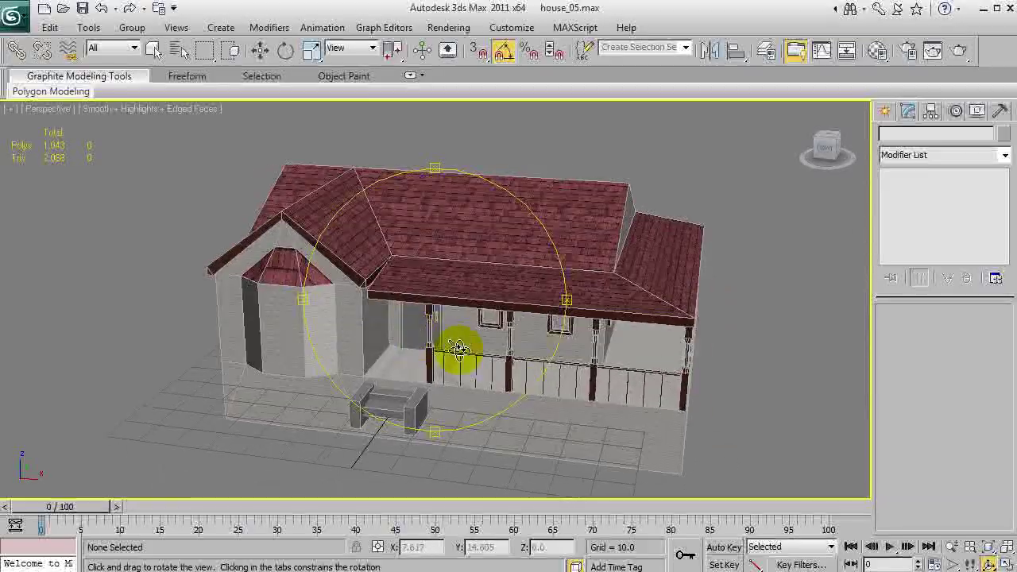
Select the house body and its two porch floor polygons at polygon level.
scroll(460, 350, up, 3)
middle_drag(747, 364, 614, 342)
right_click(614, 342)
click(614, 343)
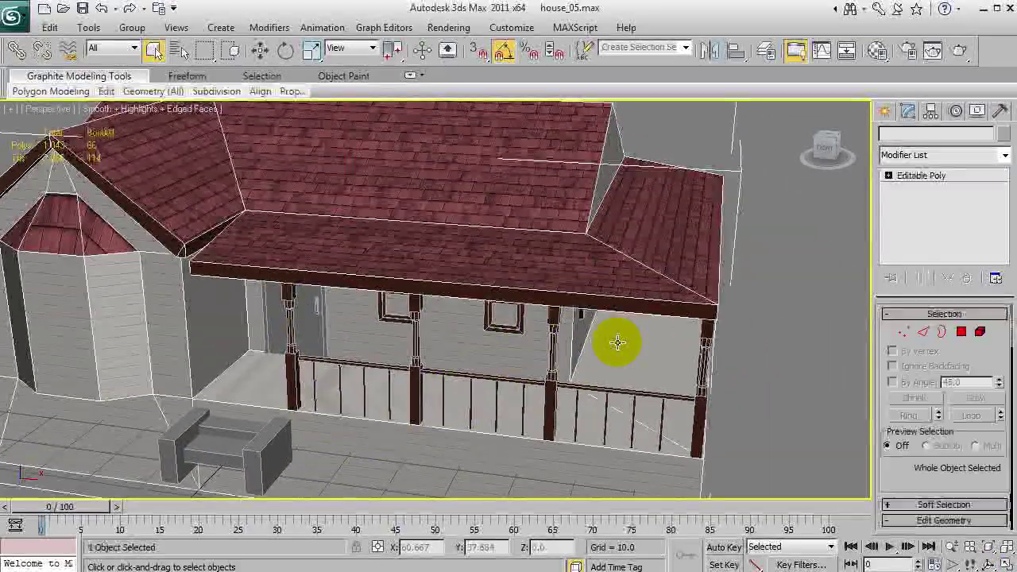
click(889, 175)
click(920, 226)
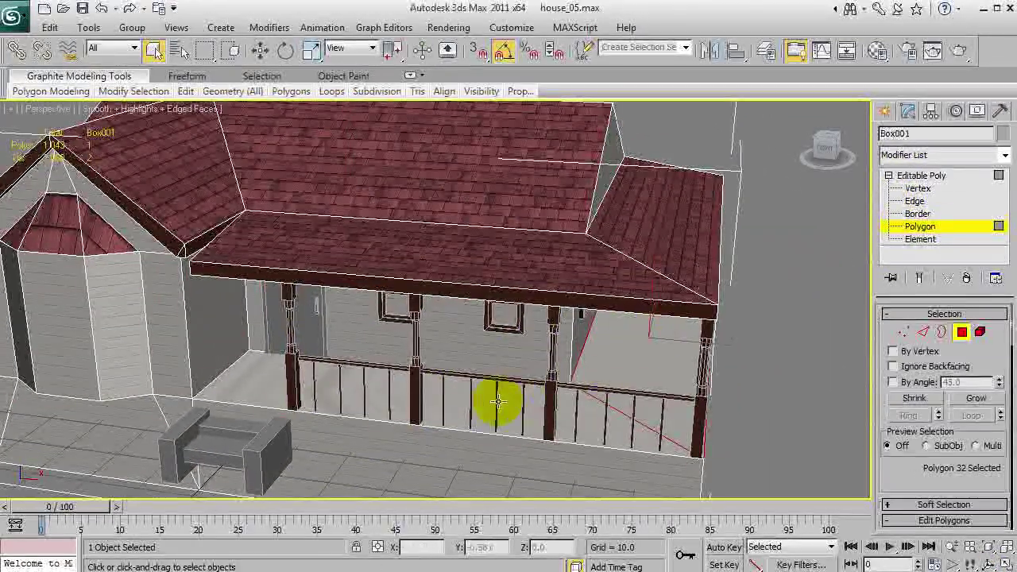
Load woodPlanks2.jpg as a diffuse bitmap into the unused 04 - Default material in the Material Editor.
key(m)
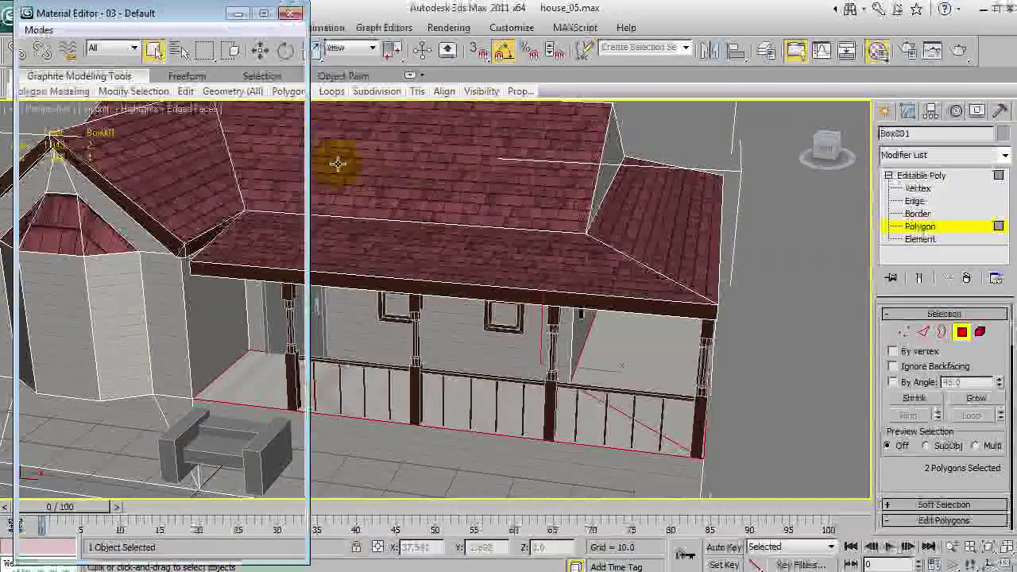
click(207, 78)
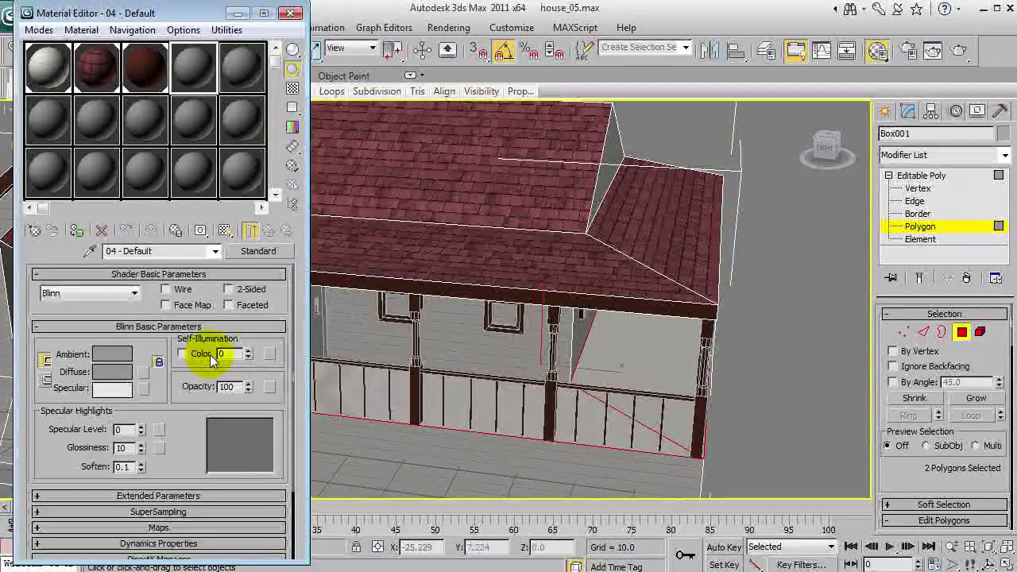
click(179, 530)
click(201, 336)
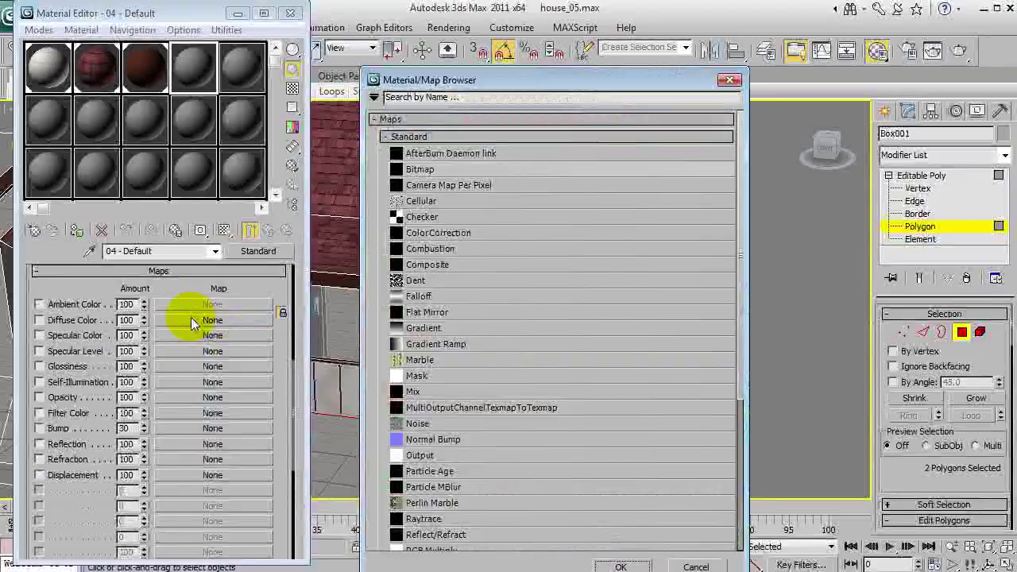
double_click(390, 169)
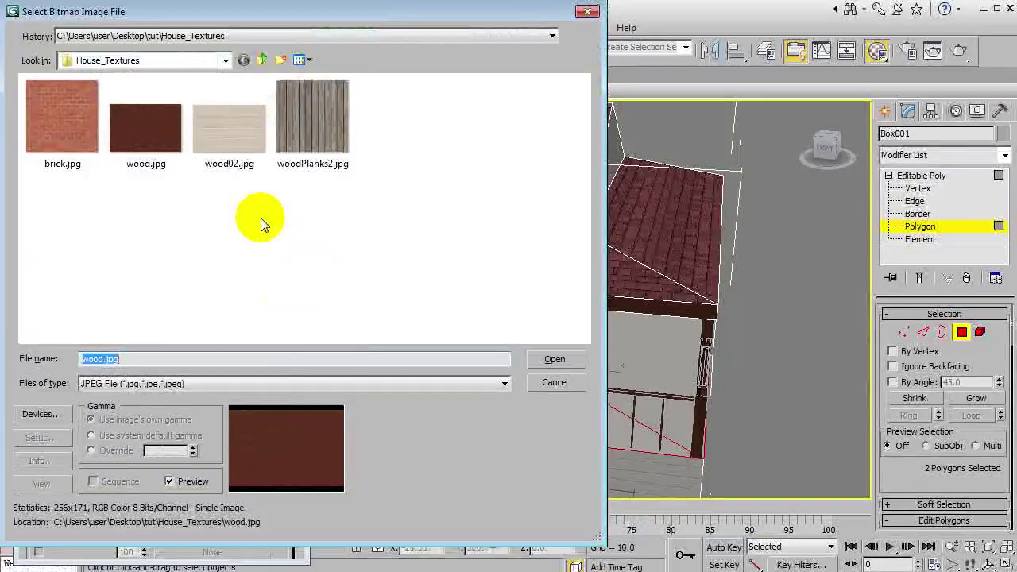
click(353, 151)
click(561, 357)
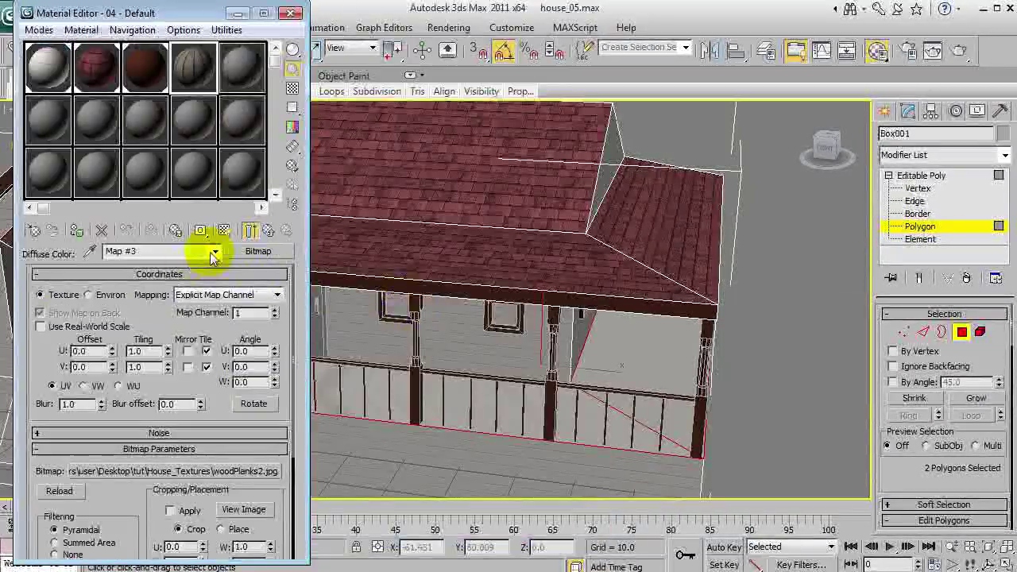
Assign the 04 - Default plank material to the selected porch floor polygons and show its texture in the viewport.
click(215, 253)
click(208, 268)
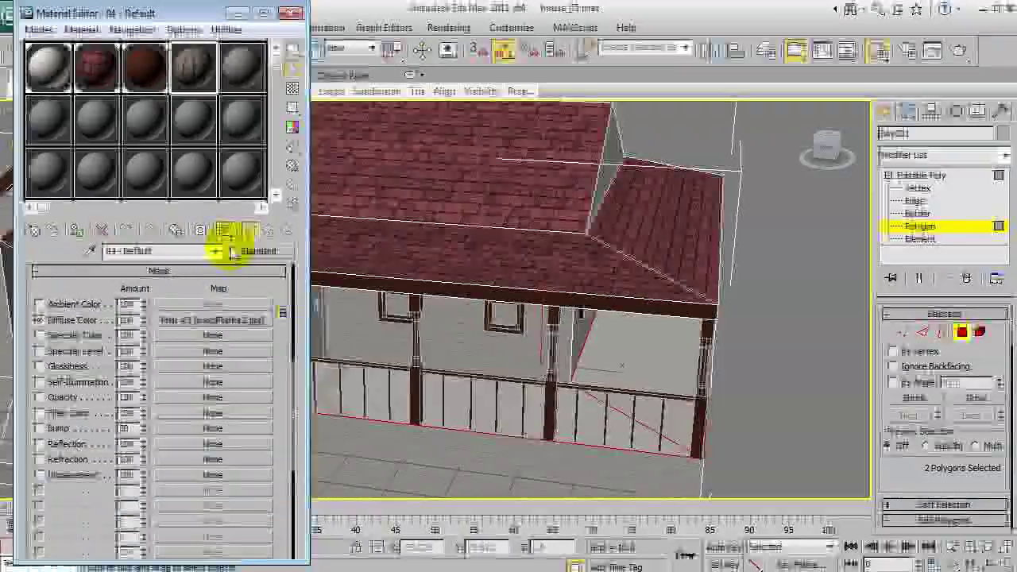
click(250, 230)
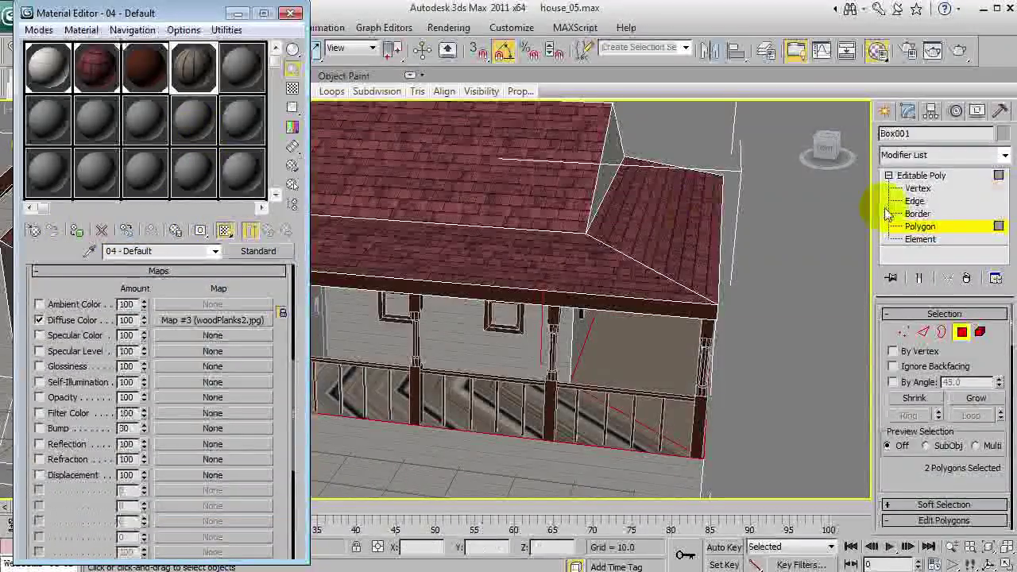
Add a UVW Map modifier with Box mapping to the selected porch floor polygons and close the Material Editor.
click(941, 157)
key(u)
key(u)
key(u)
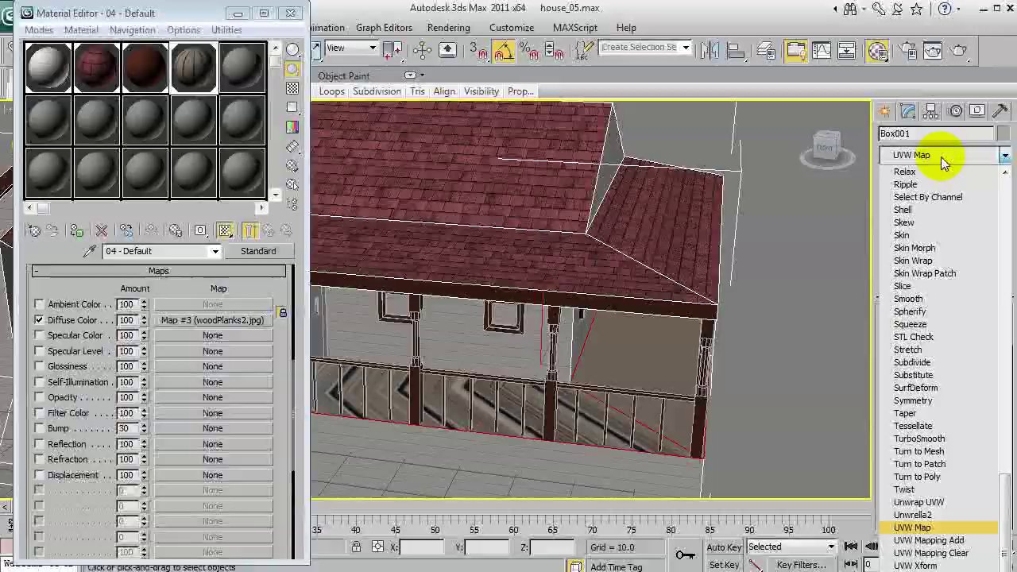
key(Return)
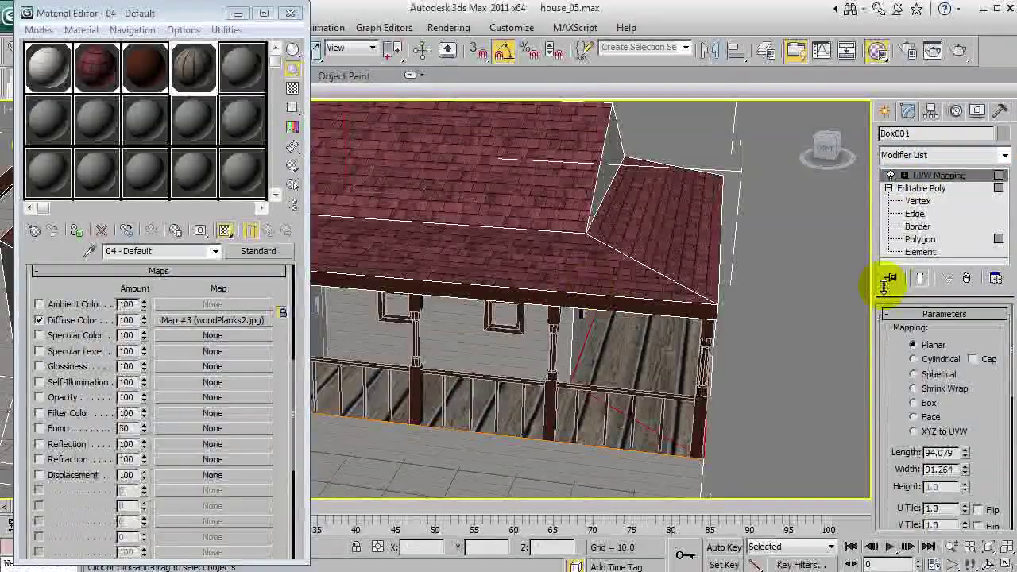
click(914, 402)
click(292, 16)
Scale the porch floor's UVW mapping gizmo down uniformly so the floor shows many narrower planks.
alt+middle_drag(483, 353, 449, 264)
scroll(532, 259, up, 5)
scroll(449, 264, down, 5)
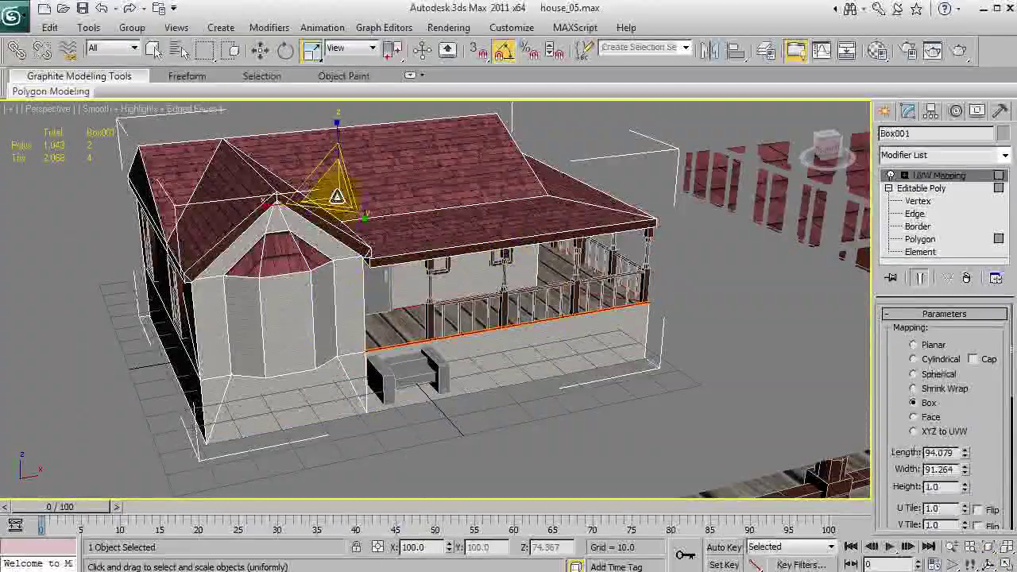
drag(337, 196, 322, 227)
right_click(322, 227)
click(904, 176)
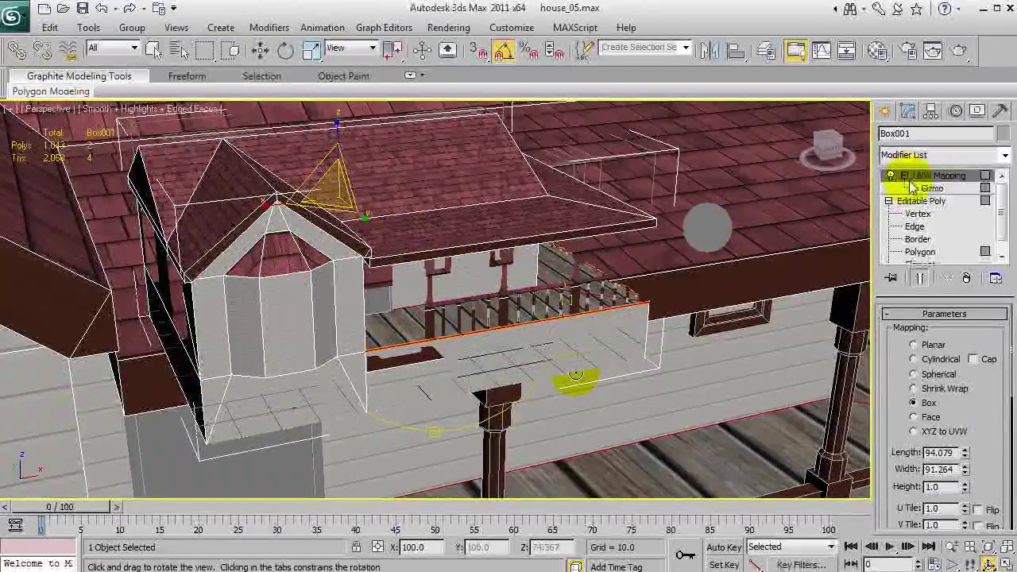
click(934, 188)
middle_drag(529, 299, 514, 282)
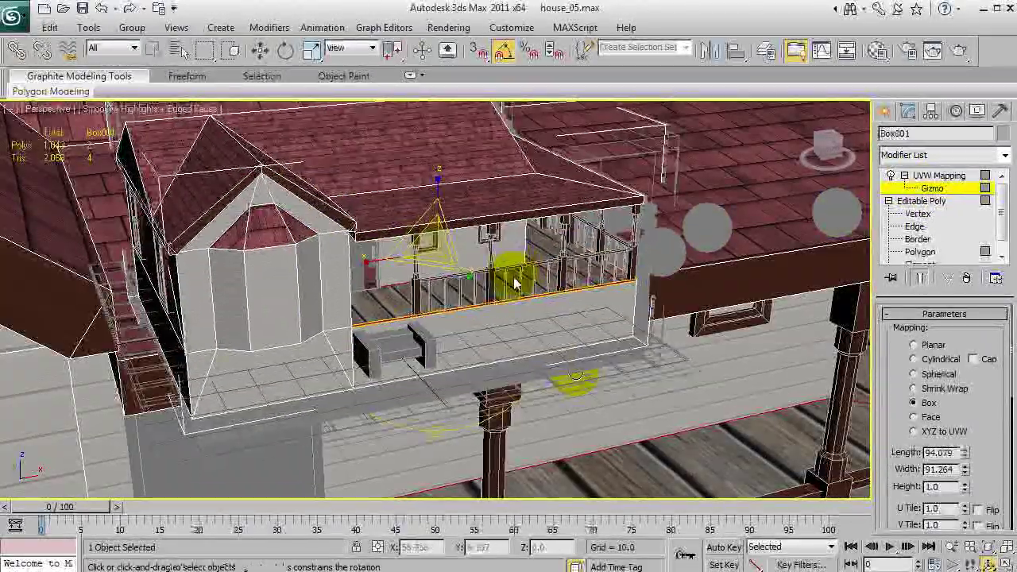
scroll(512, 281, up, 5)
middle_drag(507, 193, 504, 279)
scroll(504, 279, down, 3)
drag(454, 196, 400, 461)
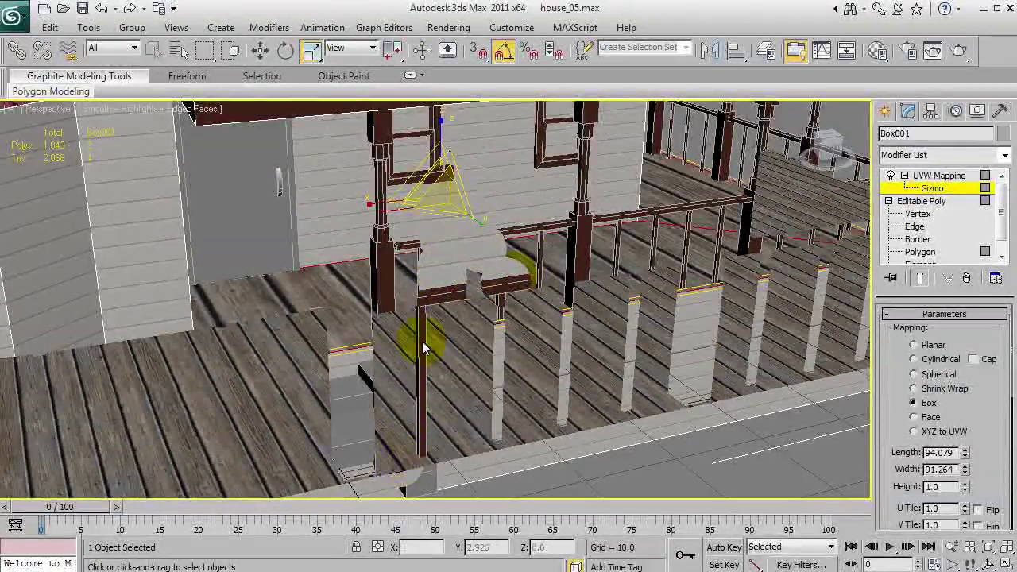
Rotate the porch floor's mapping gizmo so the planks run parallel to the front railing.
scroll(422, 348, down, 3)
scroll(438, 320, up, 2)
middle_drag(436, 238, 421, 309)
key(e)
drag(418, 297, 487, 310)
Move the porch floor's mapping gizmo slightly along Y, by about -0.2, to align the planks with the floor edge.
scroll(483, 333, up, 6)
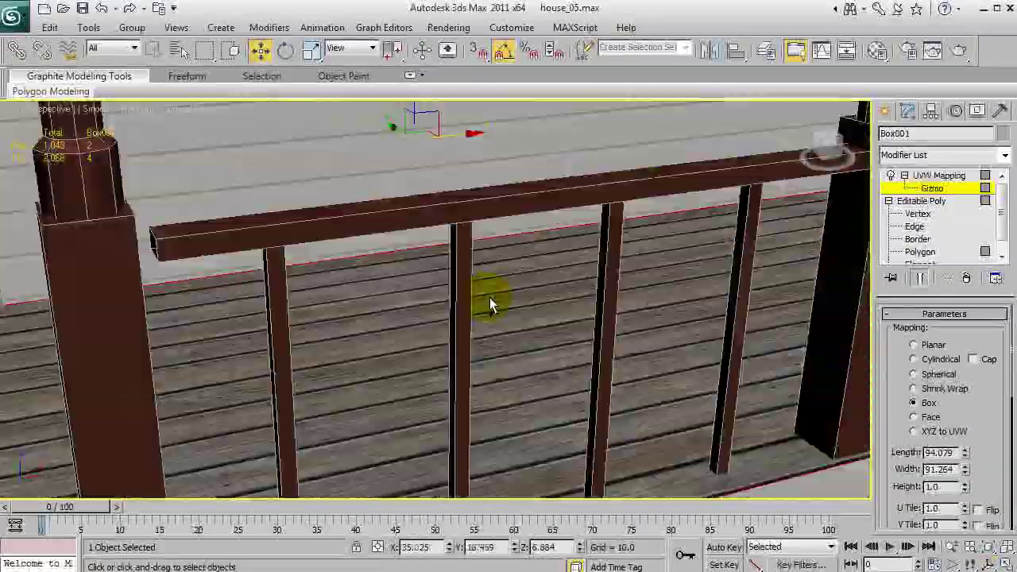
mouse_move(490, 305)
alt+middle_down()
mouse_move(629, 297)
mouse_move(344, 318)
mouse_move(345, 336)
mouse_move(271, 254)
mouse_move(434, 283)
mouse_move(490, 305)
alt+middle_up()
scroll(490, 305, down, 10)
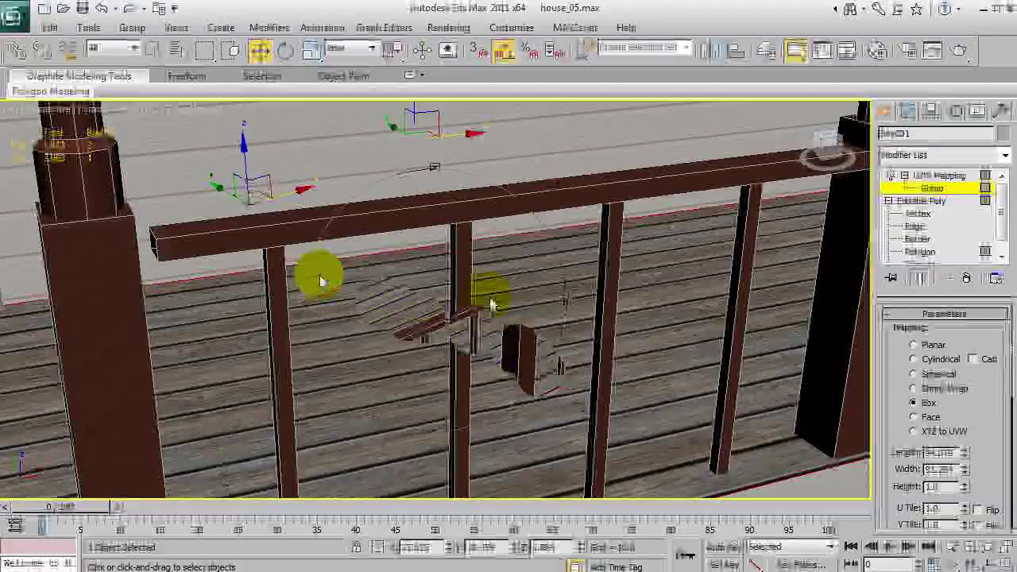
drag(222, 187, 220, 187)
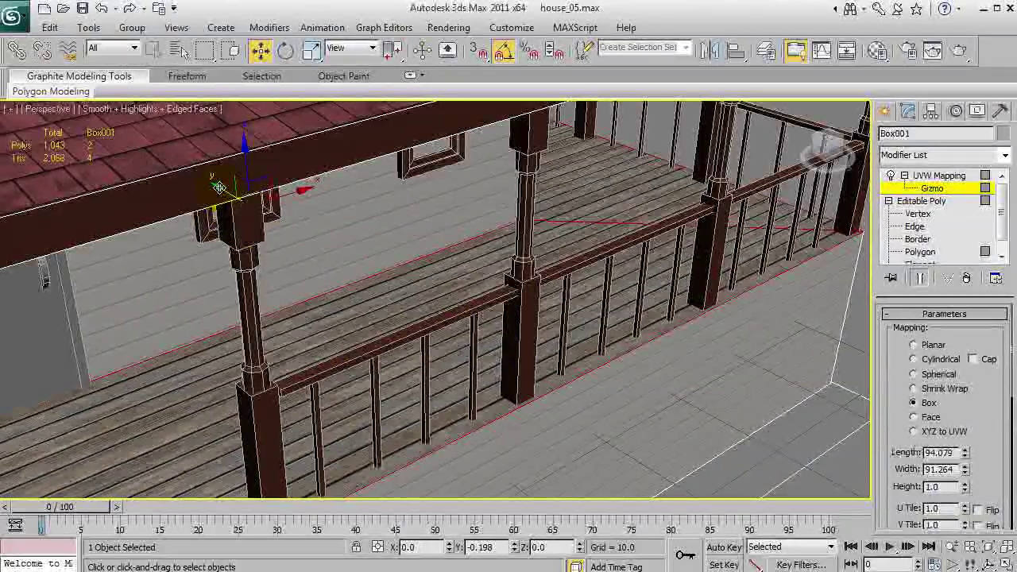
Collapse the floor mapping into the house's Editable Poly and turn off edged faces in the Perspective view.
drag(455, 335, 473, 295)
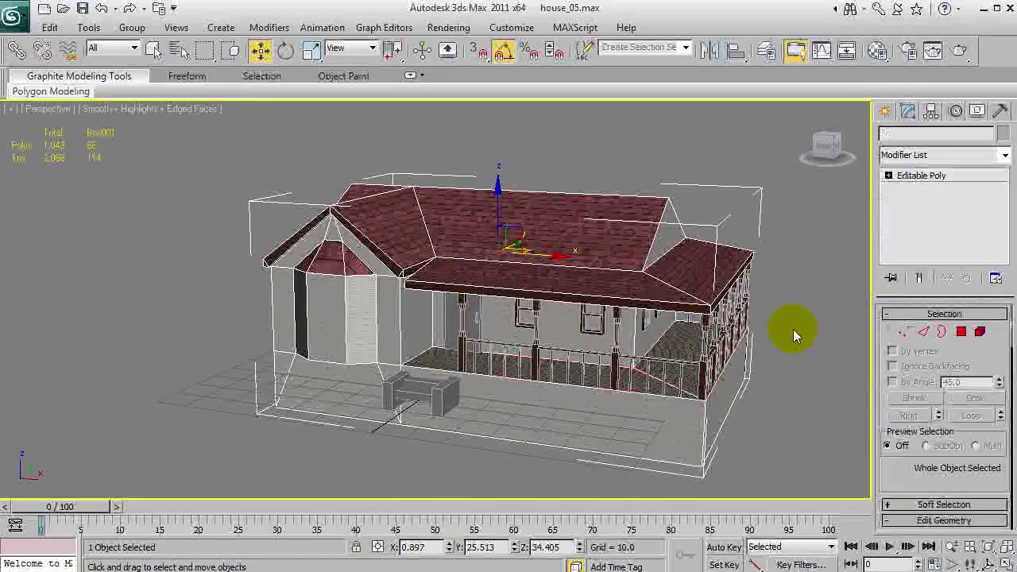
click(793, 329)
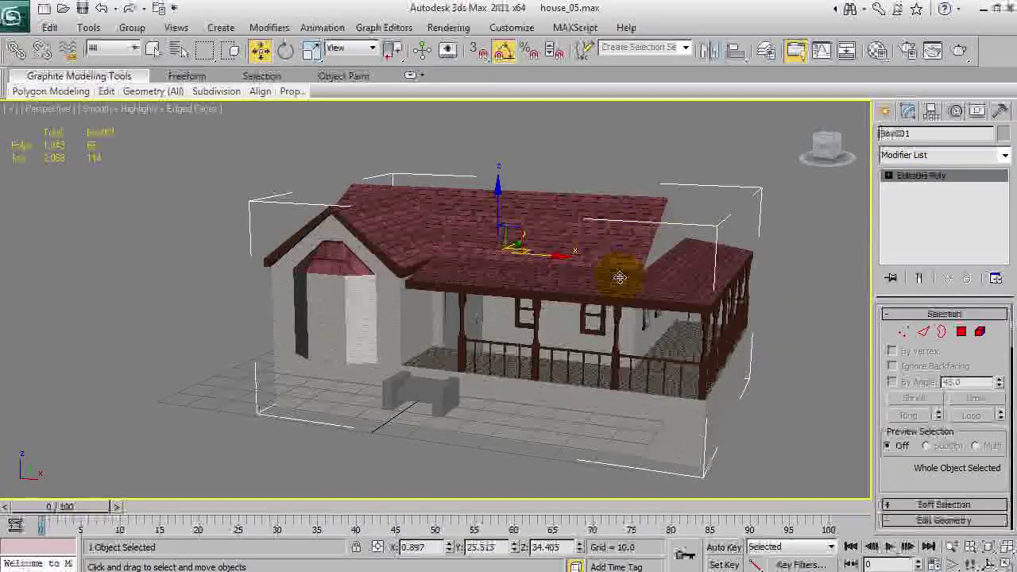
drag(515, 307, 572, 311)
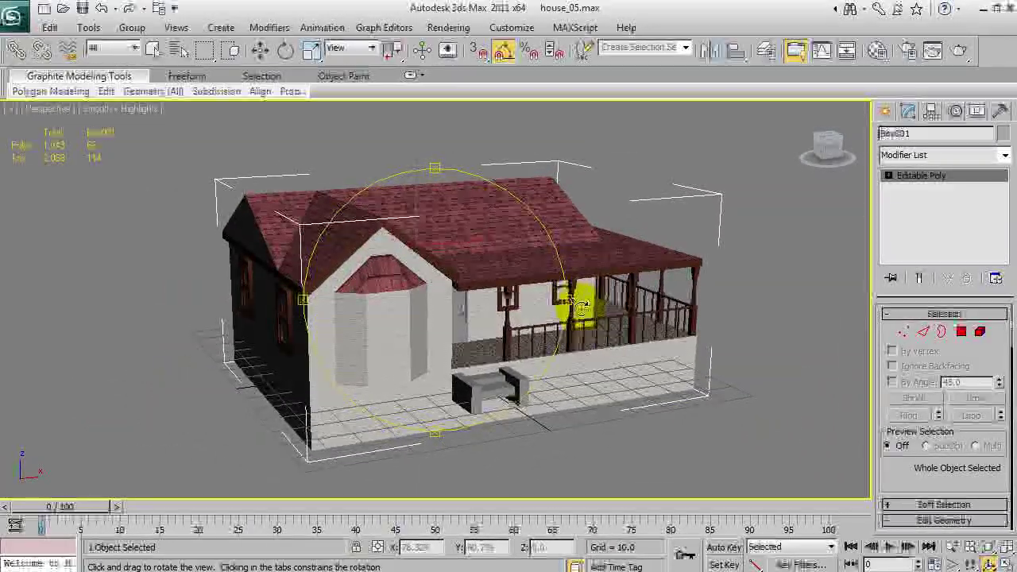